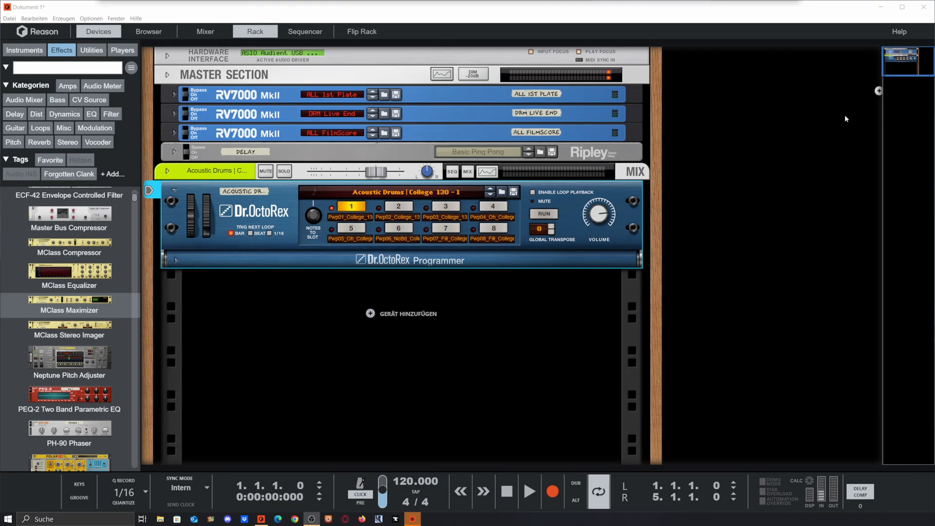
Flip the rack to its rear side and add an MClass Maximizer directly below the Dr.OctoRex.
{"action": "left_click", "coordinate": [755, 369]}
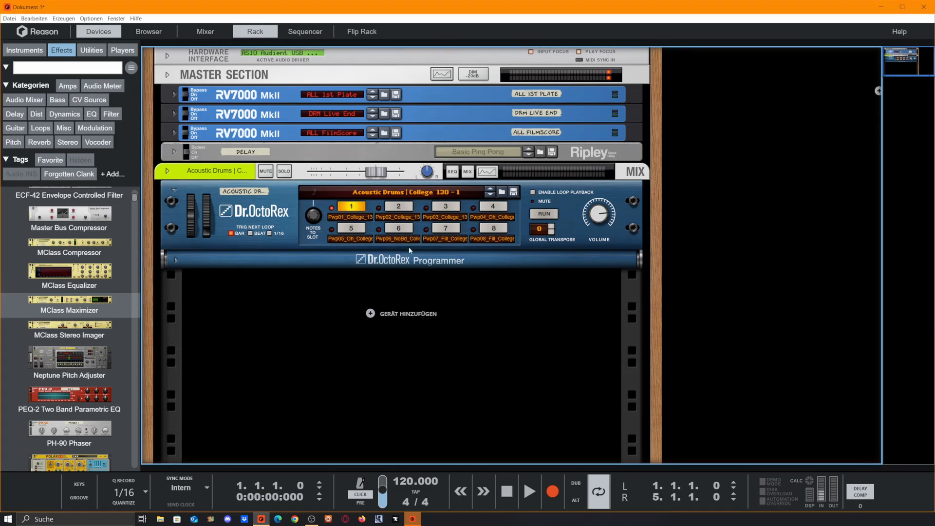
{"action": "left_click", "coordinate": [548, 247]}
{"action": "key", "text": "Tab"}
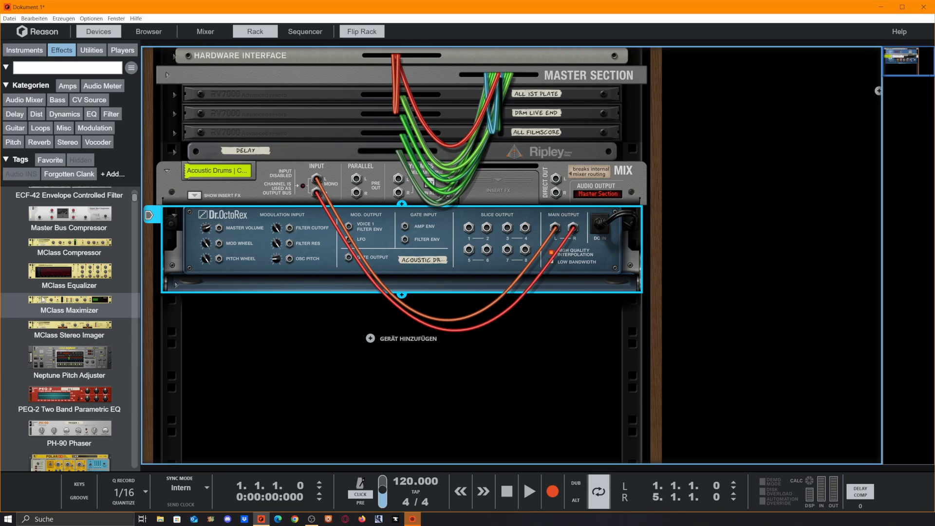
{"action": "left_click_drag", "start_coordinate": [43, 299], "coordinate": [378, 313]}
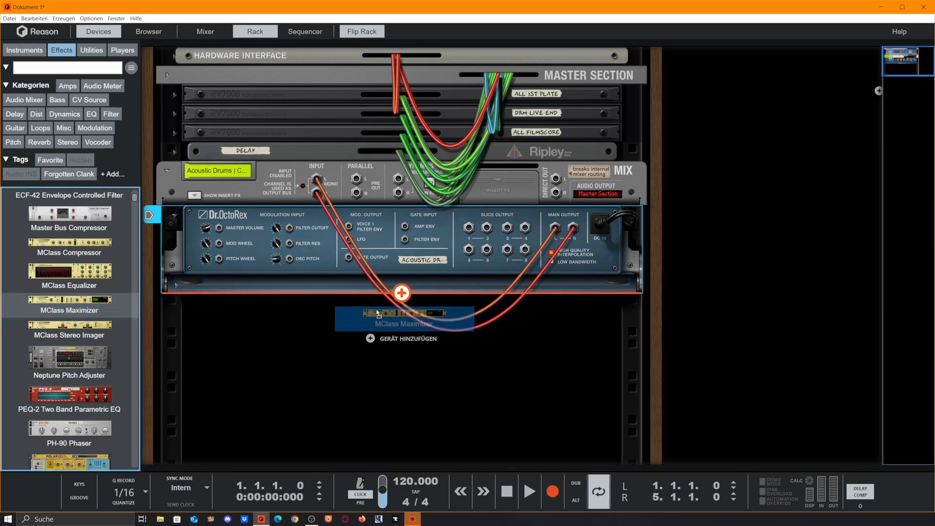
{"action": "left_click_drag", "start_coordinate": [378, 313], "coordinate": [377, 311]}
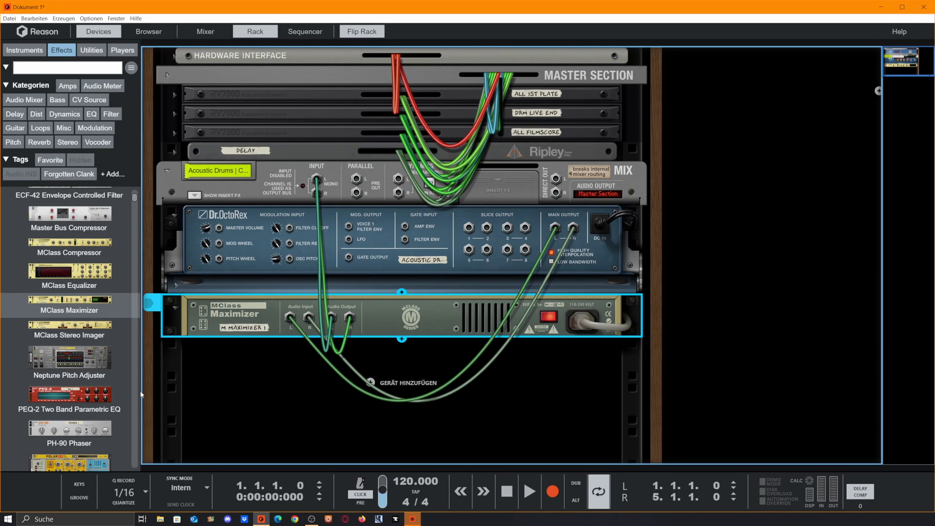
Add an MClass Equalizer below the Maximizer and check the front of the rack before returning to the rear.
{"action": "scroll", "coordinate": [303, 382], "scroll_direction": "down", "scroll_amount": 1}
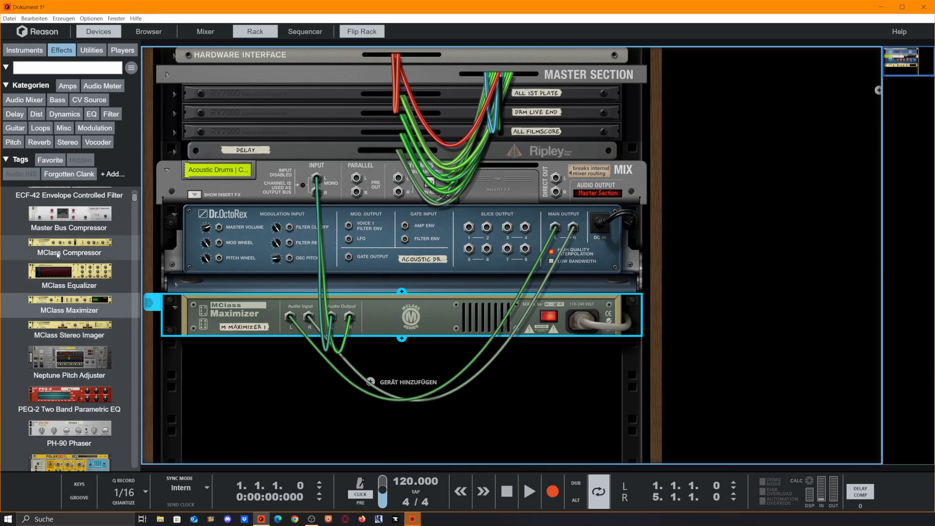
{"action": "left_click_drag", "start_coordinate": [60, 269], "coordinate": [585, 419]}
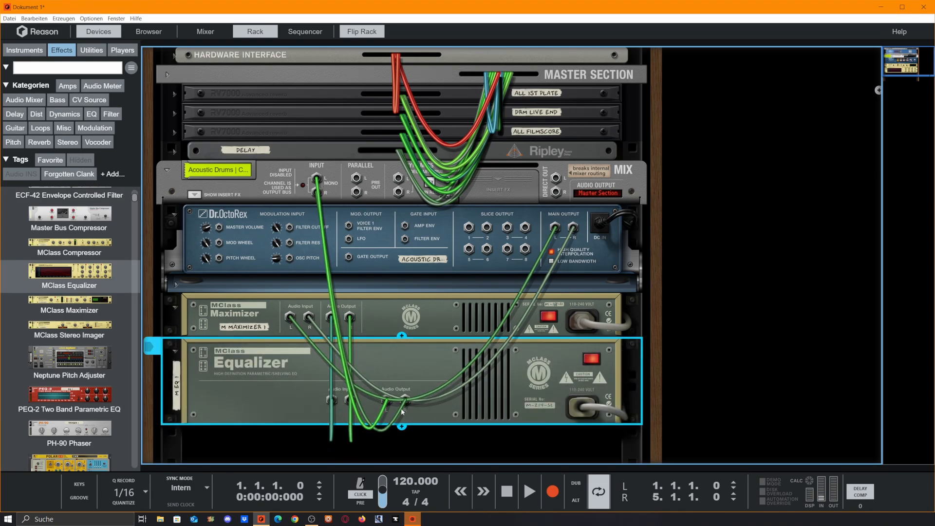
{"action": "scroll", "coordinate": [453, 352], "scroll_direction": "down", "scroll_amount": 2}
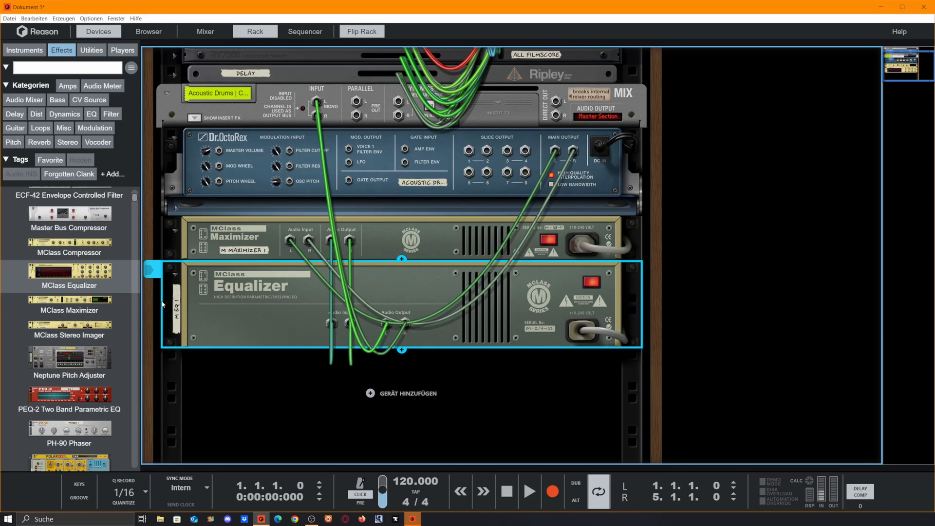
{"action": "key", "text": "Tab"}
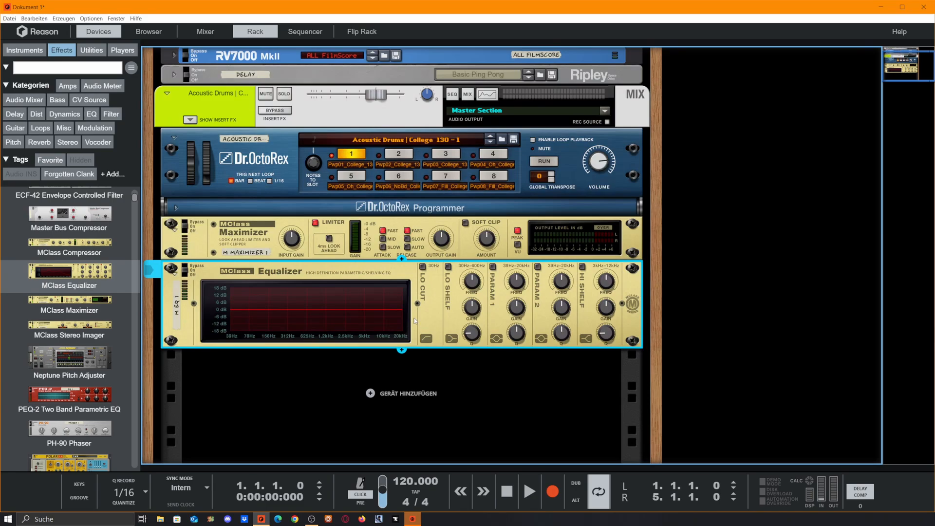
{"action": "key", "text": "Tab"}
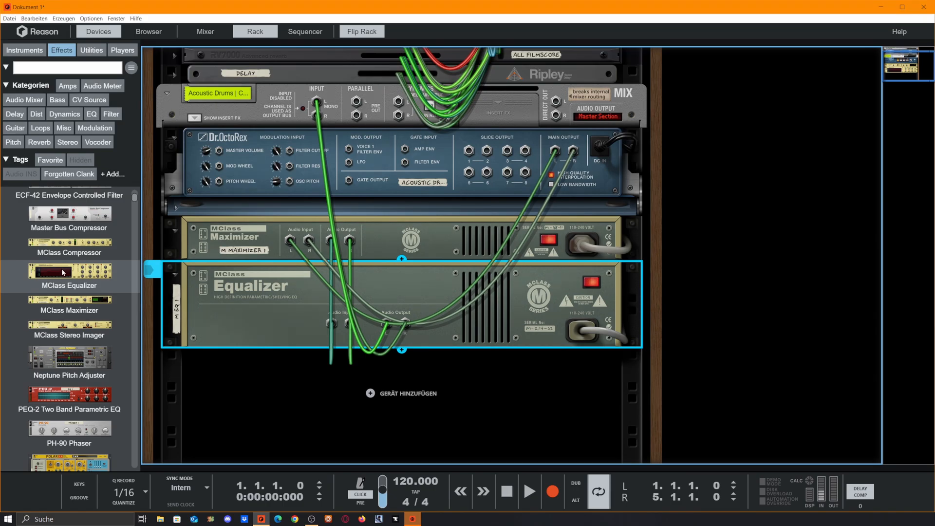
Insert a second MClass Equalizer between the Maximizer and the first Equalizer, and automatically reroute it into the signal chain.
{"action": "left_click", "coordinate": [63, 272]}
{"action": "mouse_move", "coordinate": [70, 278]}
{"action": "left_mouse_down"}
{"action": "mouse_move", "coordinate": [475, 394]}
{"action": "mouse_move", "coordinate": [466, 249]}
{"action": "left_mouse_up"}
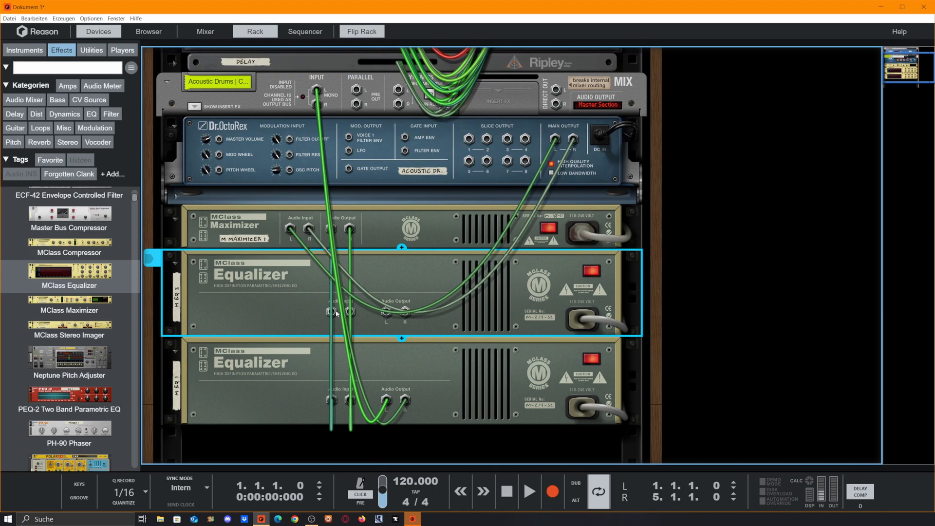
{"action": "left_click_drag", "start_coordinate": [333, 312], "coordinate": [265, 315]}
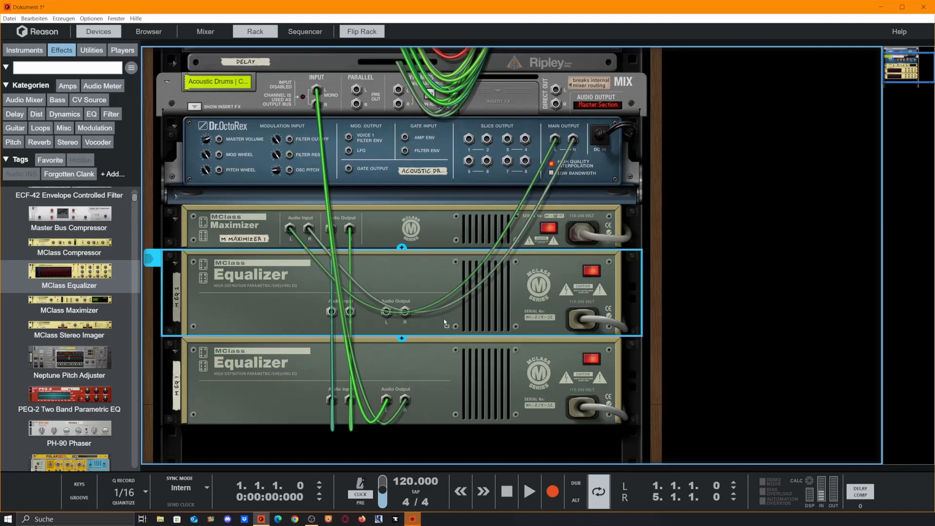
{"action": "left_click_drag", "start_coordinate": [445, 319], "coordinate": [448, 285]}
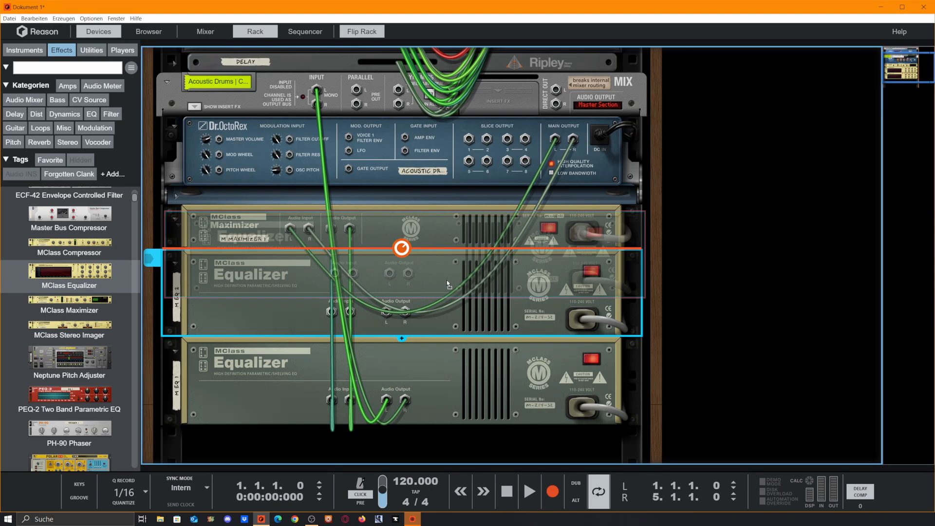
{"action": "left_click_drag", "start_coordinate": [447, 285], "coordinate": [448, 284]}
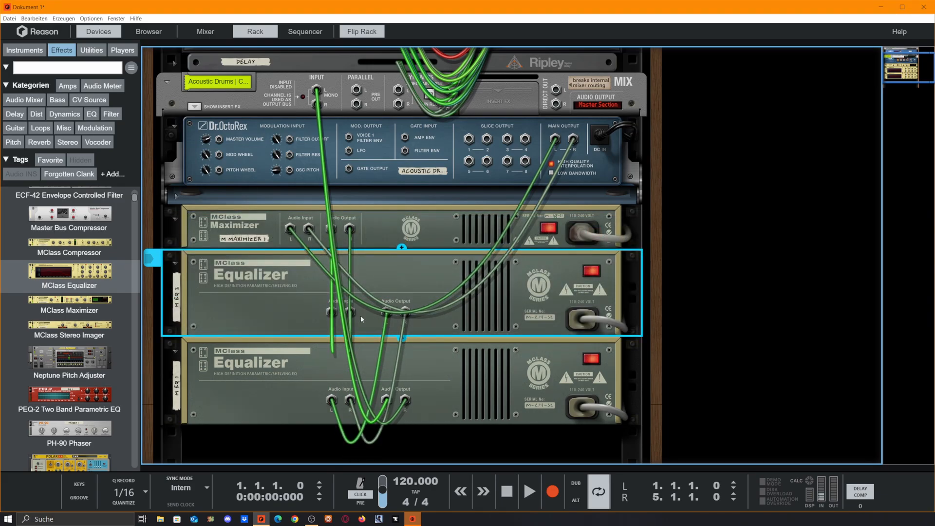
{"action": "mouse_move", "coordinate": [365, 319]}
{"action": "left_mouse_down"}
{"action": "mouse_move", "coordinate": [357, 309]}
{"action": "mouse_move", "coordinate": [391, 327]}
{"action": "mouse_move", "coordinate": [373, 319]}
{"action": "left_mouse_up"}
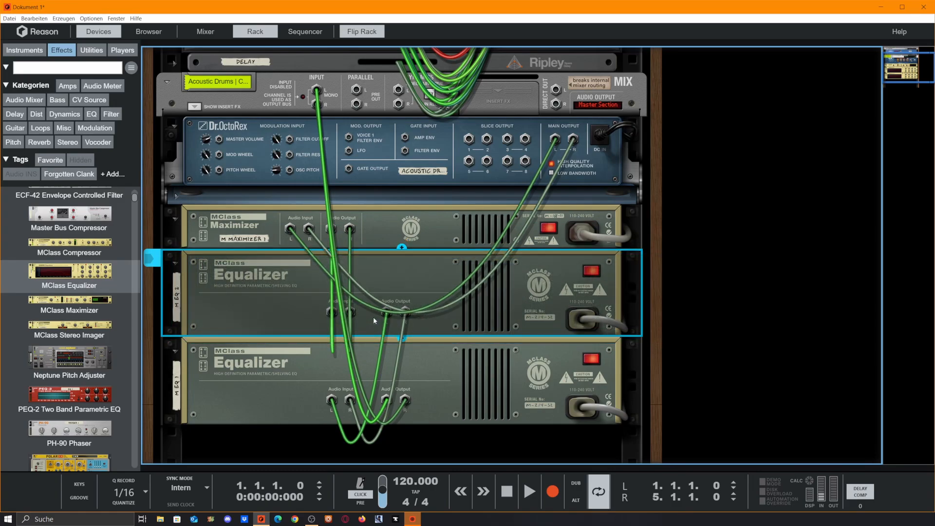
{"action": "left_click_drag", "start_coordinate": [466, 298], "coordinate": [466, 298]}
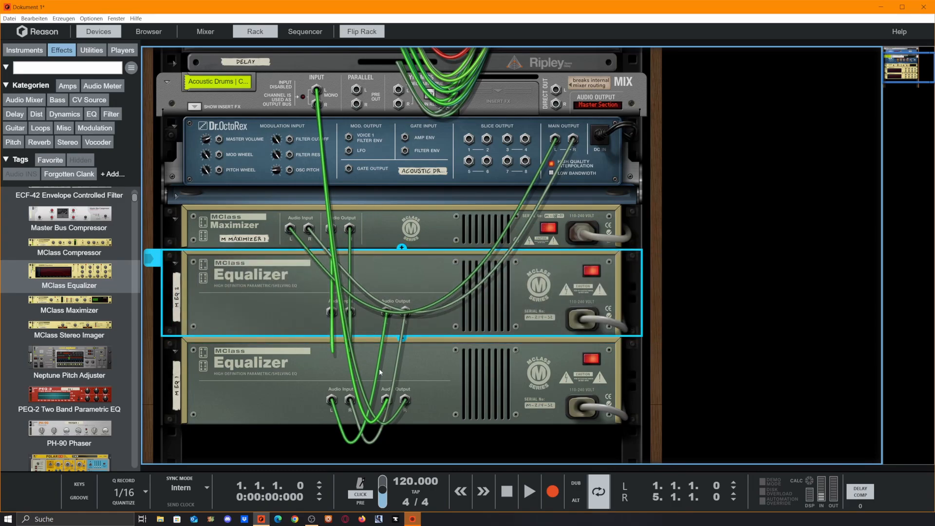
Move M EQ 1 above M EQ 2 in the rack while keeping its existing cable routing.
{"action": "scroll", "coordinate": [402, 288], "scroll_direction": "down", "scroll_amount": 2}
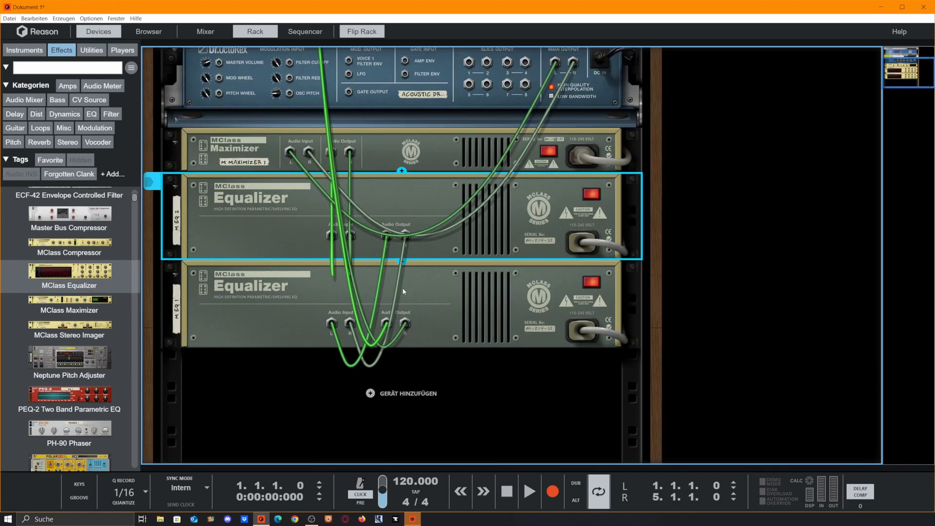
{"action": "left_click", "coordinate": [483, 307]}
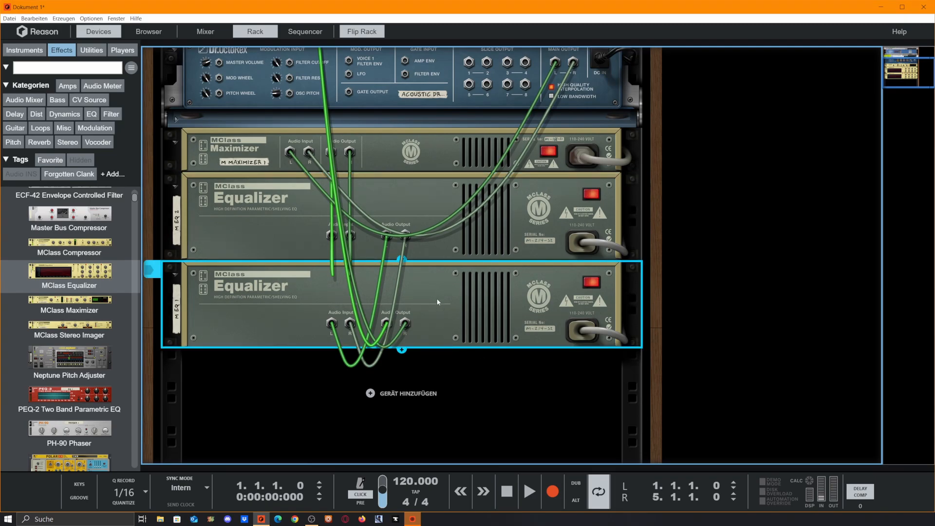
{"action": "left_click_drag", "start_coordinate": [438, 303], "coordinate": [456, 170]}
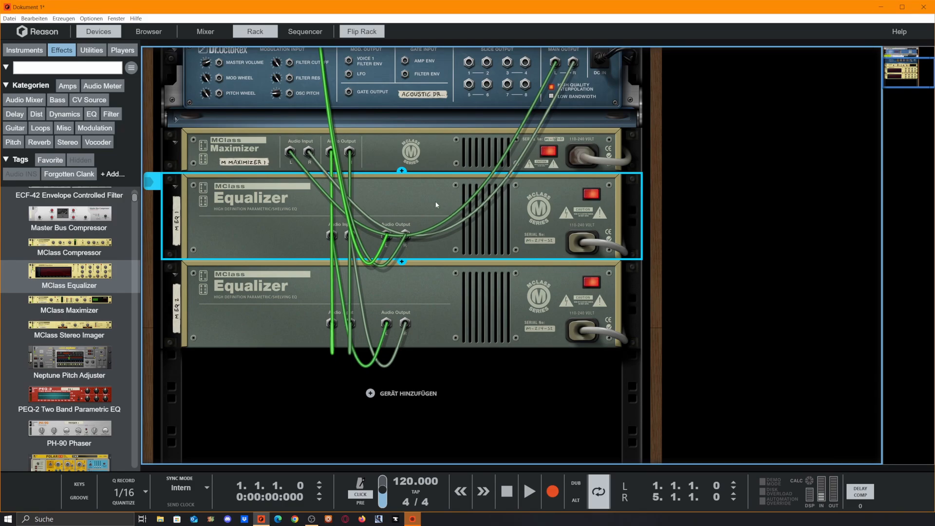
Examine the cable connections of the Maximizer and both Equalizers by selecting each device in turn.
{"action": "left_click", "coordinate": [455, 294]}
{"action": "left_click", "coordinate": [397, 158]}
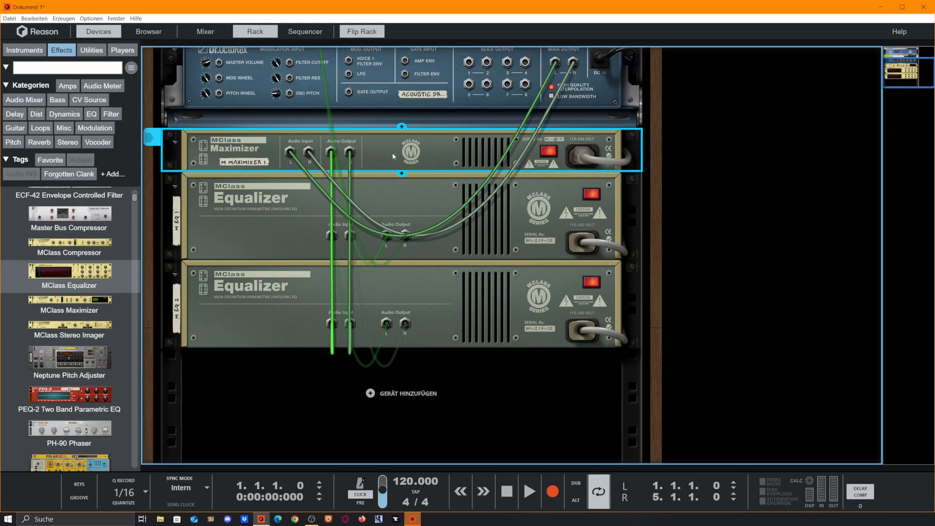
{"action": "left_click", "coordinate": [411, 194]}
{"action": "left_click", "coordinate": [437, 289]}
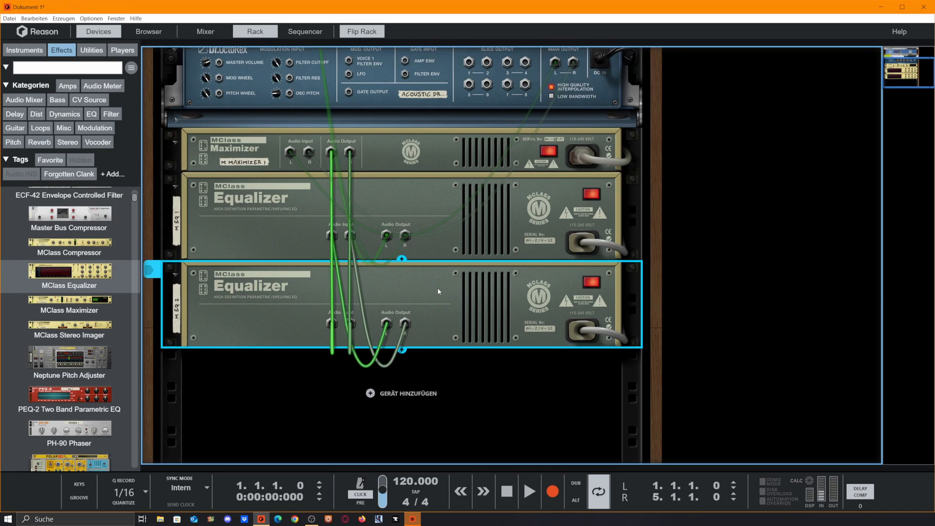
{"action": "left_click", "coordinate": [397, 198]}
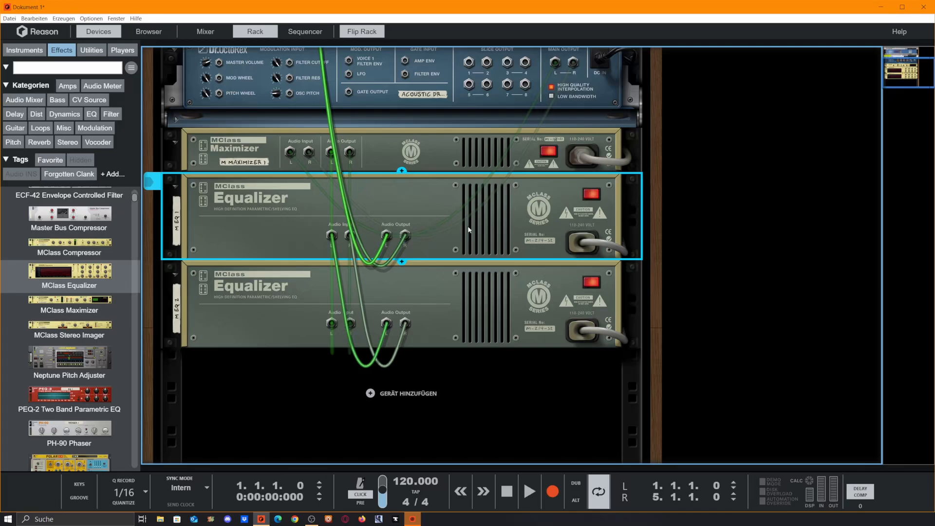
{"action": "left_click", "coordinate": [379, 166]}
{"action": "left_click", "coordinate": [376, 205]}
{"action": "left_click", "coordinate": [371, 161]}
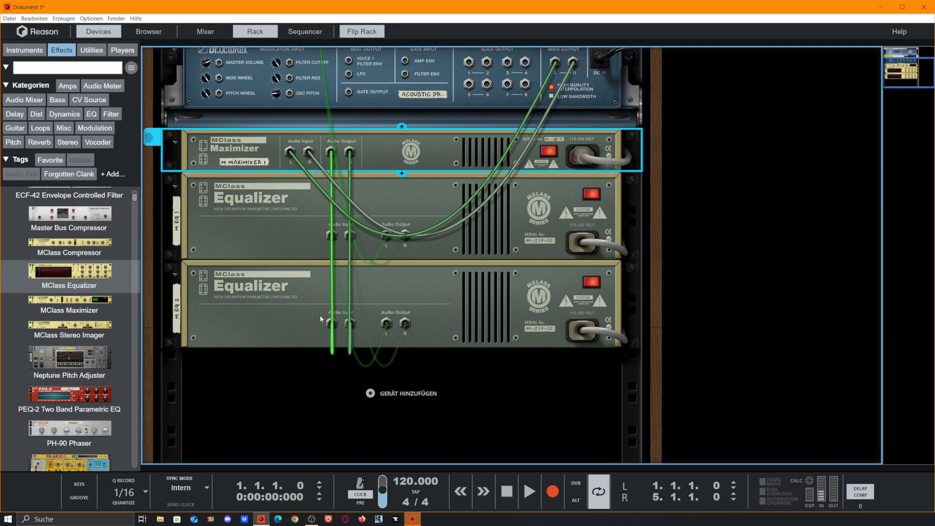
{"action": "left_click", "coordinate": [287, 302]}
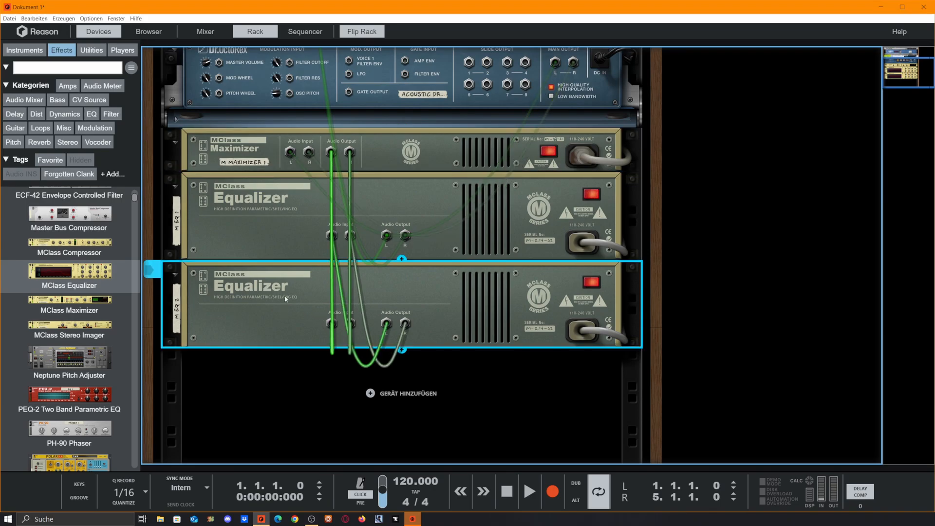
{"action": "left_click", "coordinate": [288, 224]}
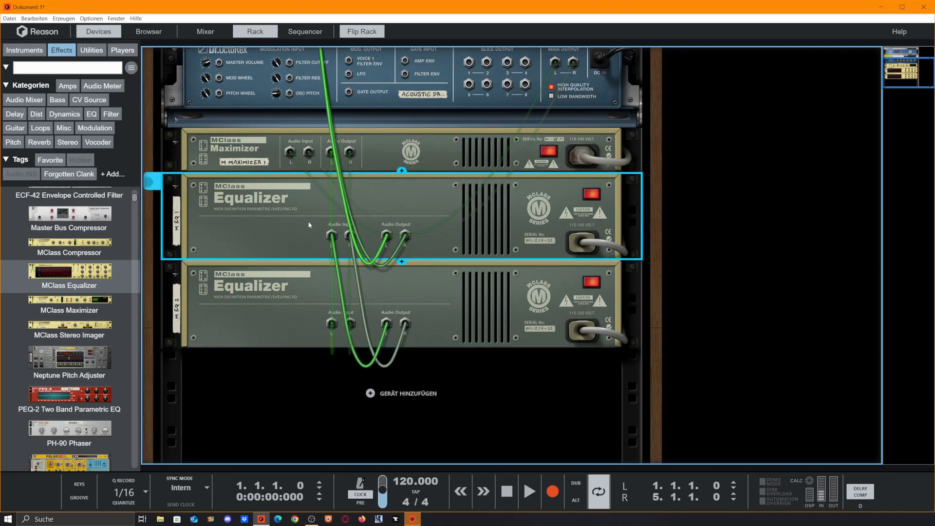
Return M EQ 1 below M EQ 2, and move it above M EQ 2 again with automatic rerouting.
{"action": "left_click_drag", "start_coordinate": [305, 218], "coordinate": [381, 369]}
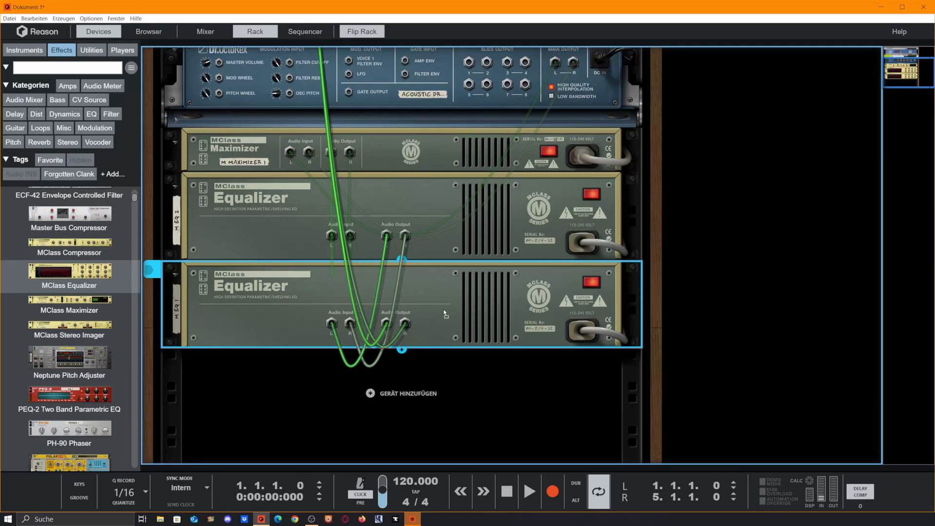
{"action": "left_click_drag", "start_coordinate": [445, 315], "coordinate": [459, 187]}
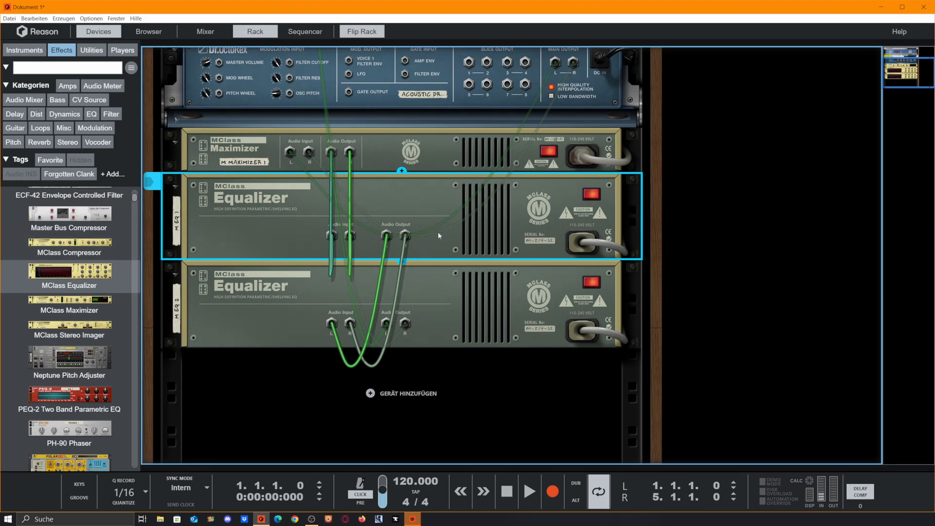
Move M EQ 1 back below M EQ 2 with automatic rerouting and inspect the cabling of both Equalizers.
{"action": "left_click_drag", "start_coordinate": [439, 234], "coordinate": [488, 375]}
{"action": "left_click", "coordinate": [272, 225]}
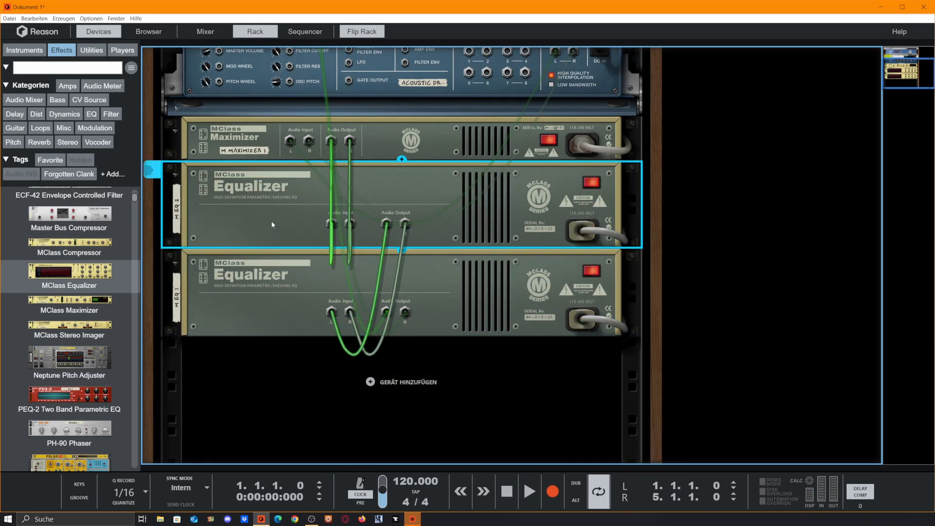
{"action": "left_click", "coordinate": [297, 305]}
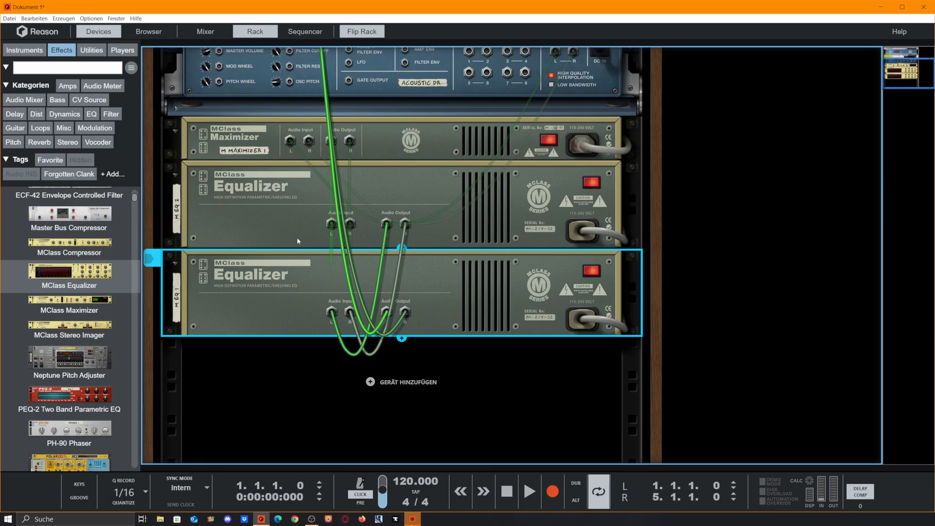
{"action": "left_click", "coordinate": [300, 208]}
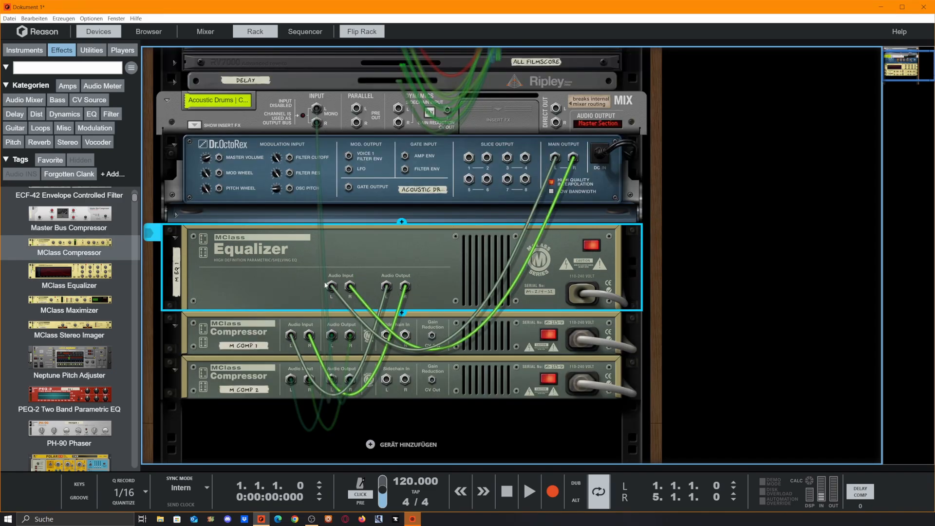
Disconnect the Equalizer's input and output cables, and connect the Dr.OctoRex main output to its audio inputs in stereo.
{"action": "left_click_drag", "start_coordinate": [350, 286], "coordinate": [392, 293]}
{"action": "left_click_drag", "start_coordinate": [405, 287], "coordinate": [402, 295]}
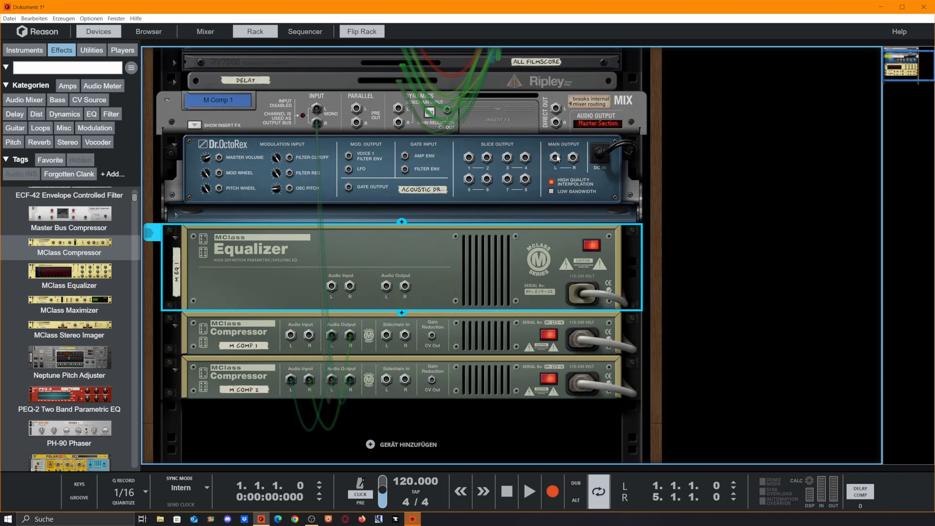
{"action": "left_click_drag", "start_coordinate": [558, 158], "coordinate": [333, 292]}
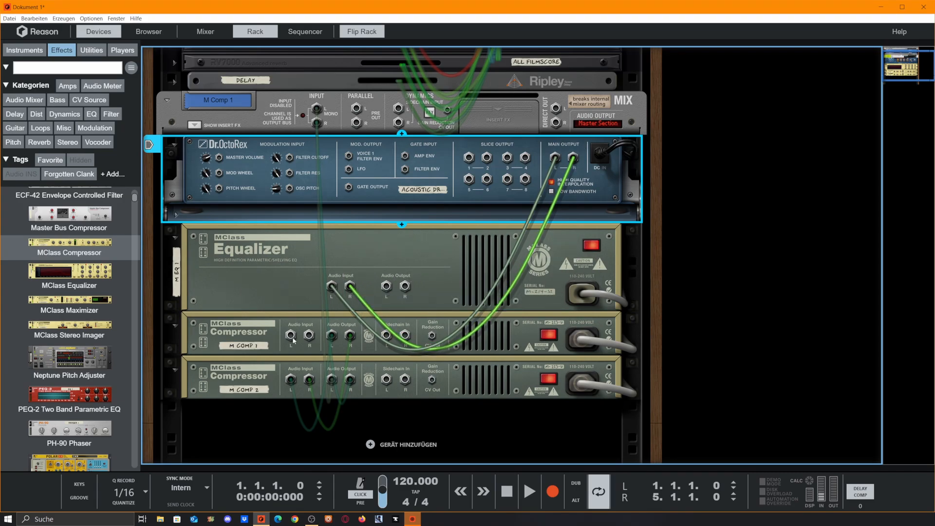
Cable only the Dr.OctoRex left main output to the Equalizer's left input, and the right main output to M COMP 1's right input.
{"action": "left_click_drag", "start_coordinate": [556, 157], "coordinate": [333, 288]}
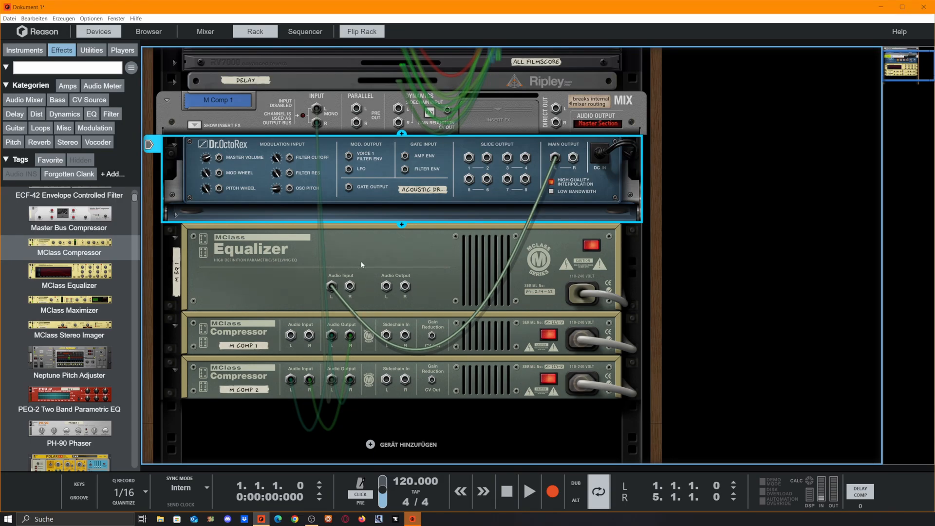
{"action": "left_click_drag", "start_coordinate": [580, 161], "coordinate": [292, 336]}
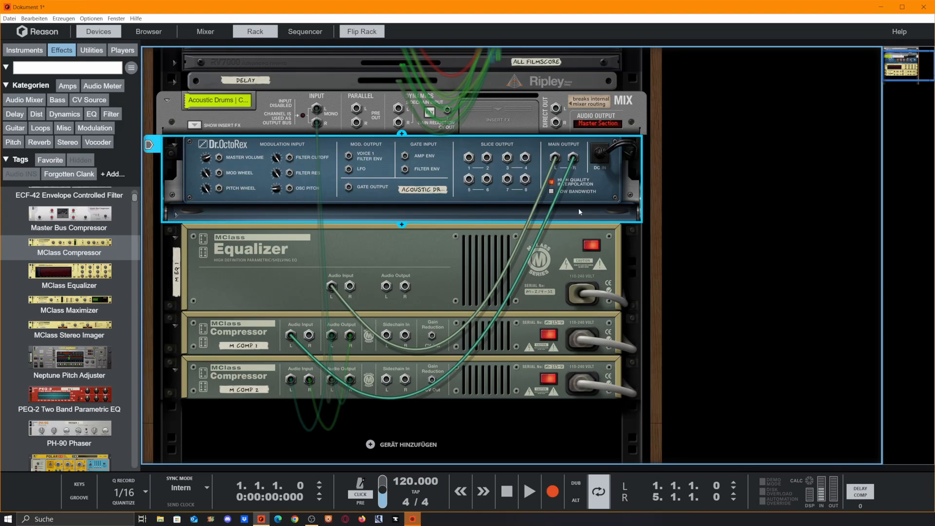
{"action": "mouse_move", "coordinate": [574, 158]}
{"action": "left_mouse_down"}
{"action": "mouse_move", "coordinate": [611, 152]}
{"action": "mouse_move", "coordinate": [594, 166]}
{"action": "mouse_move", "coordinate": [574, 163]}
{"action": "left_mouse_up"}
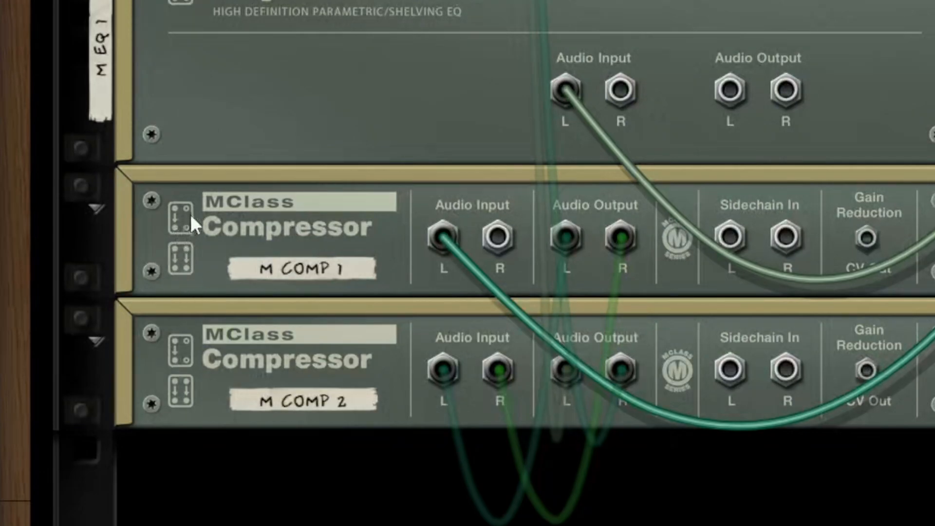
{"action": "left_click_drag", "start_coordinate": [443, 237], "coordinate": [504, 241]}
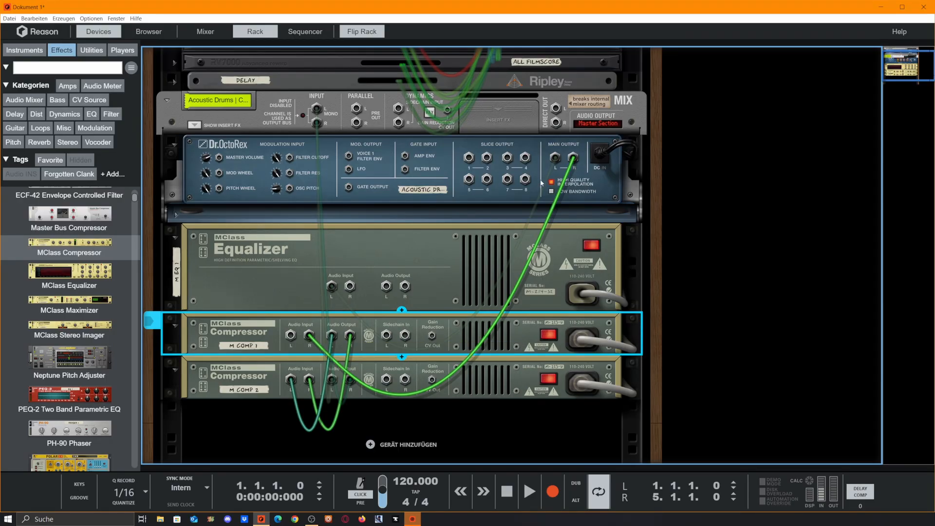
Move the Dr.OctoRex right output cable to M COMP 1's left input, and try Master Bus Compressor, Neptune and PEQ-2 devices below M COMP 2.
{"action": "mouse_move", "coordinate": [312, 336]}
{"action": "left_mouse_down"}
{"action": "mouse_move", "coordinate": [451, 376]}
{"action": "mouse_move", "coordinate": [517, 260]}
{"action": "mouse_move", "coordinate": [280, 335]}
{"action": "mouse_move", "coordinate": [309, 335]}
{"action": "left_mouse_up"}
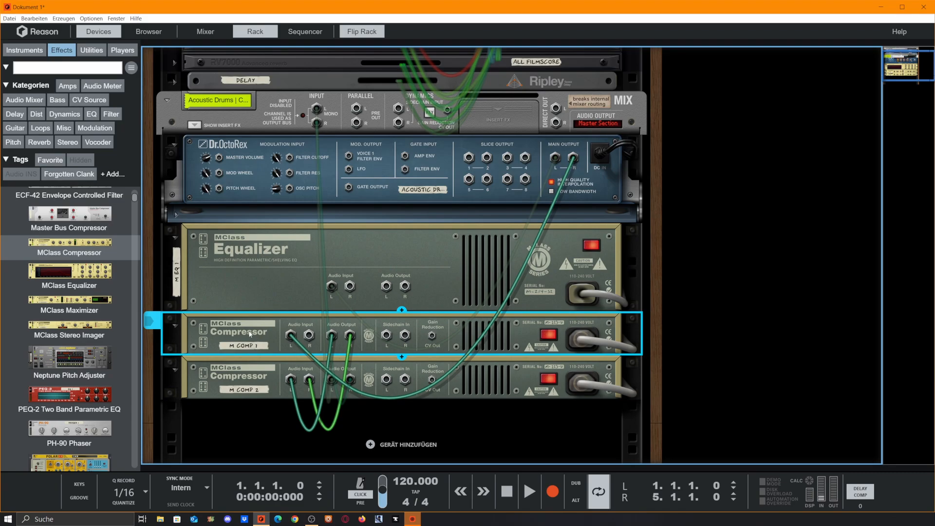
{"action": "left_click_drag", "start_coordinate": [69, 217], "coordinate": [360, 428]}
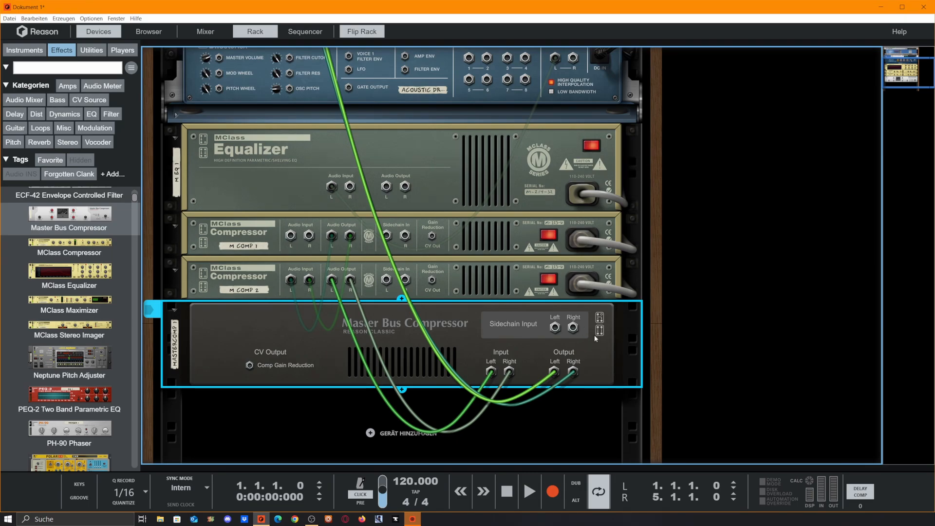
{"action": "left_click_drag", "start_coordinate": [70, 361], "coordinate": [396, 384]}
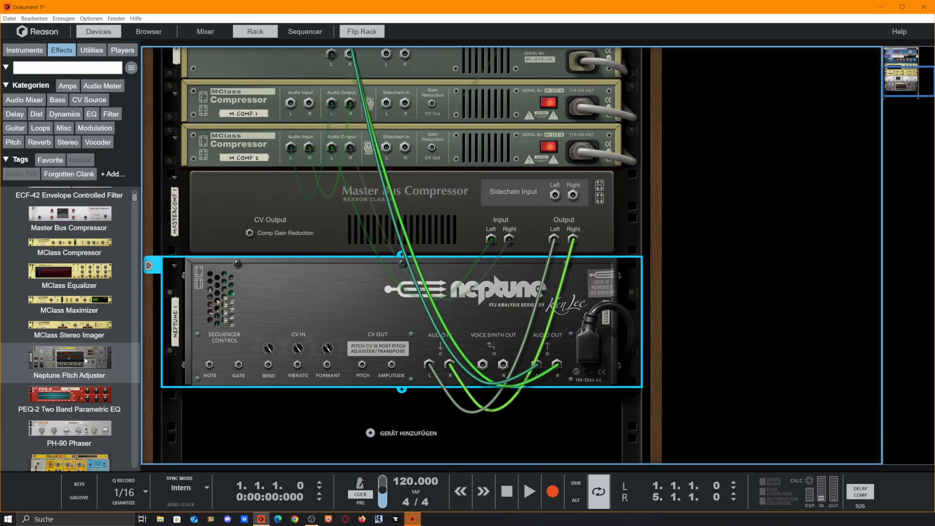
{"action": "left_click_drag", "start_coordinate": [69, 395], "coordinate": [289, 319]}
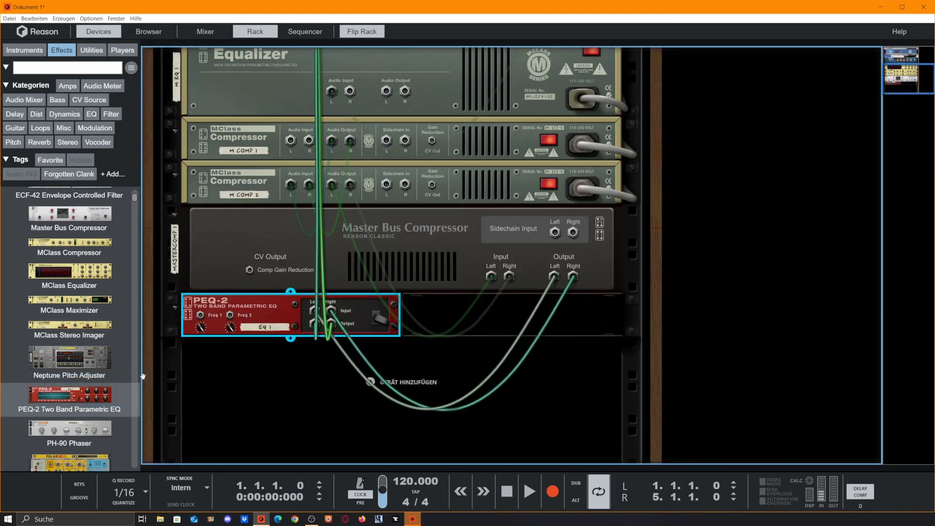
Try a Synchronous Effect Modulator below the PEQ-2, and put The Echo there instead.
{"action": "scroll", "coordinate": [47, 337], "scroll_direction": "down", "scroll_amount": 10}
{"action": "scroll", "coordinate": [47, 337], "scroll_direction": "down", "scroll_amount": 3}
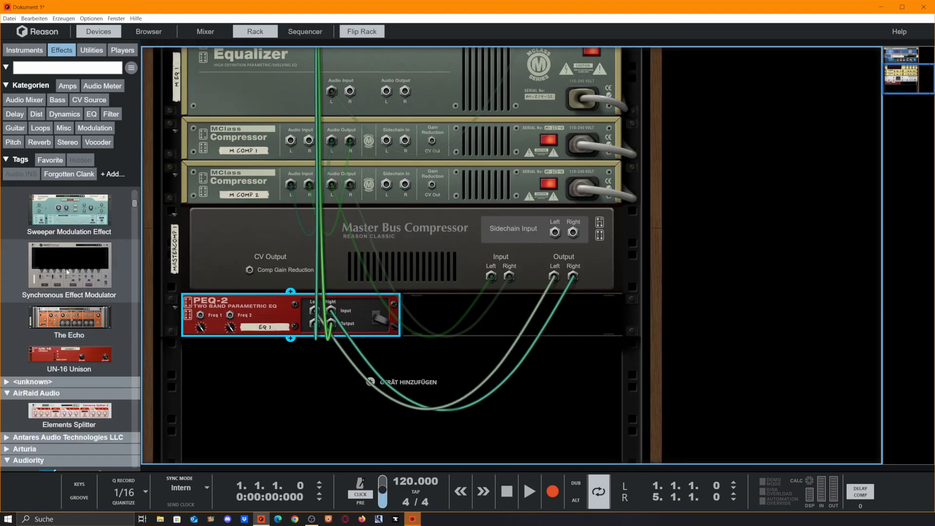
{"action": "scroll", "coordinate": [66, 384], "scroll_direction": "up", "scroll_amount": 9}
{"action": "left_click_drag", "start_coordinate": [66, 385], "coordinate": [478, 367]}
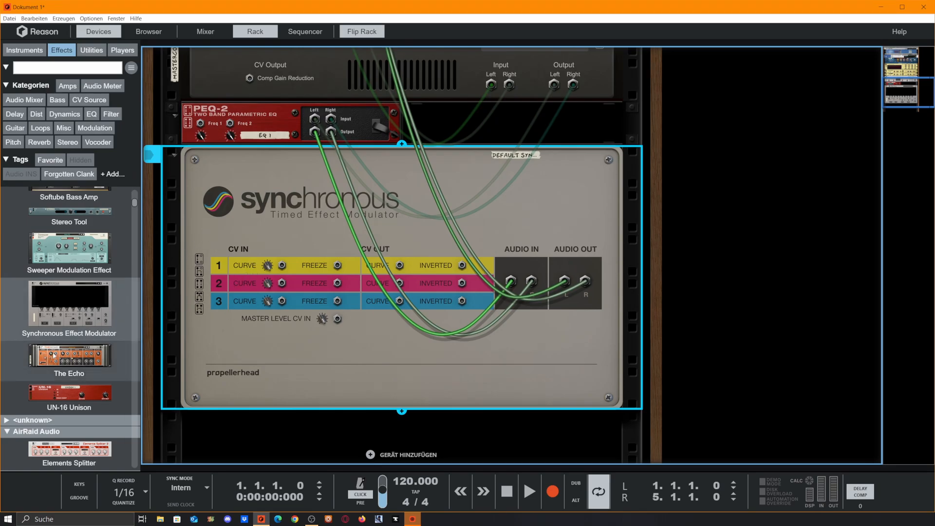
{"action": "left_click_drag", "start_coordinate": [71, 363], "coordinate": [401, 277]}
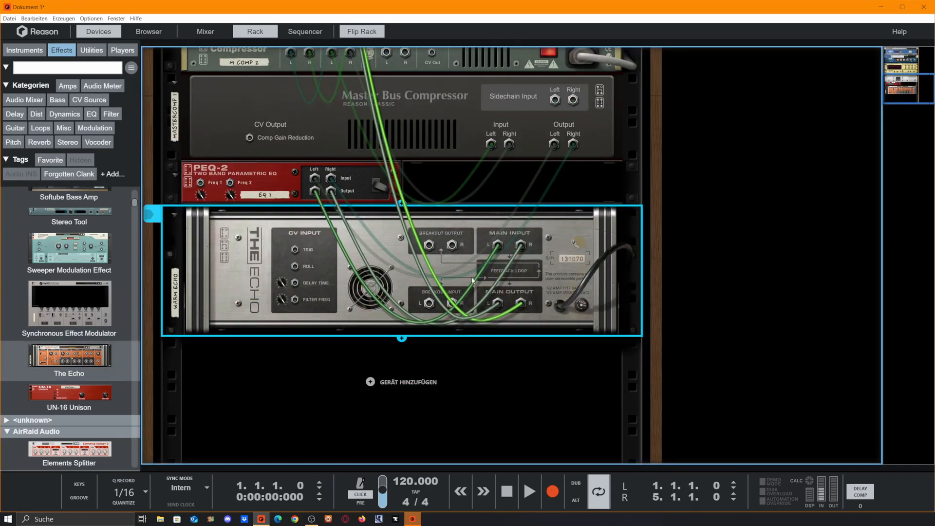
Remove the mix channel and every effect below the Equalizer, and connect the Dr.OctoRex right main output to the Equalizer's right input.
{"action": "key", "text": "Tab"}
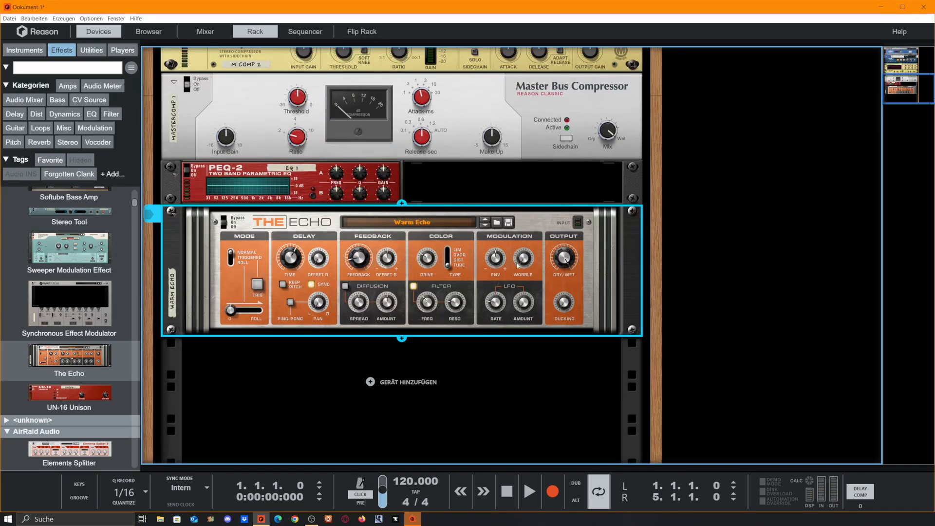
{"action": "scroll", "coordinate": [441, 282], "scroll_direction": "up", "scroll_amount": 1}
{"action": "key", "text": "Tab"}
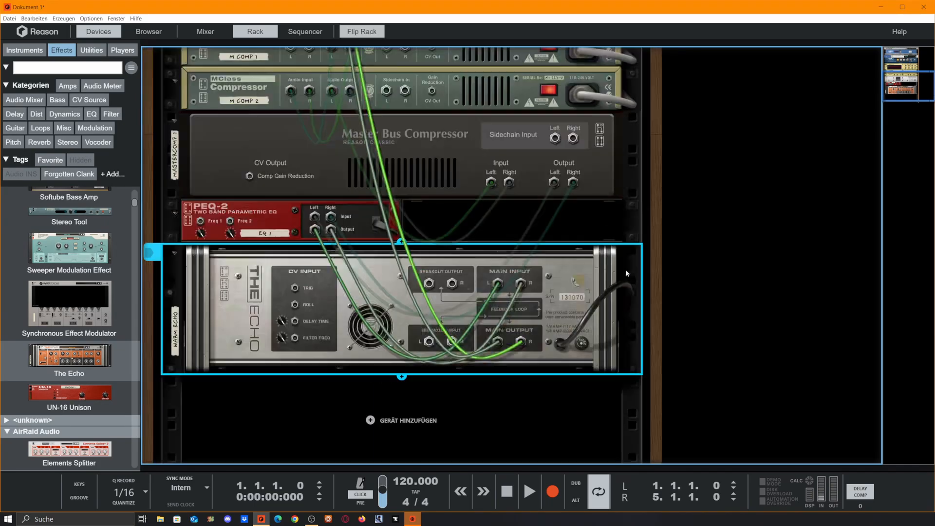
{"action": "scroll", "coordinate": [626, 270], "scroll_direction": "up", "scroll_amount": 4}
{"action": "scroll", "coordinate": [536, 309], "scroll_direction": "down", "scroll_amount": 3}
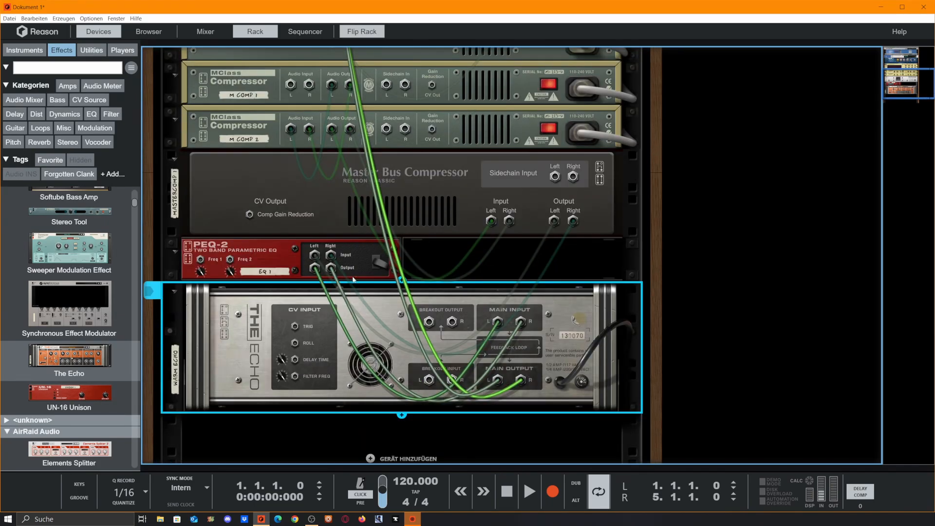
{"action": "left_click", "coordinate": [370, 270]}
{"action": "scroll", "coordinate": [370, 269], "scroll_direction": "up", "scroll_amount": 6}
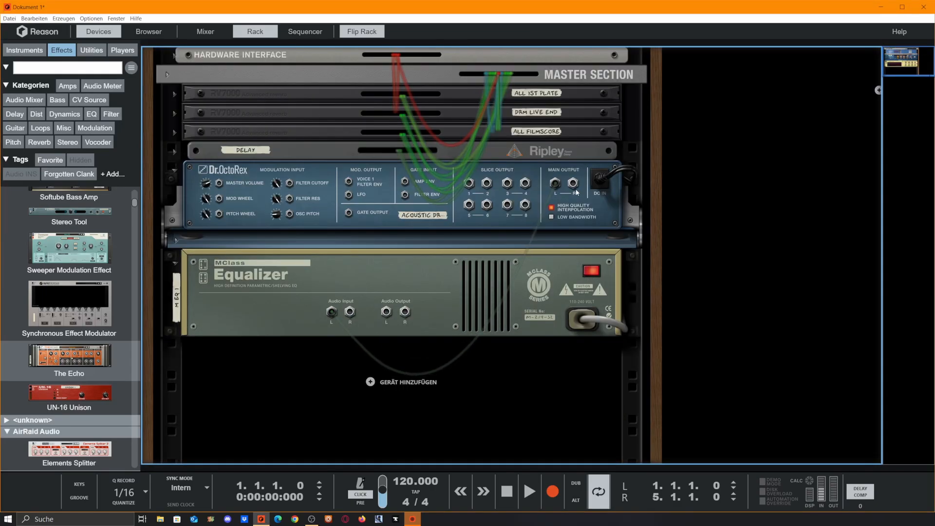
{"action": "left_click_drag", "start_coordinate": [573, 184], "coordinate": [332, 312]}
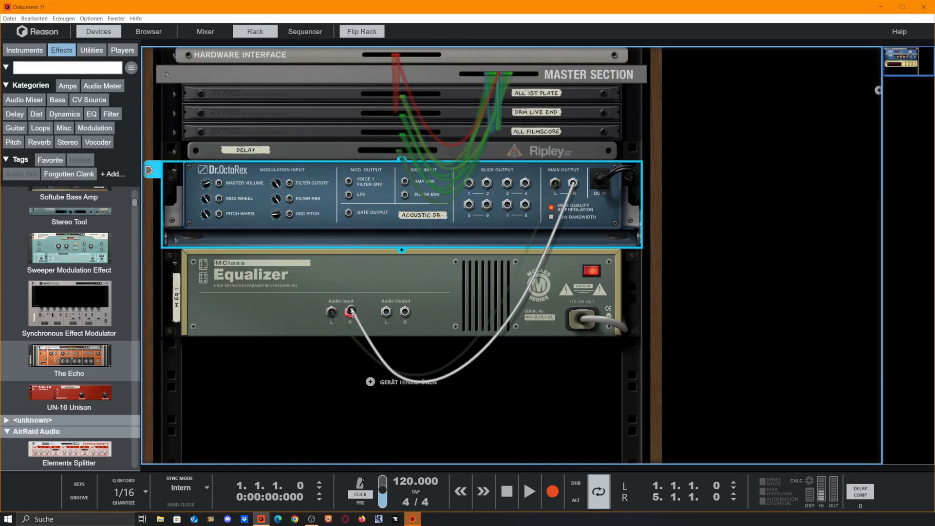
Add a Mix-Kanal above the Dr.OctoRex, and cable the Equalizer's audio output to the mix channel's input in stereo.
{"action": "left_click", "coordinate": [92, 50]}
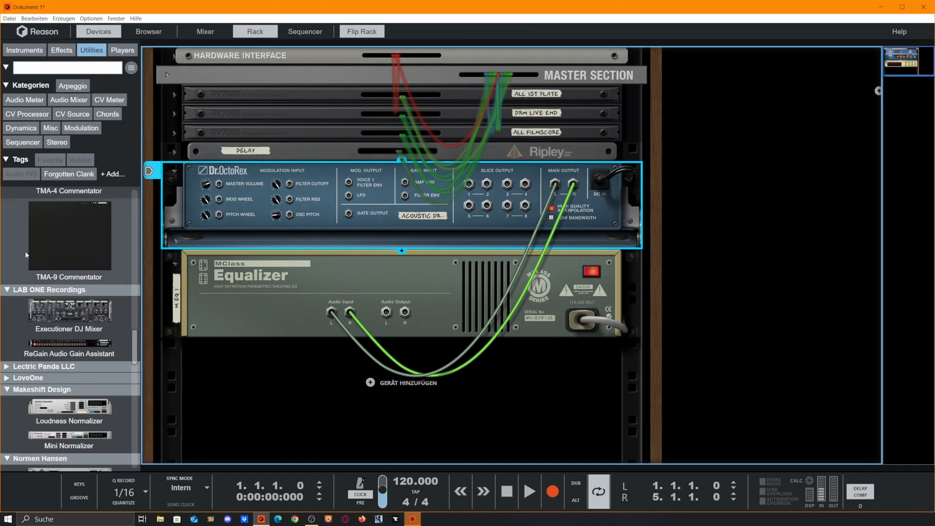
{"action": "scroll", "coordinate": [56, 267], "scroll_direction": "up", "scroll_amount": 15}
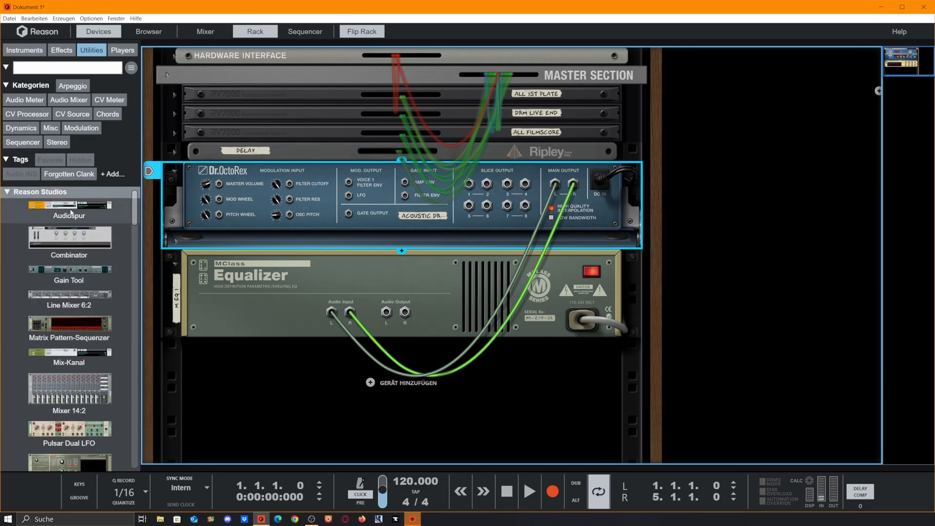
{"action": "left_click_drag", "start_coordinate": [63, 205], "coordinate": [366, 171]}
{"action": "right_click", "coordinate": [366, 171]}
{"action": "left_click_drag", "start_coordinate": [69, 355], "coordinate": [326, 170]}
{"action": "left_click_drag", "start_coordinate": [387, 356], "coordinate": [317, 179]}
{"action": "scroll", "coordinate": [421, 311], "scroll_direction": "down", "scroll_amount": 2}
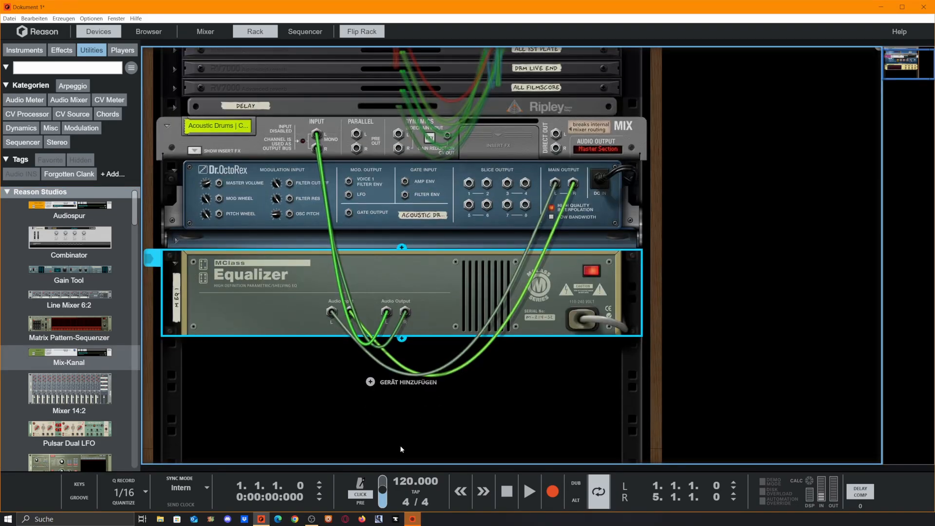
{"action": "key", "text": "Tab"}
{"action": "key", "text": "Tab"}
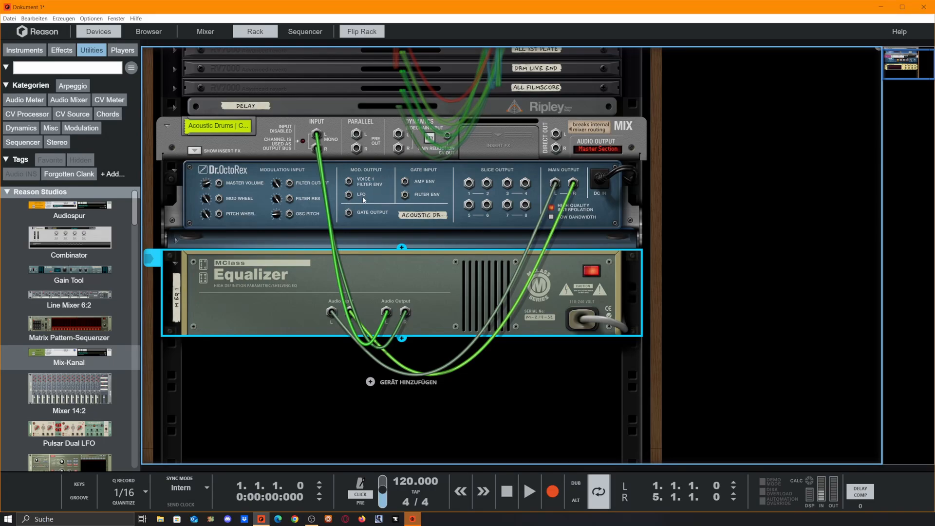
Unfold the Dr.OctoRex Programmer on the rack front and enable Sync for its LFO.
{"action": "key", "text": "Tab"}
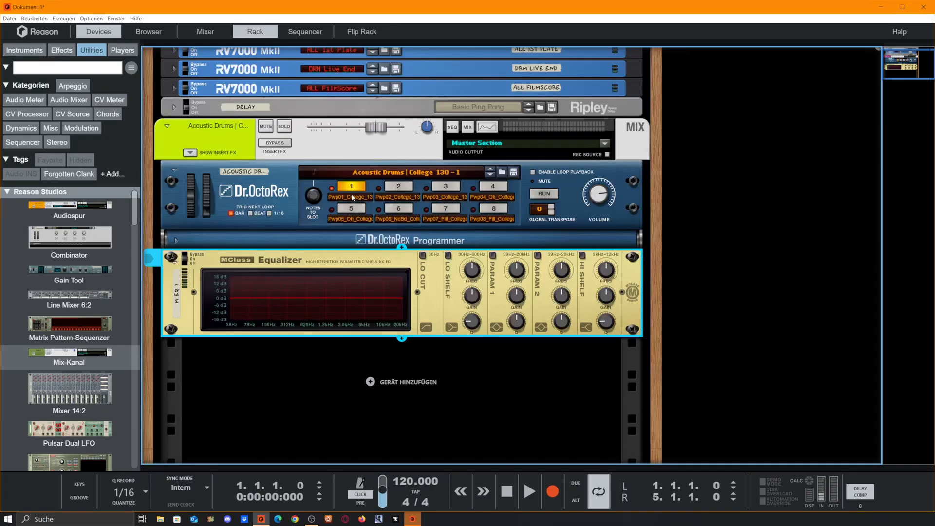
{"action": "left_click", "coordinate": [177, 240]}
{"action": "scroll", "coordinate": [405, 277], "scroll_direction": "down", "scroll_amount": 2}
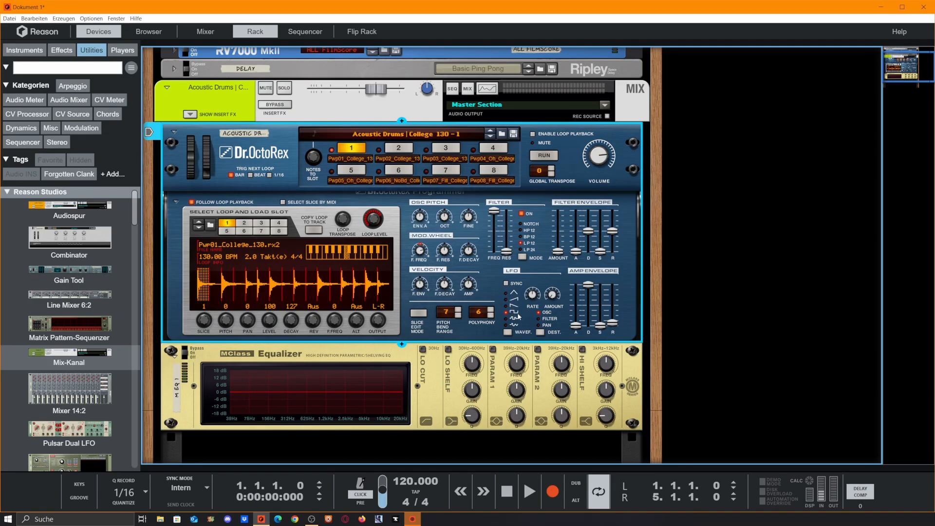
{"action": "left_click", "coordinate": [507, 283]}
Patch the Dr.OctoRex LFO output to its Master Volume modulation input, and play the drum loop to hear the modulation.
{"action": "key", "text": "Tab"}
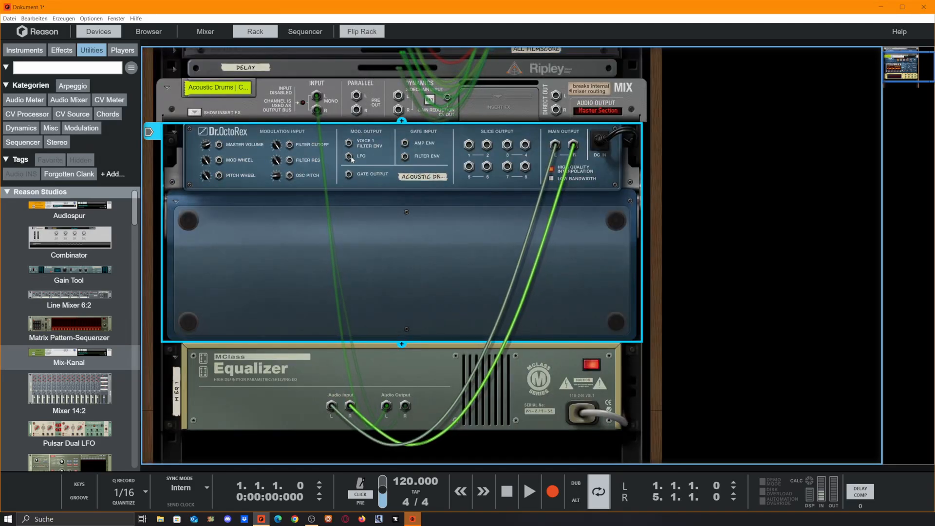
{"action": "left_click_drag", "start_coordinate": [351, 159], "coordinate": [220, 146]}
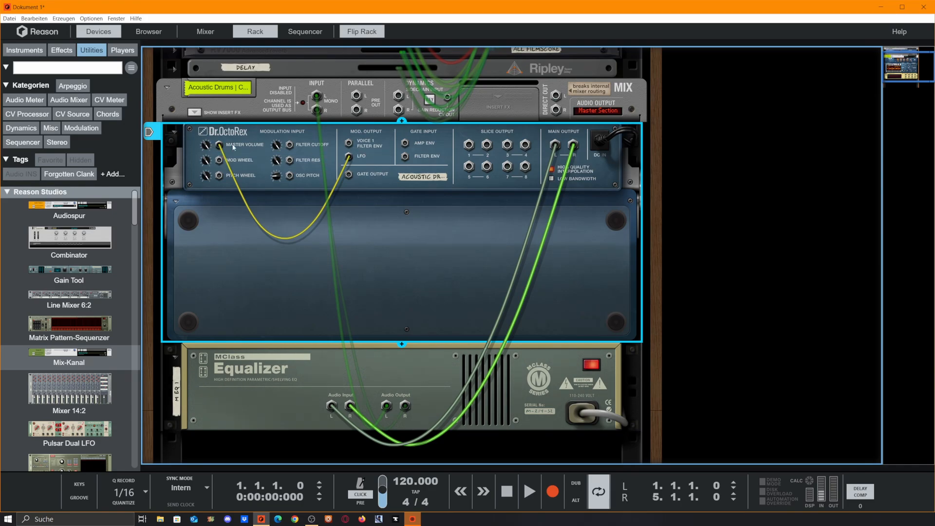
{"action": "key", "text": "Tab"}
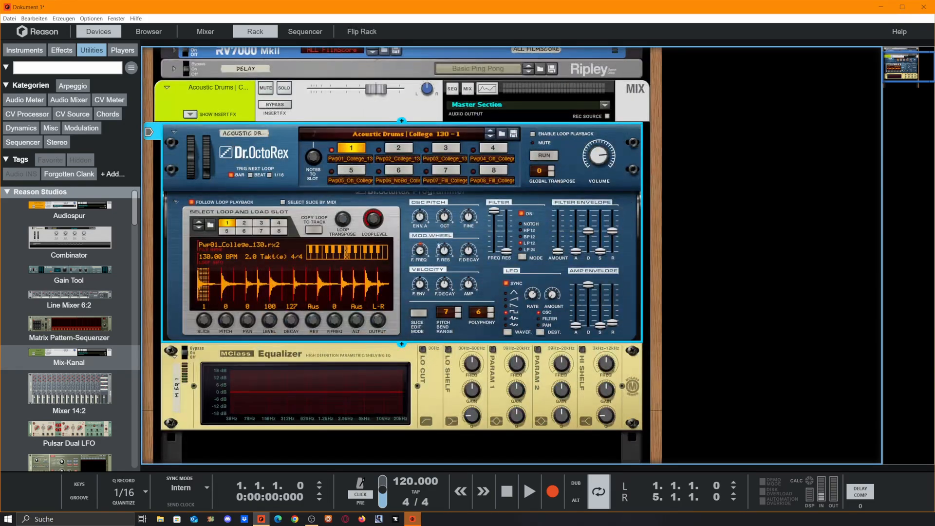
{"action": "left_click", "coordinate": [541, 157]}
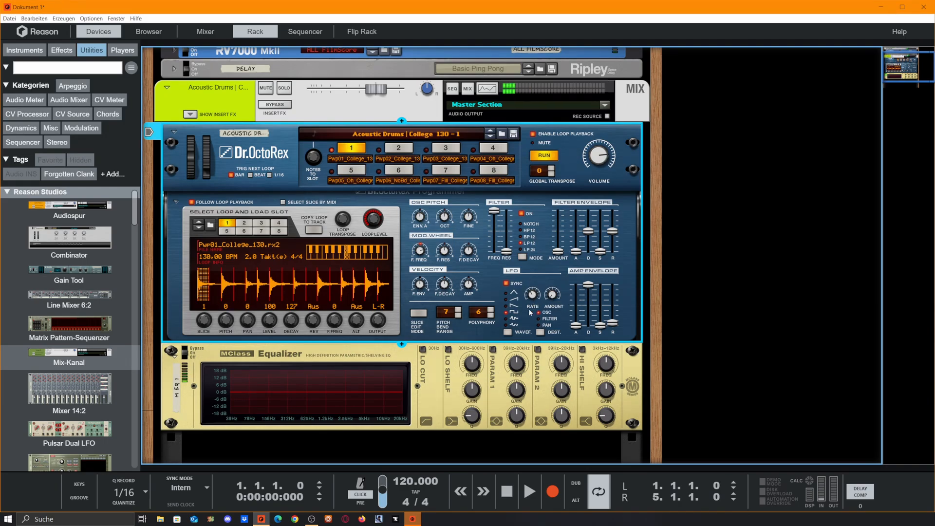
{"action": "key", "text": "space"}
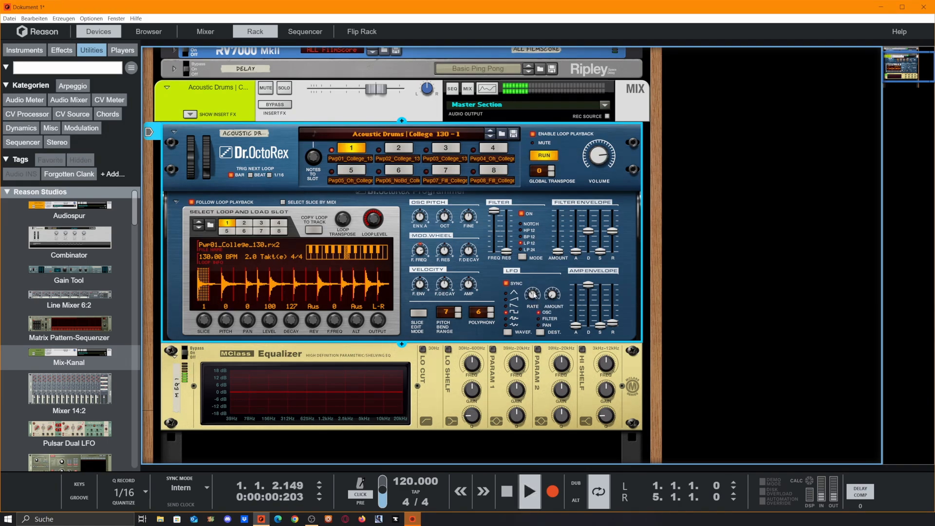
{"action": "key", "text": "space"}
Move the LFO cable from the Master Volume to the Mod Wheel modulation input, and play the drum loop again.
{"action": "key", "text": "Tab"}
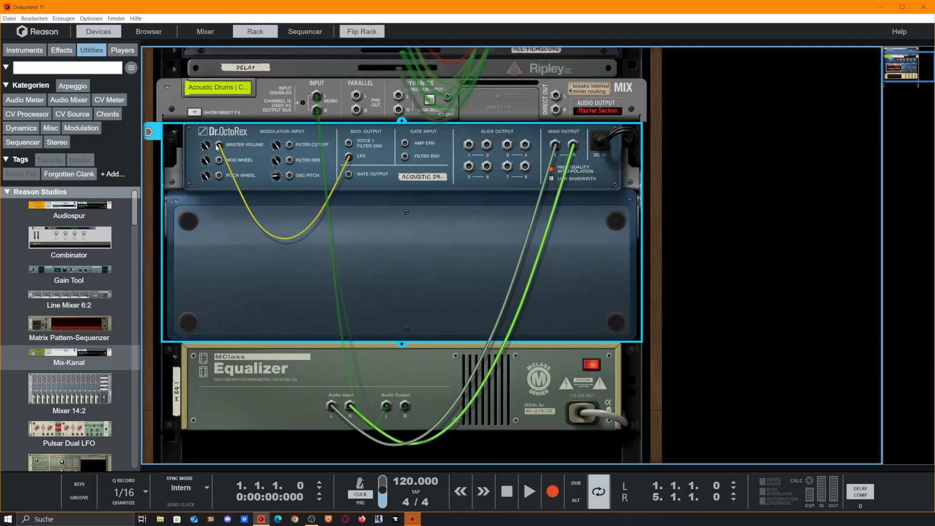
{"action": "left_click_drag", "start_coordinate": [220, 146], "coordinate": [223, 161]}
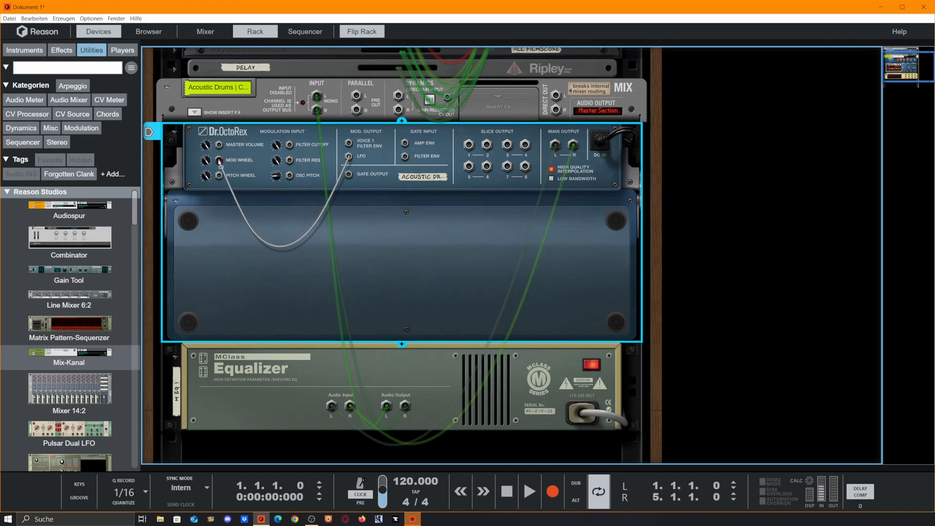
{"action": "key", "text": "Tab"}
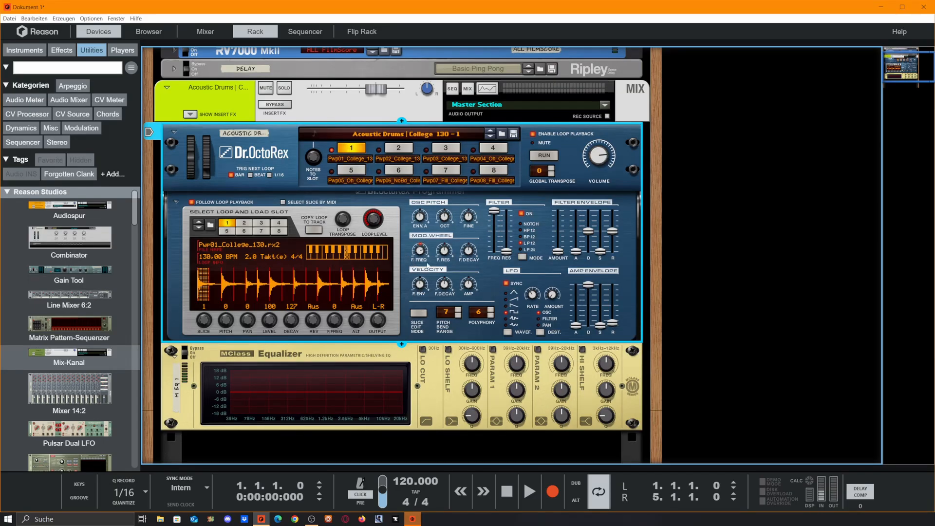
{"action": "left_click", "coordinate": [543, 156]}
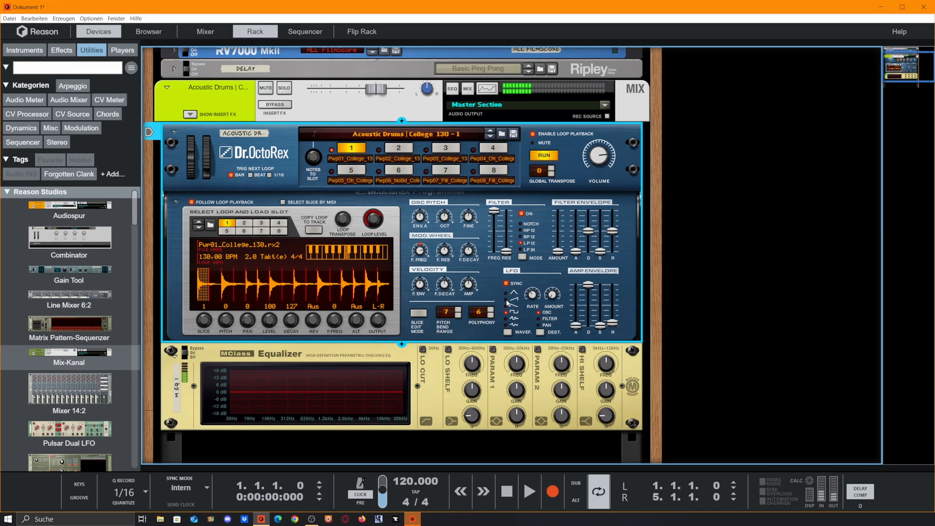
{"action": "key", "text": "space"}
{"action": "key", "text": "space"}
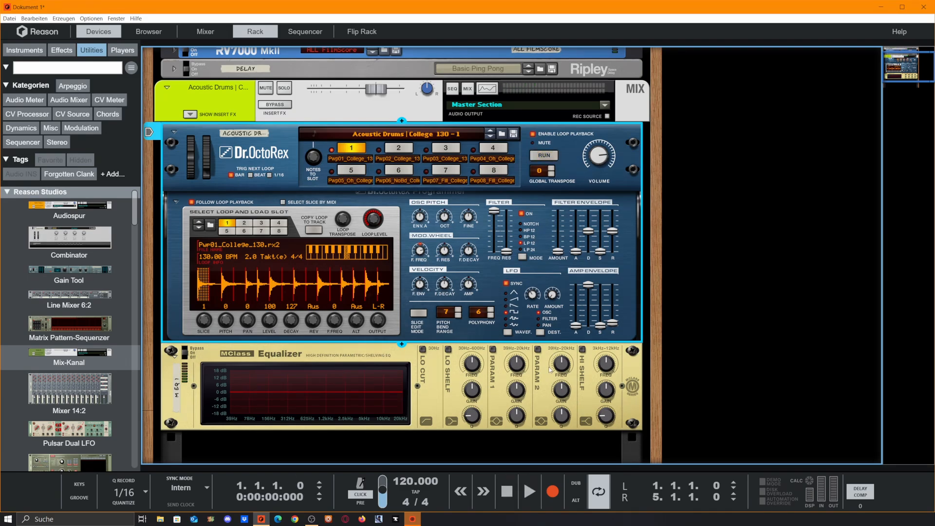
Disconnect the LFO cable from the Mod Wheel input, and add an MClass Compressor between the Dr.OctoRex and the Equalizer.
{"action": "key", "text": "Tab"}
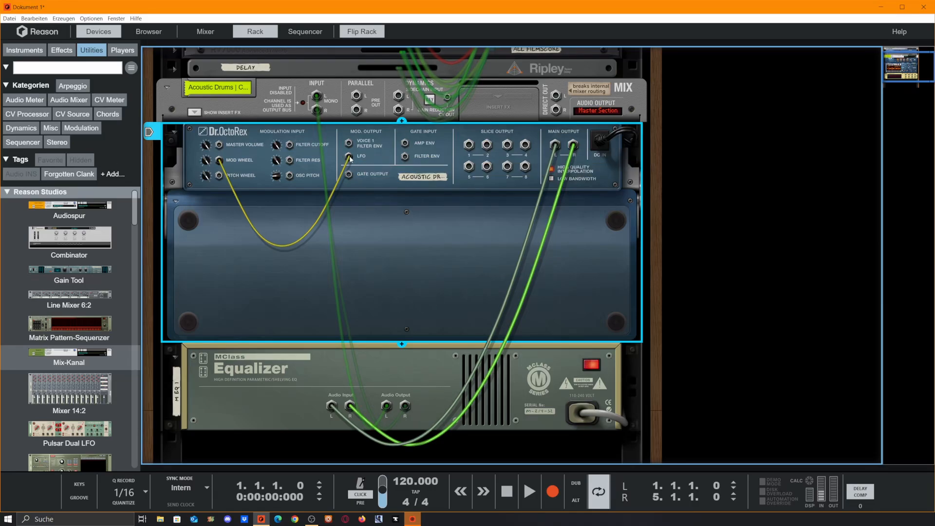
{"action": "mouse_move", "coordinate": [350, 159]}
{"action": "left_mouse_down"}
{"action": "mouse_move", "coordinate": [317, 162]}
{"action": "mouse_move", "coordinate": [349, 159]}
{"action": "left_mouse_up"}
{"action": "left_click_drag", "start_coordinate": [225, 166], "coordinate": [354, 264]}
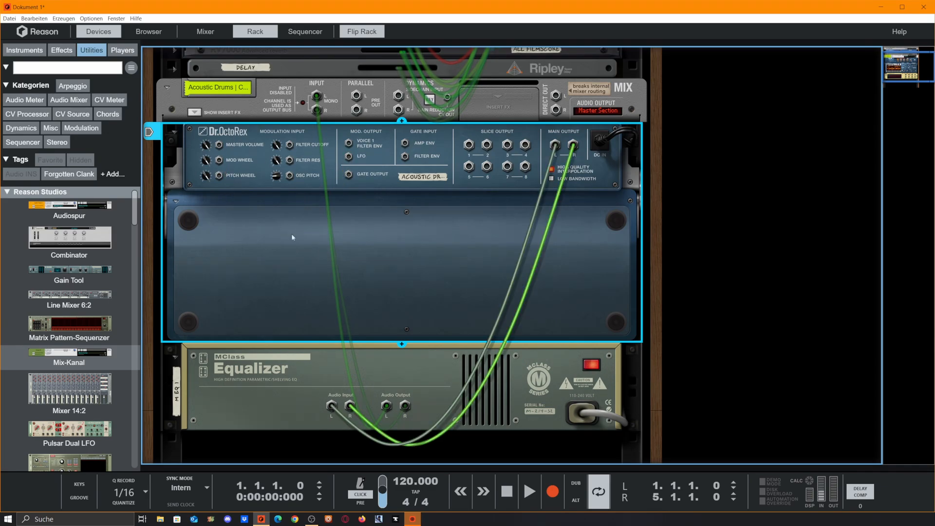
{"action": "scroll", "coordinate": [72, 437], "scroll_direction": "down", "scroll_amount": 3}
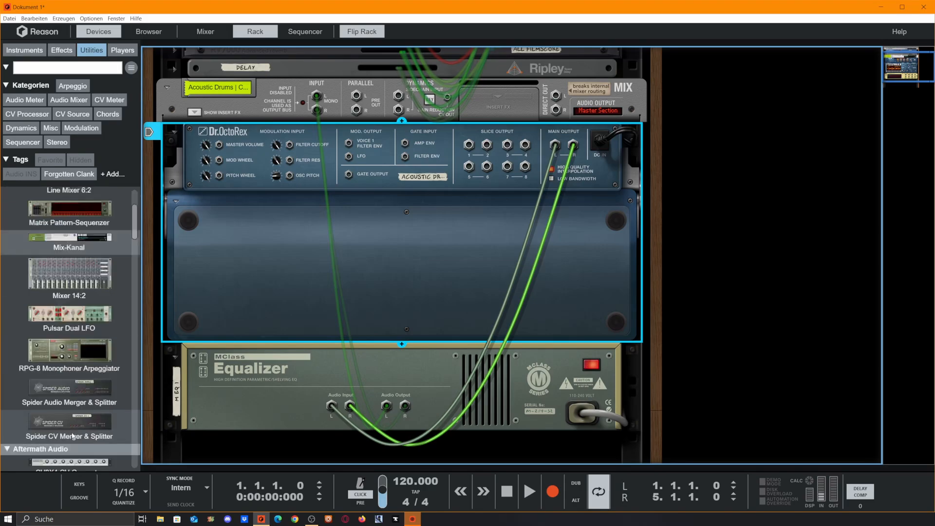
{"action": "scroll", "coordinate": [73, 436], "scroll_direction": "up", "scroll_amount": 3}
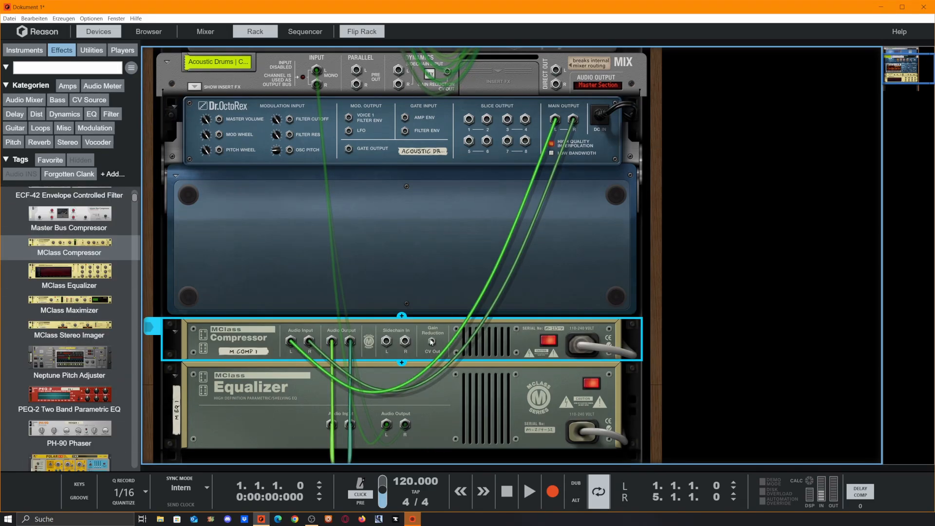
Patch M COMP 1's Gain Reduction CV output to the Dr.OctoRex Pitch Wheel modulation input, and play the drum loop.
{"action": "left_click_drag", "start_coordinate": [432, 342], "coordinate": [219, 150]}
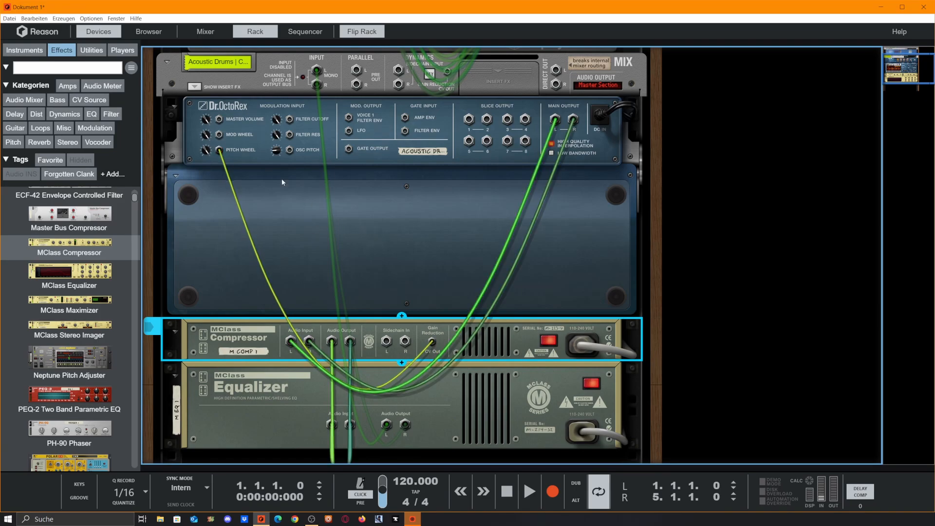
{"action": "key", "text": "Tab"}
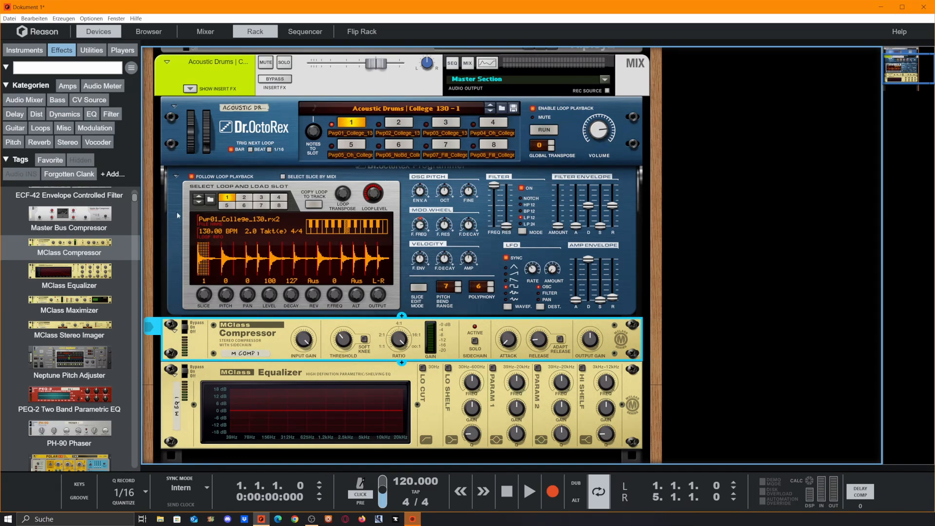
{"action": "key", "text": "space"}
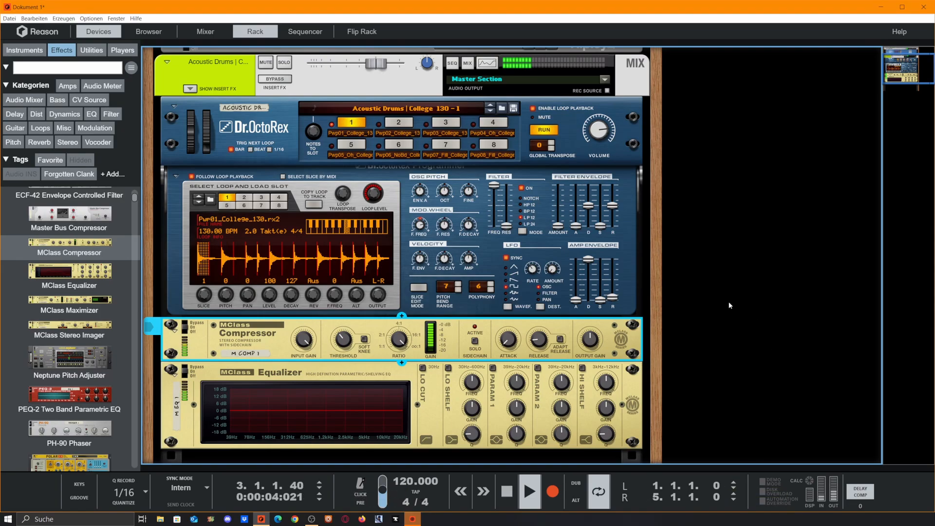
Replay the drum loop and set the Dr.OctoRex Pitch Wheel modulation input amount to 99, finishing with playback stopped and the rack front showing.
{"action": "key", "text": "Tab"}
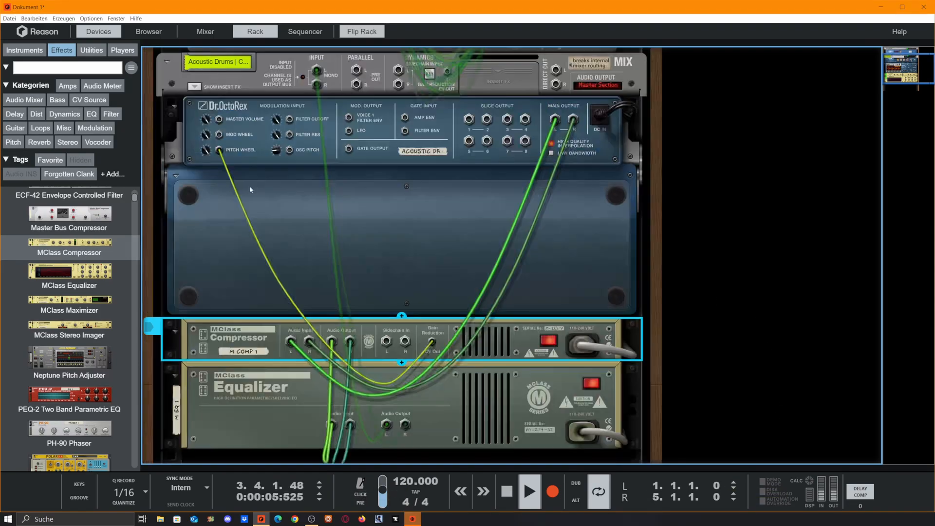
{"action": "key", "text": "space"}
{"action": "left_click", "coordinate": [207, 151]}
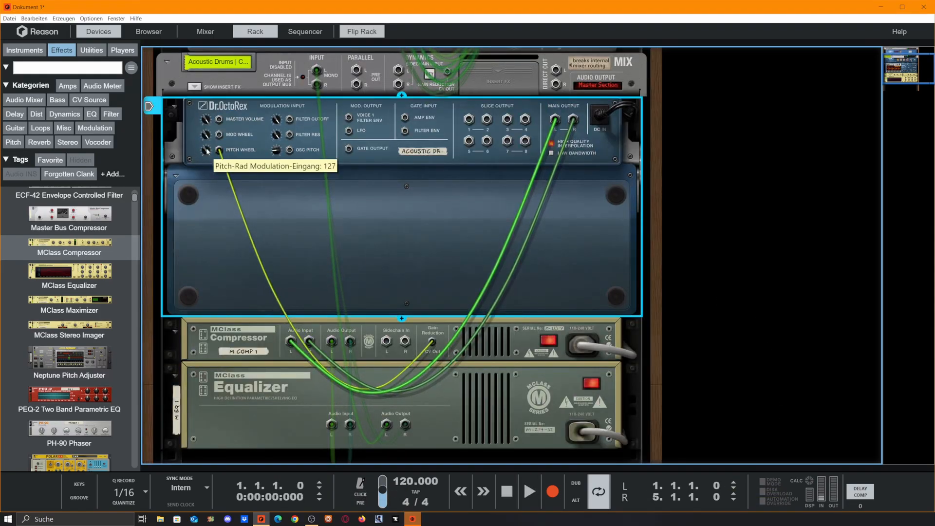
{"action": "left_click_drag", "start_coordinate": [211, 166], "coordinate": [270, 253]}
{"action": "key", "text": "space"}
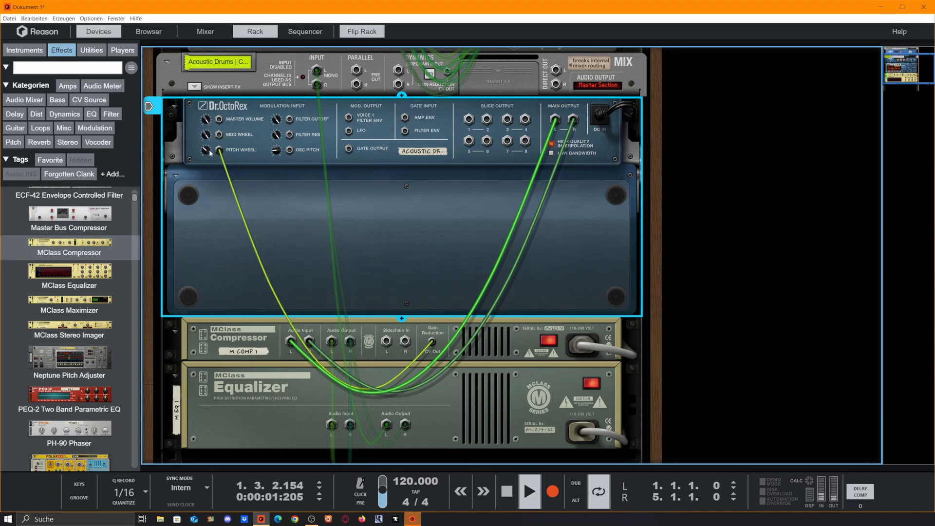
{"action": "left_click_drag", "start_coordinate": [206, 151], "coordinate": [190, 80]}
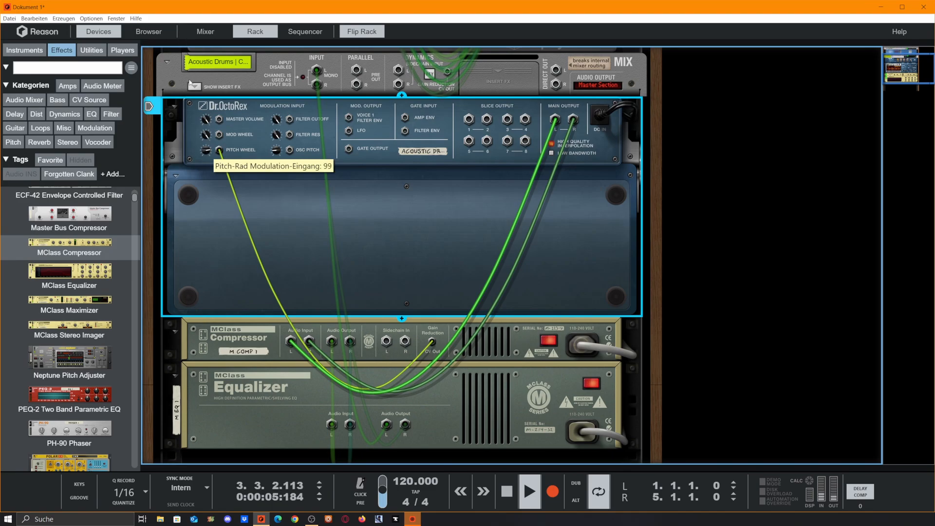
{"action": "key", "text": "Tab"}
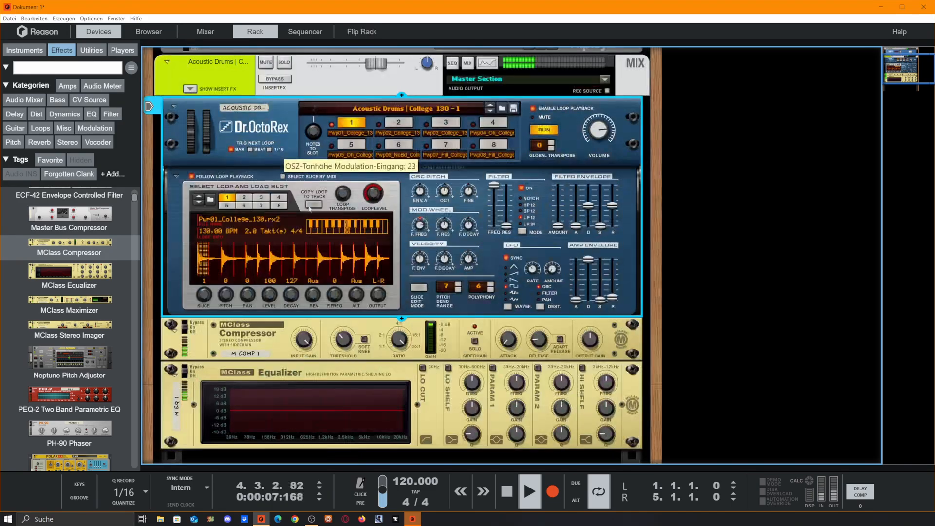
{"action": "key", "text": "space"}
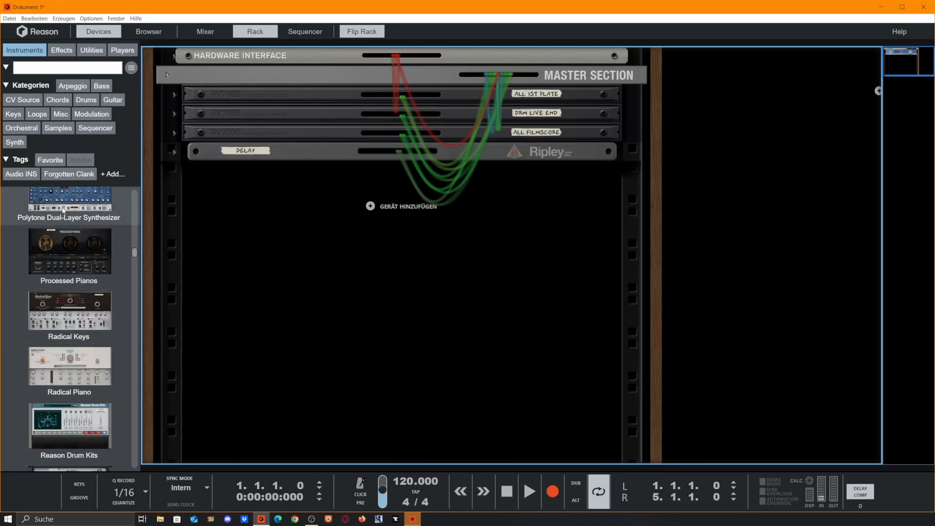
Add a Polytone Dual-Layer Synthesizer to the empty rack space below the master section and show the rack front.
{"action": "left_click_drag", "start_coordinate": [64, 211], "coordinate": [417, 273]}
{"action": "scroll", "coordinate": [520, 296], "scroll_direction": "up", "scroll_amount": 3}
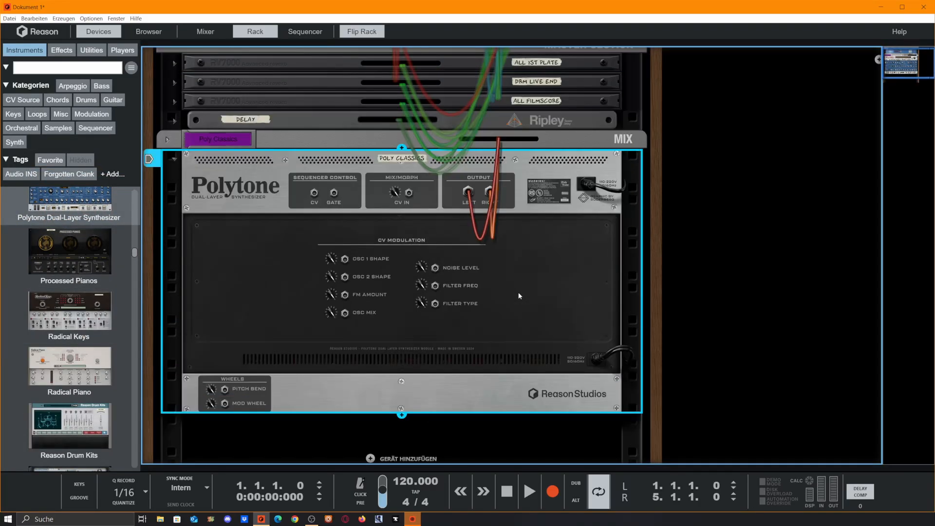
{"action": "key", "text": "Tab"}
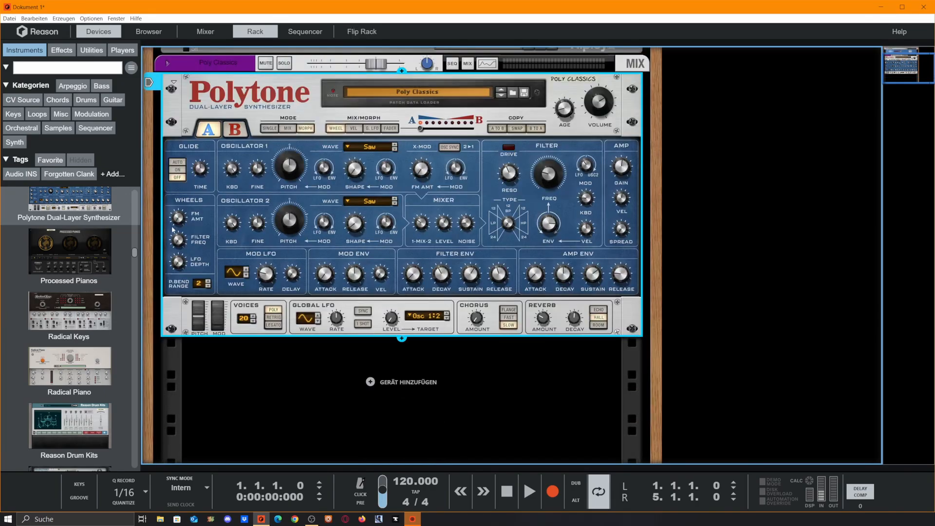
Find the RV7000 MkII Reverb among the effects and add it directly below the Polytone.
{"action": "left_click", "coordinate": [56, 50]}
{"action": "scroll", "coordinate": [55, 353], "scroll_direction": "down", "scroll_amount": 10}
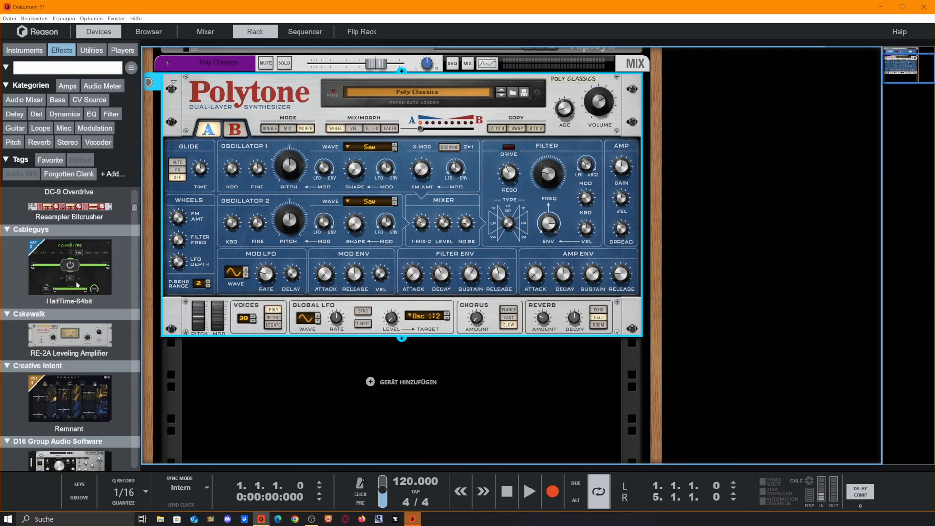
{"action": "scroll", "coordinate": [55, 352], "scroll_direction": "down", "scroll_amount": 15}
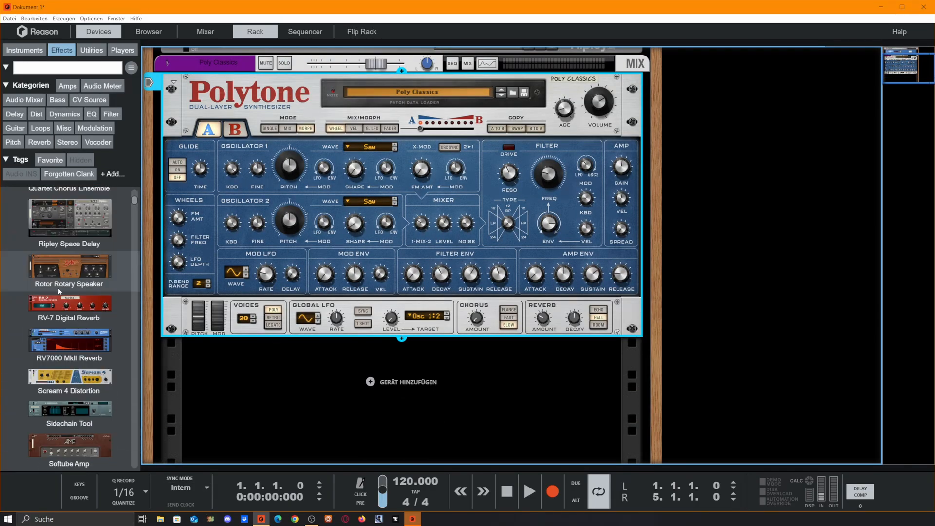
{"action": "left_click_drag", "start_coordinate": [44, 382], "coordinate": [447, 364]}
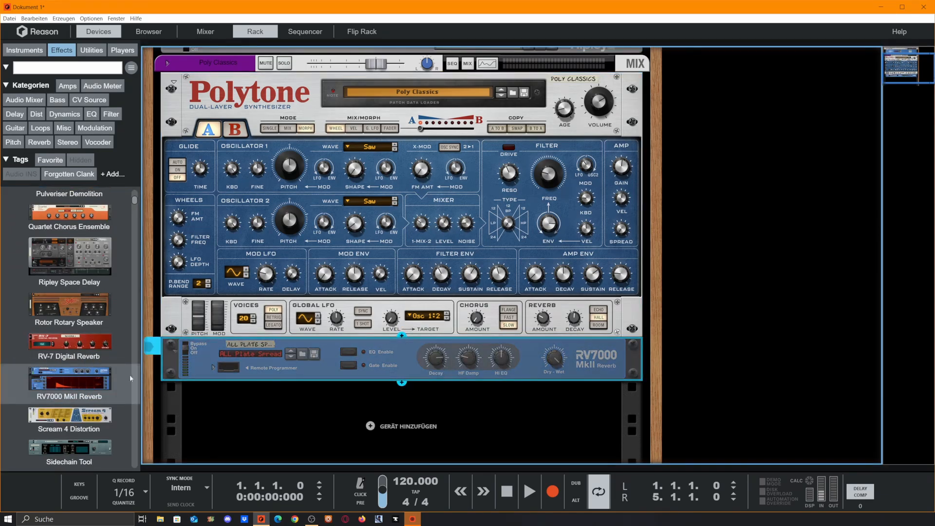
Add a Quartet Chorus Ensemble below the RV7000, and insert an MClass Compressor between the Polytone and the RV7000.
{"action": "scroll", "coordinate": [61, 275], "scroll_direction": "up", "scroll_amount": 3}
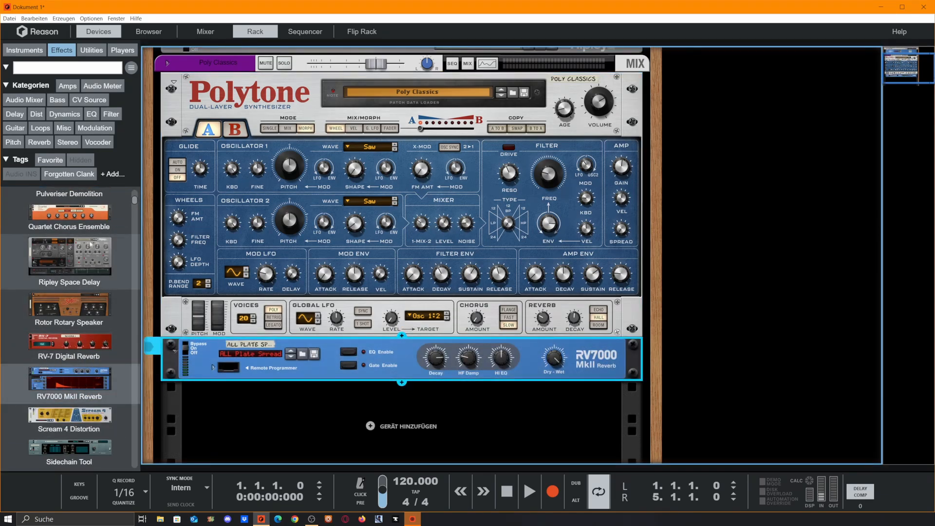
{"action": "left_click_drag", "start_coordinate": [69, 331], "coordinate": [403, 387]}
{"action": "scroll", "coordinate": [49, 292], "scroll_direction": "up", "scroll_amount": 5}
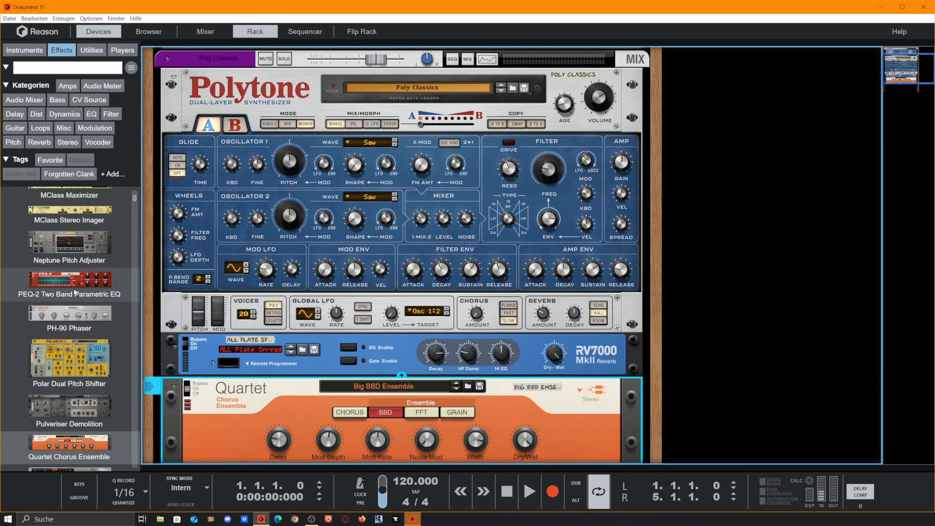
{"action": "left_click_drag", "start_coordinate": [69, 246], "coordinate": [400, 341]}
Patch the Quartet's Mod Depth CV input to M COMP 1's Gain Reduction CV output on the back of the rack.
{"action": "key", "text": "Tab"}
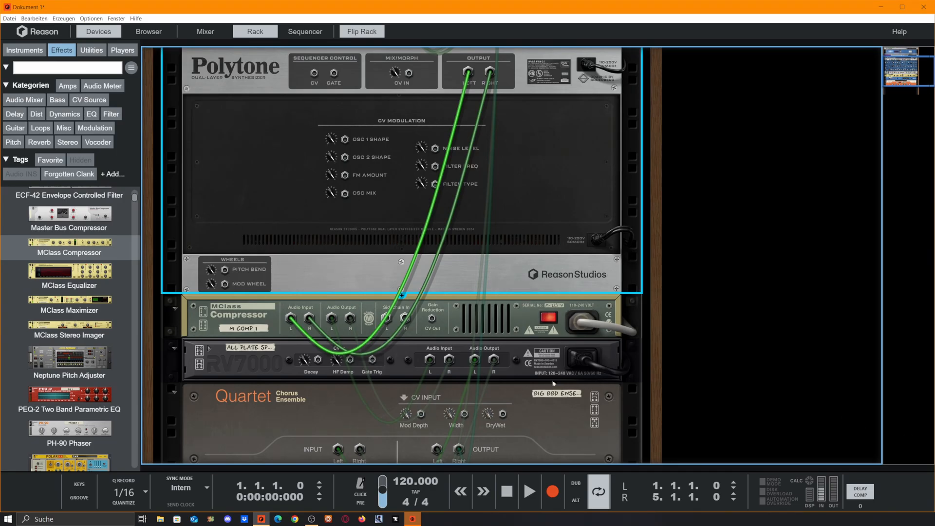
{"action": "scroll", "coordinate": [400, 370], "scroll_direction": "down", "scroll_amount": 1}
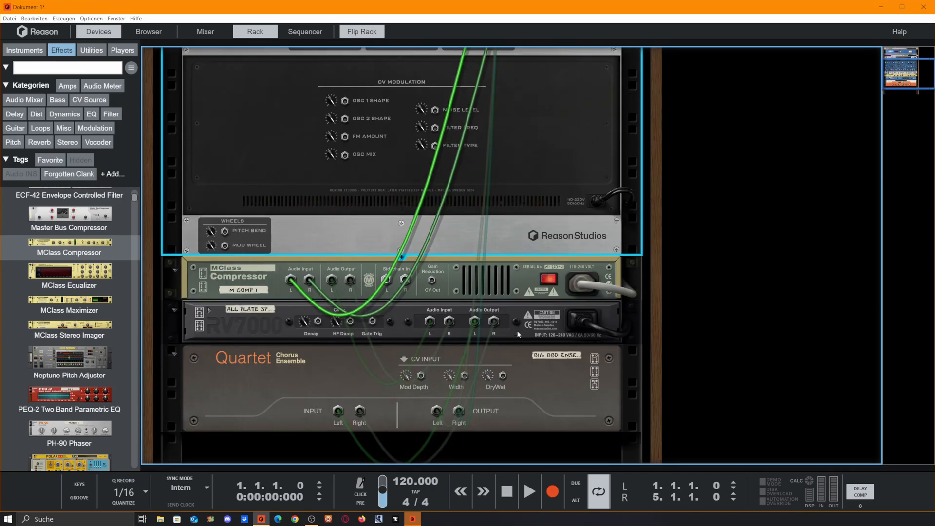
{"action": "left_click_drag", "start_coordinate": [421, 380], "coordinate": [434, 281]}
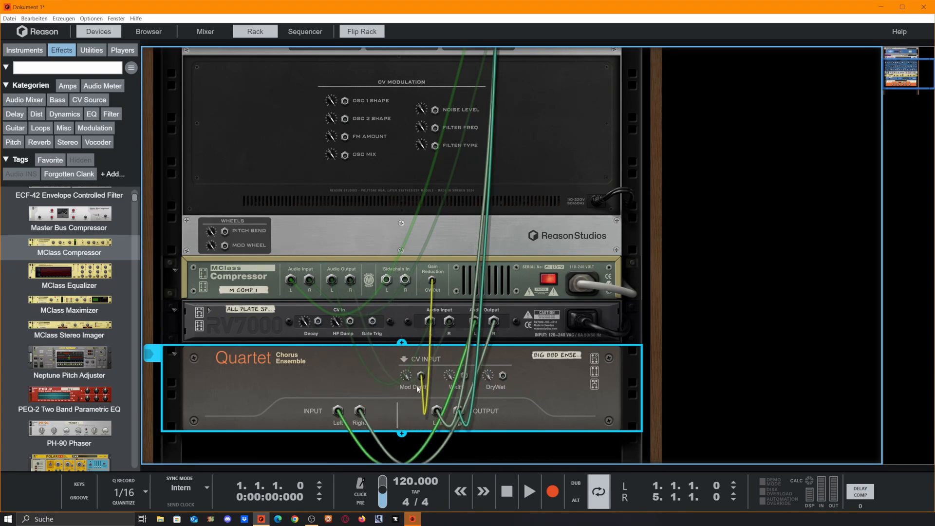
Select the Polytone, MClass Compressor, RV7000 and Quartet together, and combine them into a Combinator.
{"action": "scroll", "coordinate": [570, 269], "scroll_direction": "up", "scroll_amount": 3}
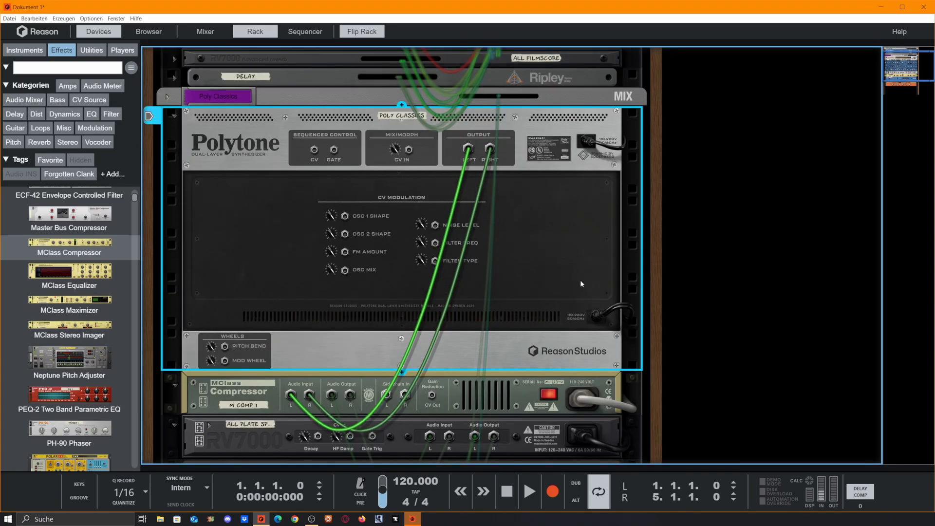
{"action": "scroll", "coordinate": [585, 280], "scroll_direction": "down", "scroll_amount": 2}
{"action": "scroll", "coordinate": [581, 260], "scroll_direction": "up", "scroll_amount": 2}
{"action": "scroll", "coordinate": [565, 244], "scroll_direction": "down", "scroll_amount": 4}
{"action": "left_click", "coordinate": [589, 430], "text": "shift"}
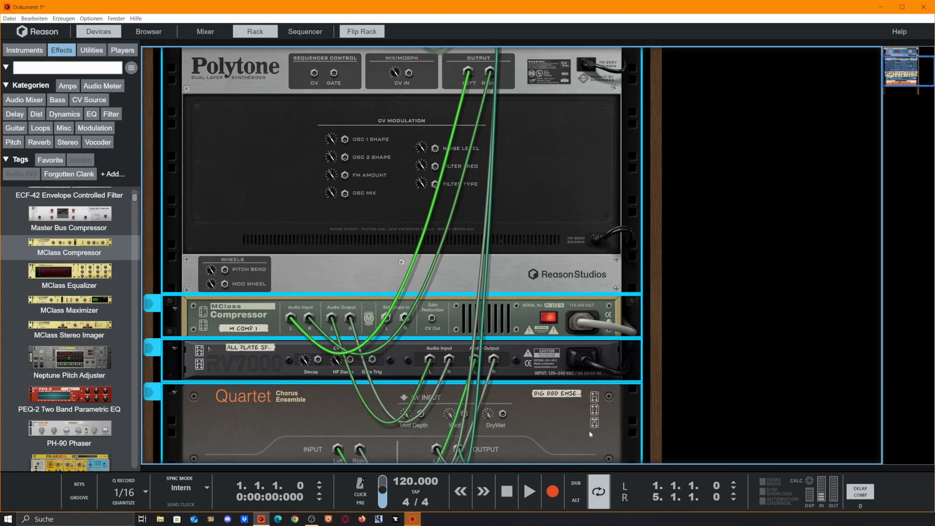
{"action": "scroll", "coordinate": [561, 419], "scroll_direction": "down", "scroll_amount": 1}
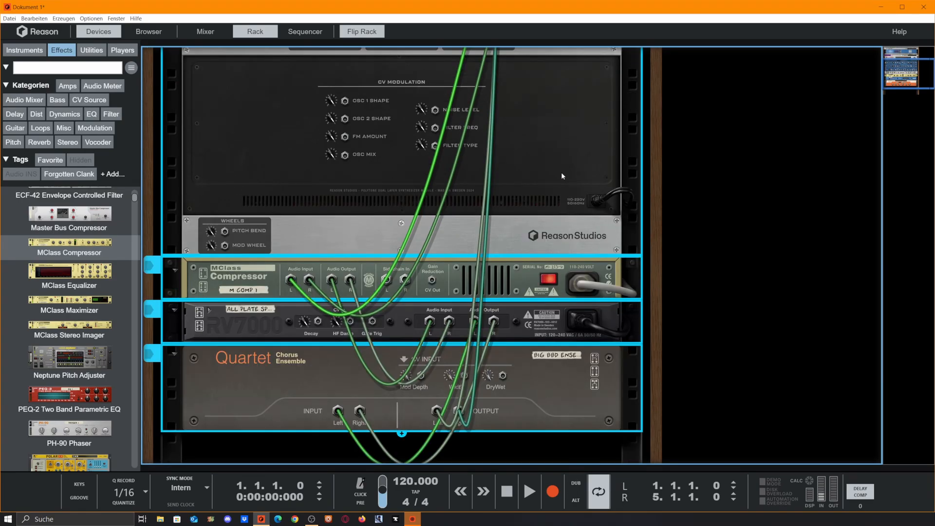
{"action": "left_click", "coordinate": [569, 205]}
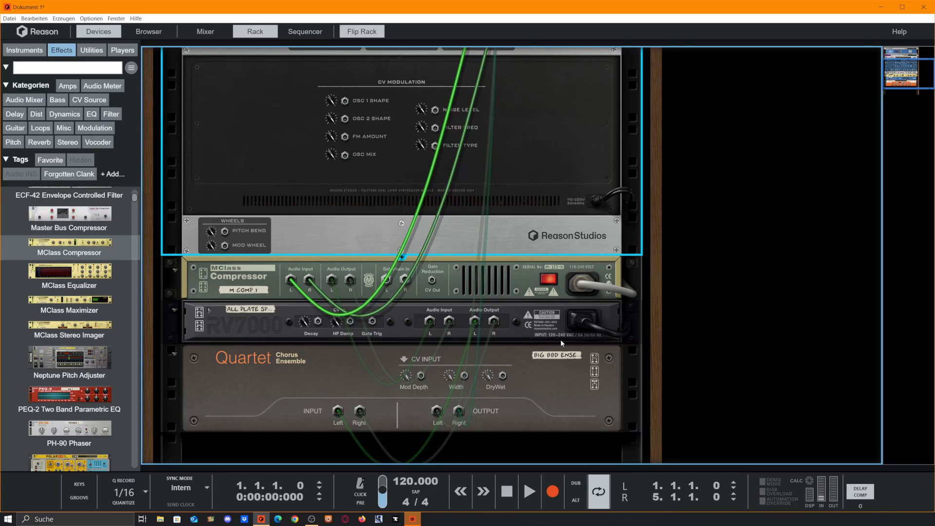
{"action": "left_click", "coordinate": [580, 388], "text": "shift"}
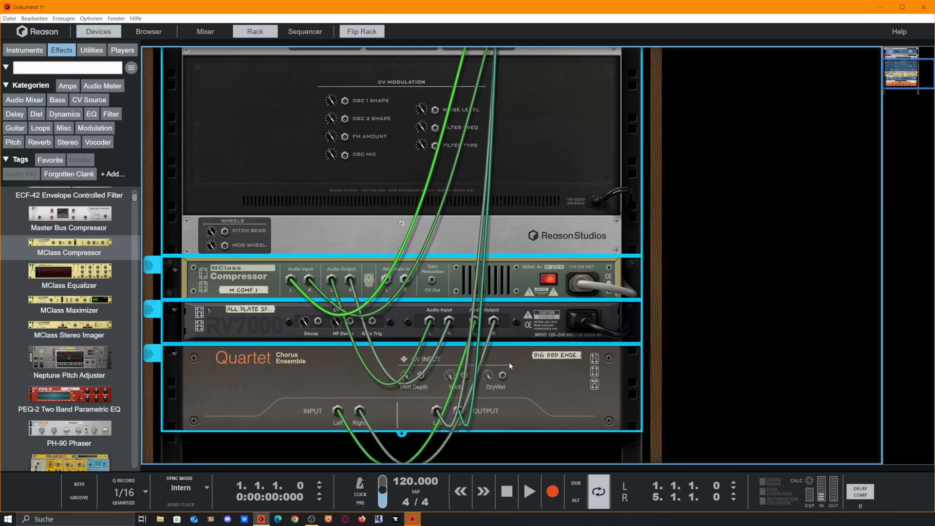
{"action": "right_click", "coordinate": [528, 372]}
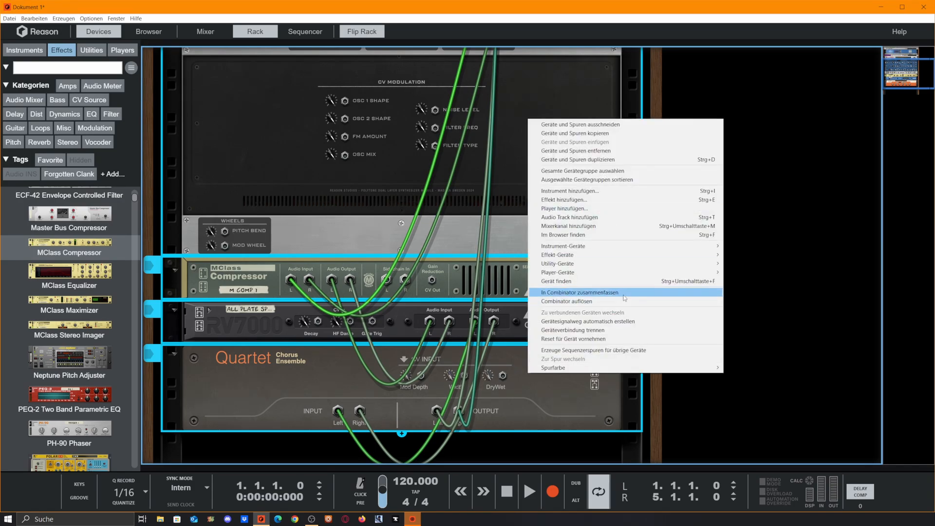
{"action": "left_click", "coordinate": [574, 293]}
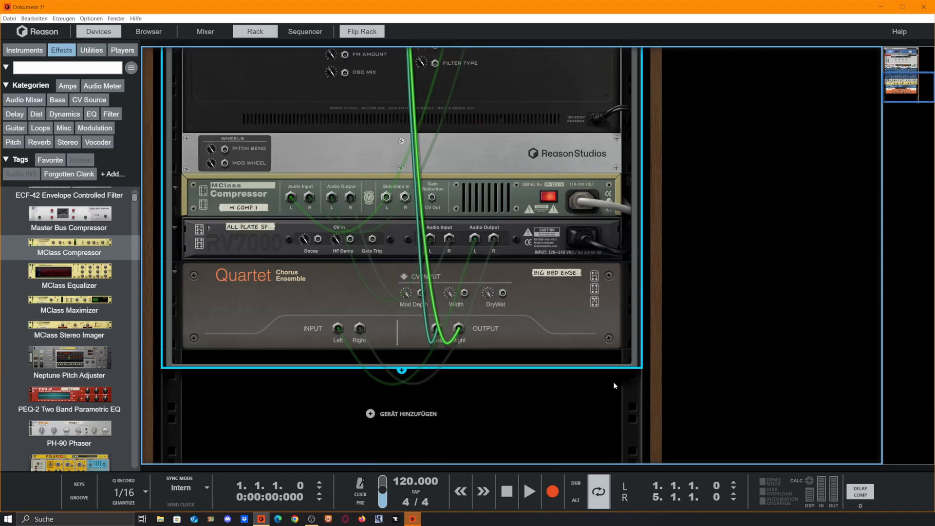
Unfold the Combinator's internal mixer on the rear, and open the Combinator's Editor section to expose its Source CV inputs.
{"action": "scroll", "coordinate": [585, 369], "scroll_direction": "up", "scroll_amount": 6}
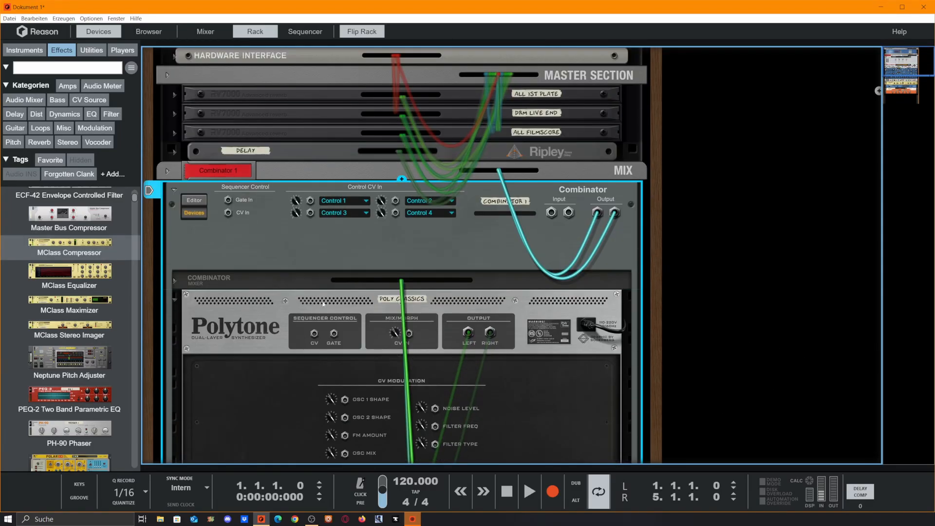
{"action": "left_click", "coordinate": [175, 282]}
{"action": "scroll", "coordinate": [194, 219], "scroll_direction": "down", "scroll_amount": 2}
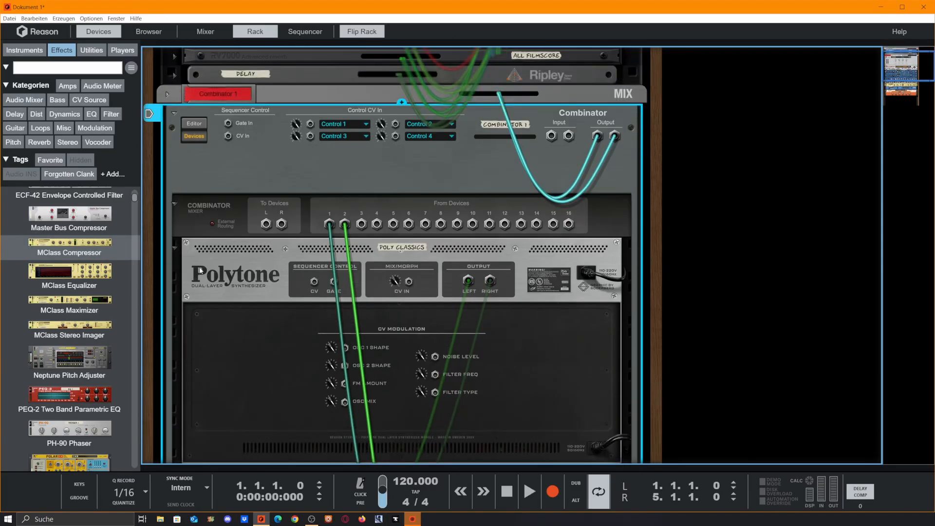
{"action": "left_click", "coordinate": [194, 125]}
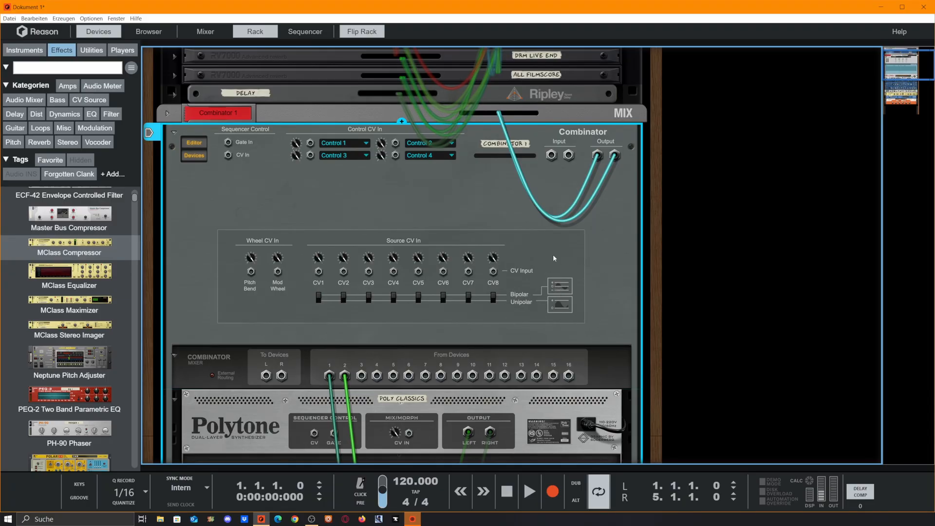
Patch the Combinator's Source CV1 input to M COMP 1's Gain Reduction CV output.
{"action": "scroll", "coordinate": [381, 261], "scroll_direction": "down", "scroll_amount": 2}
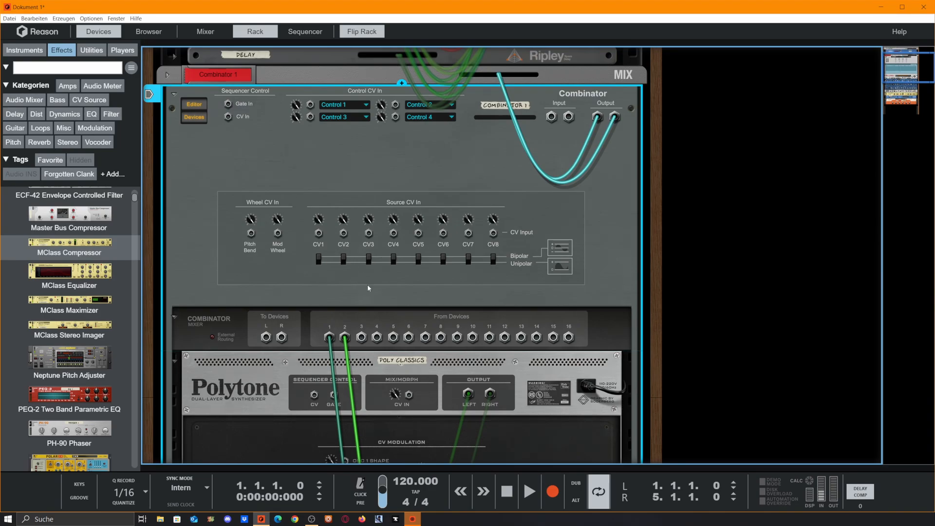
{"action": "left_click_drag", "start_coordinate": [320, 237], "coordinate": [432, 336]}
{"action": "scroll", "coordinate": [354, 350], "scroll_direction": "up", "scroll_amount": 2}
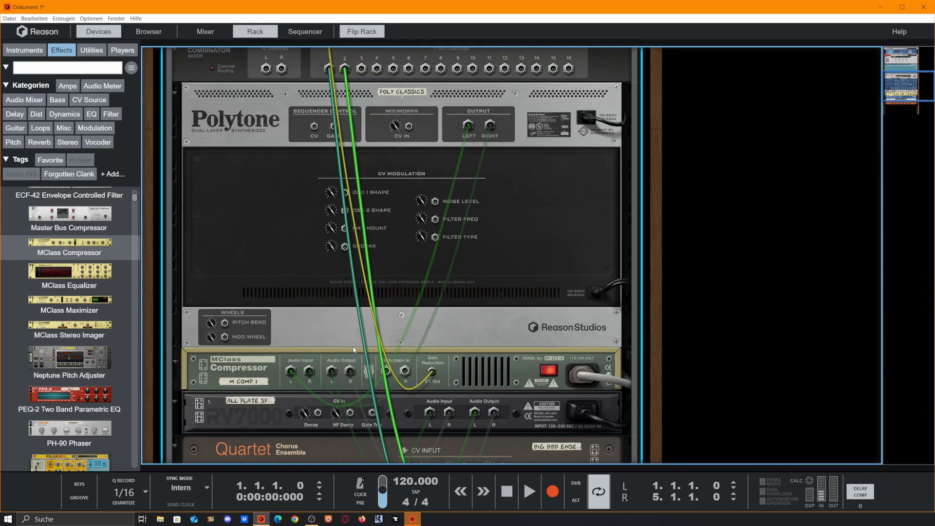
{"action": "scroll", "coordinate": [351, 225], "scroll_direction": "up", "scroll_amount": 10}
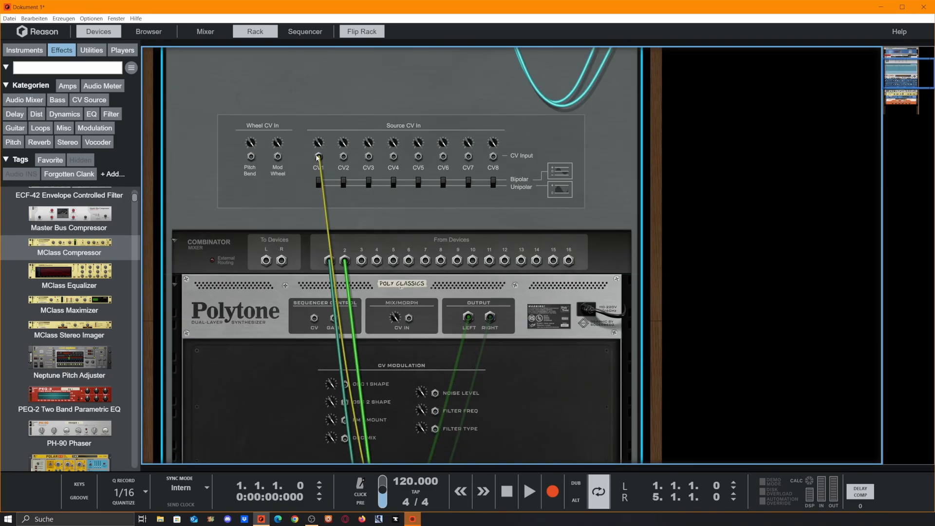
In the Combinator Editor, map source CV In 1 to the Effektanteil target under Master for ALL Plate Spread (RV7000).
{"action": "key", "text": "Tab"}
{"action": "scroll", "coordinate": [314, 323], "scroll_direction": "up", "scroll_amount": 6}
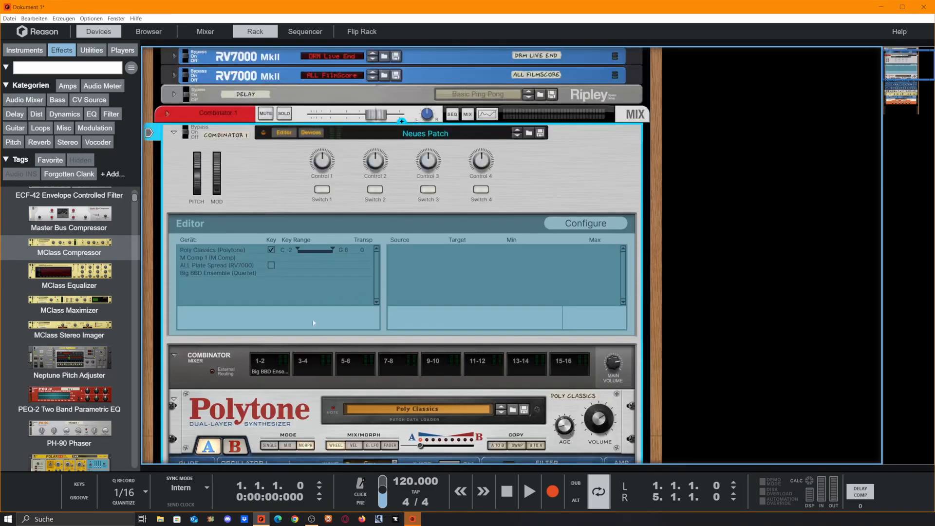
{"action": "left_click", "coordinate": [210, 266]}
{"action": "left_click", "coordinate": [411, 250]}
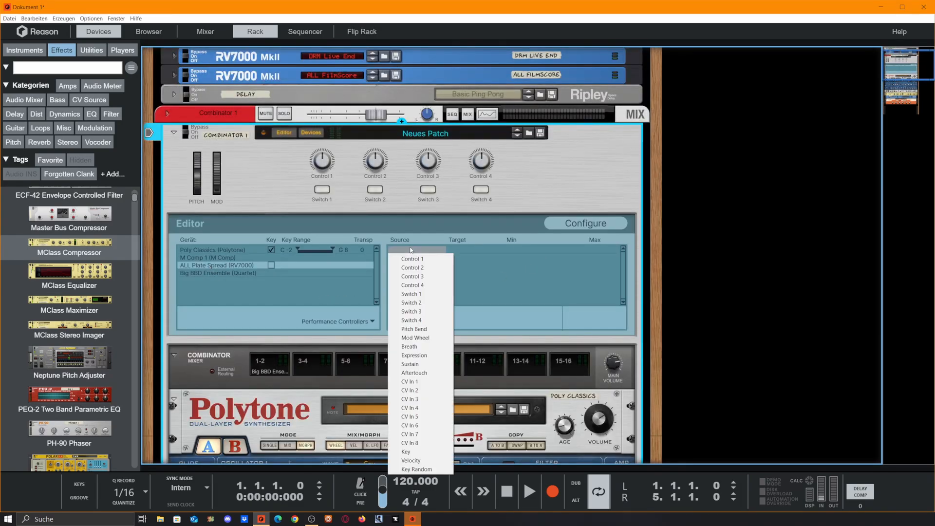
{"action": "left_click", "coordinate": [431, 382]}
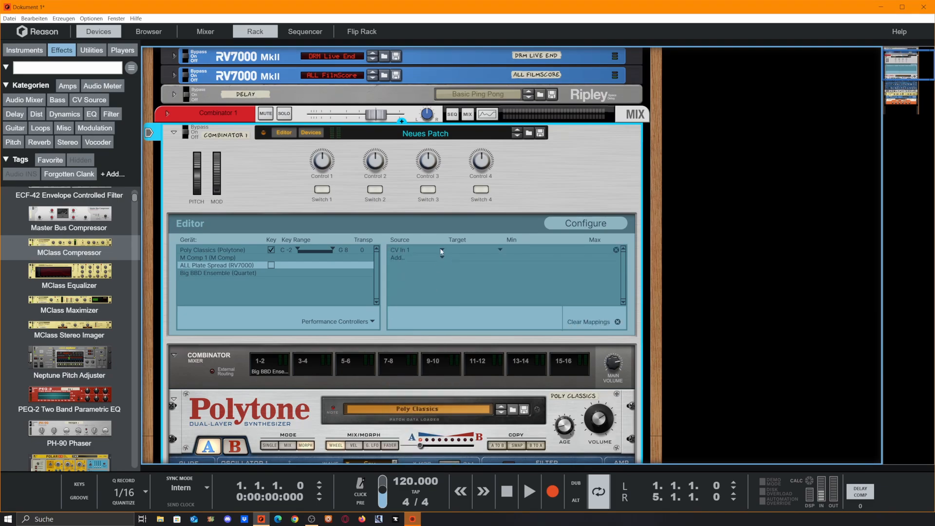
{"action": "left_click", "coordinate": [481, 251]}
{"action": "left_click", "coordinate": [499, 251]}
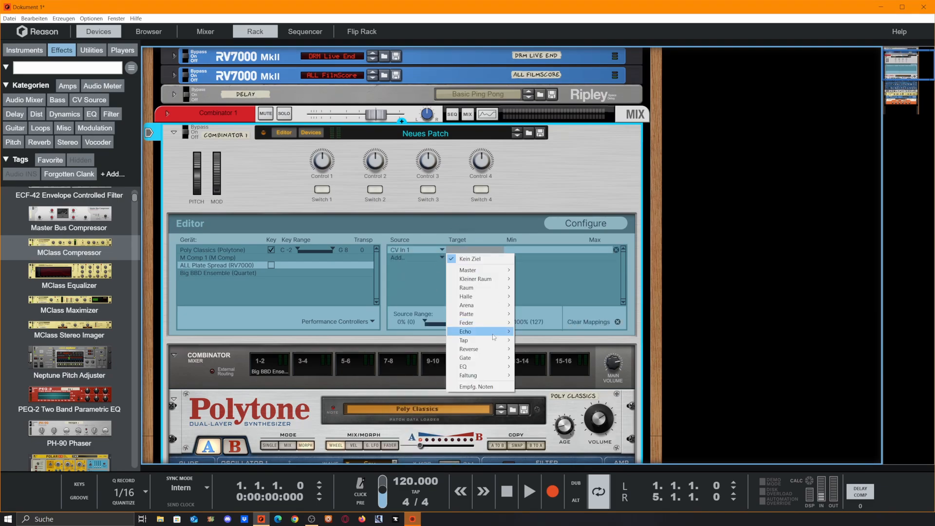
{"action": "mouse_move", "coordinate": [502, 272]}
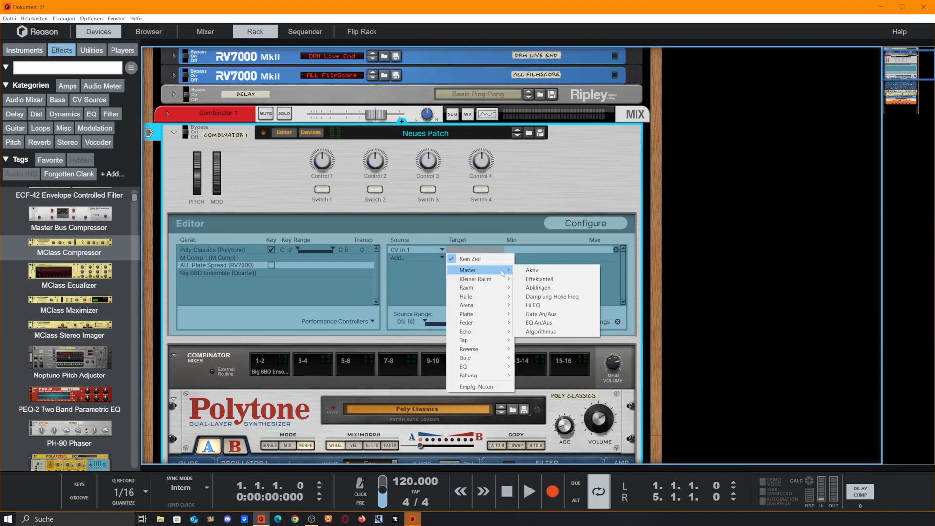
{"action": "left_click", "coordinate": [566, 282]}
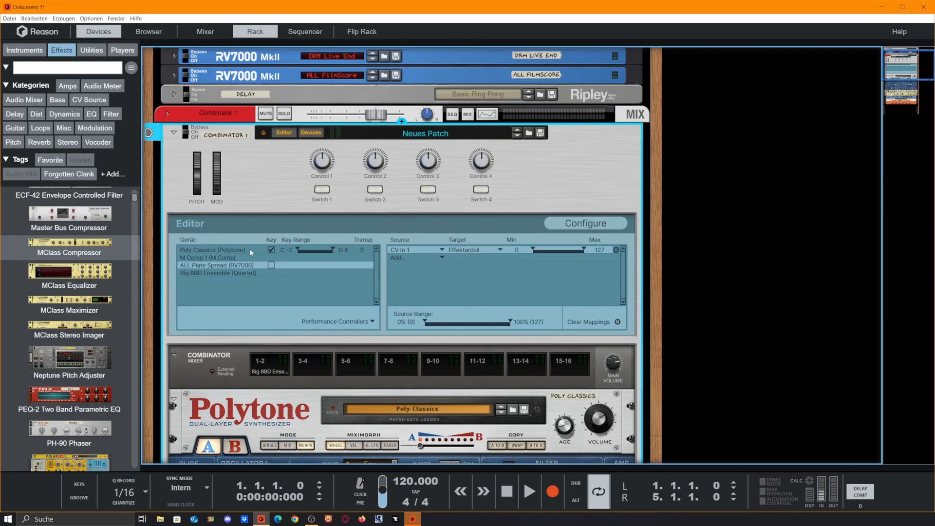
Unfold the Remote Programmer of the ALL Plate Spread RV7000 on the rear of the rack and return to the front.
{"action": "scroll", "coordinate": [251, 252], "scroll_direction": "down", "scroll_amount": 10}
{"action": "key", "text": "Tab"}
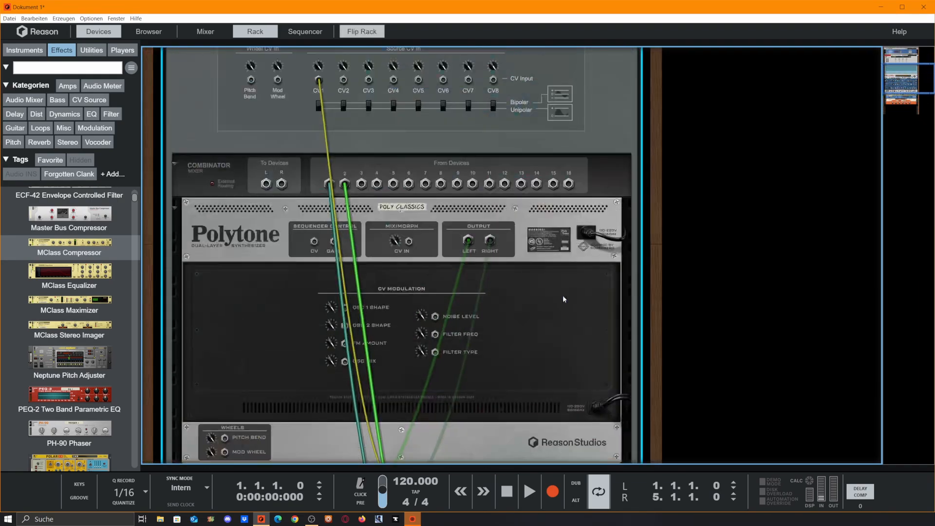
{"action": "key", "text": "Tab"}
{"action": "scroll", "coordinate": [447, 203], "scroll_direction": "up", "scroll_amount": 6}
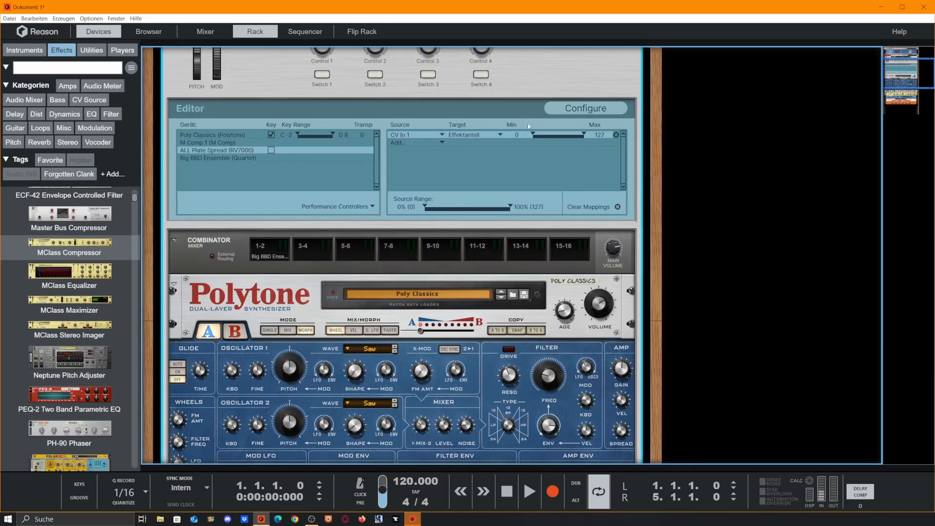
{"action": "key", "text": "Tab"}
{"action": "scroll", "coordinate": [454, 372], "scroll_direction": "down", "scroll_amount": 3}
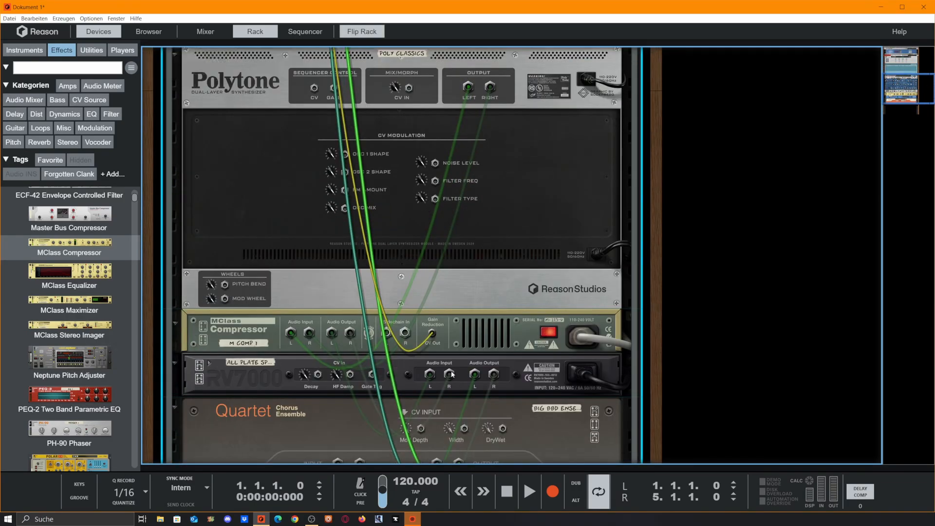
{"action": "left_click", "coordinate": [517, 300]}
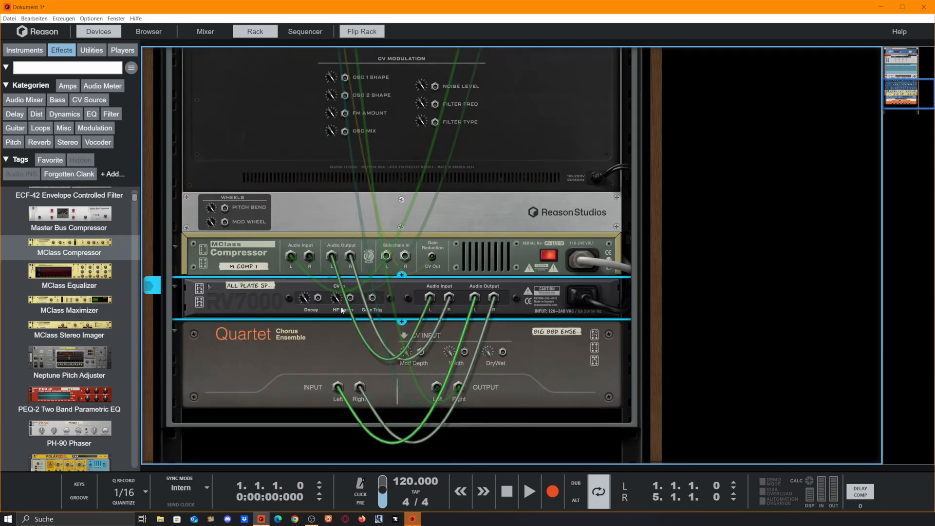
{"action": "left_click", "coordinate": [211, 286]}
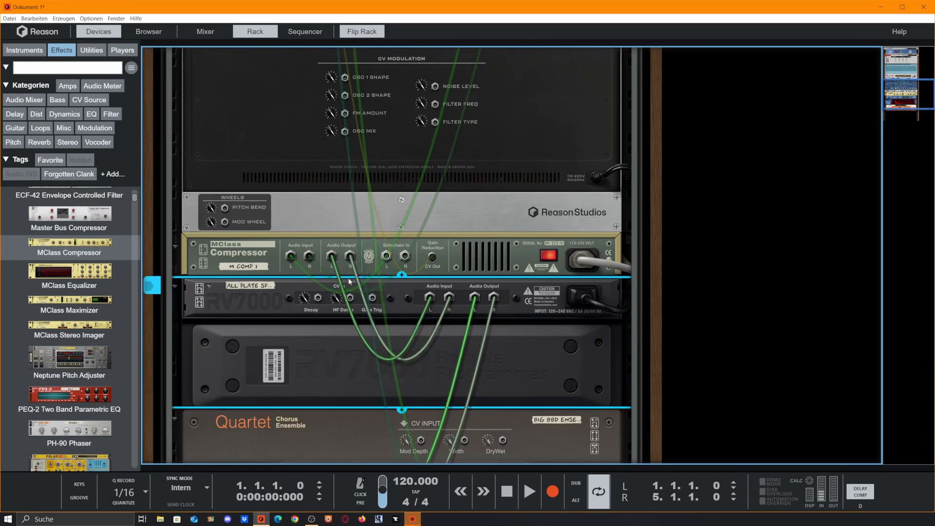
{"action": "key", "text": "Tab"}
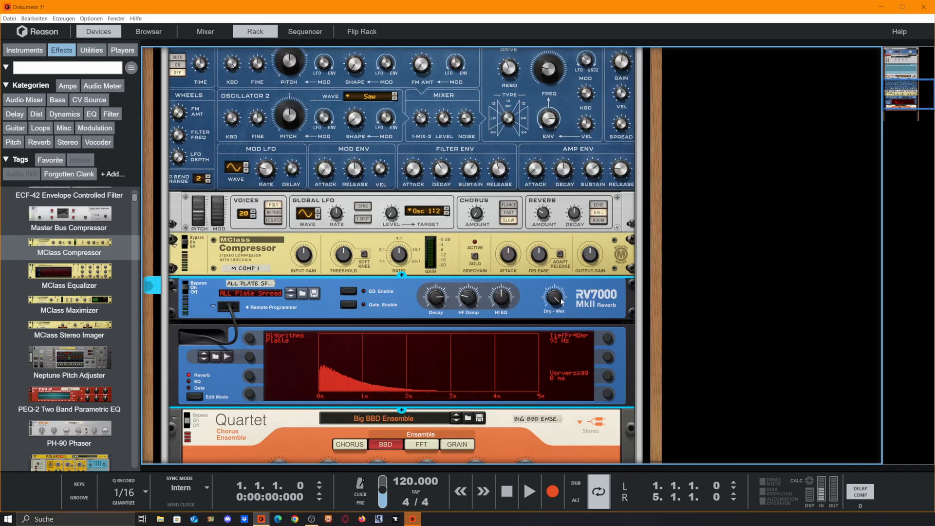
Limit the RV7000's CV In 1 to Effektanteil mapping in the Combinator Editor to Min 44 and Max 97.
{"action": "key", "text": "Tab"}
{"action": "scroll", "coordinate": [511, 293], "scroll_direction": "up", "scroll_amount": 10}
{"action": "key", "text": "Tab"}
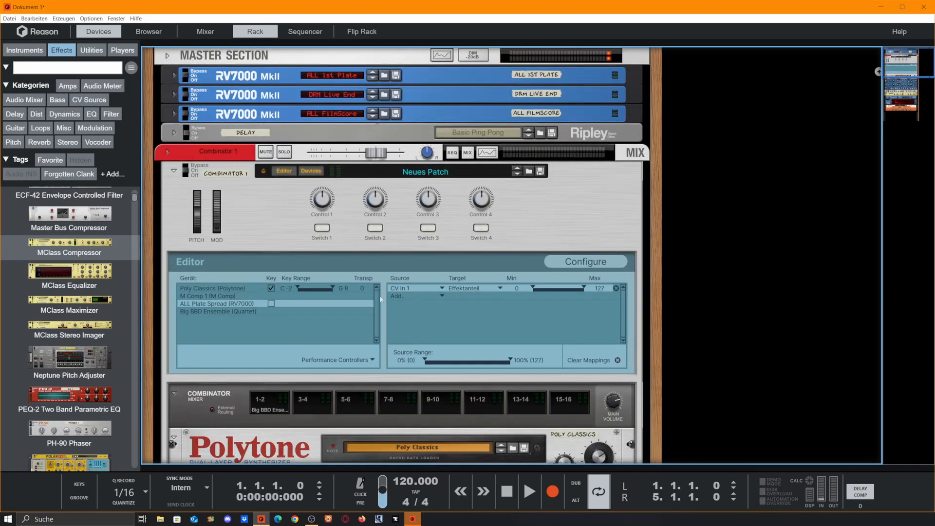
{"action": "scroll", "coordinate": [434, 284], "scroll_direction": "down", "scroll_amount": 3}
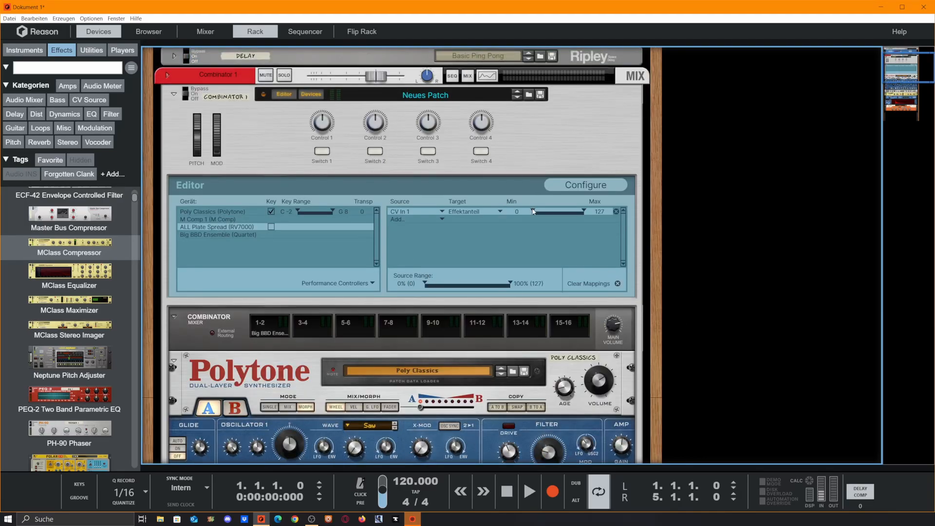
{"action": "left_click_drag", "start_coordinate": [534, 211], "coordinate": [571, 215]}
{"action": "scroll", "coordinate": [643, 310], "scroll_direction": "down", "scroll_amount": 3}
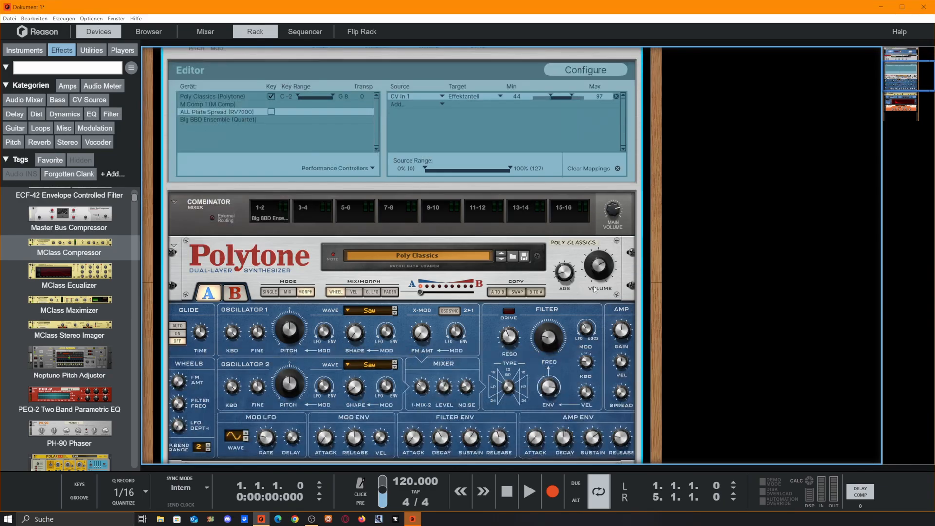
Turn M COMP 1's Input Gain up, lower its Threshold, Attack and Release to minimum, and adjust the Ratio.
{"action": "scroll", "coordinate": [540, 128], "scroll_direction": "down", "scroll_amount": 6}
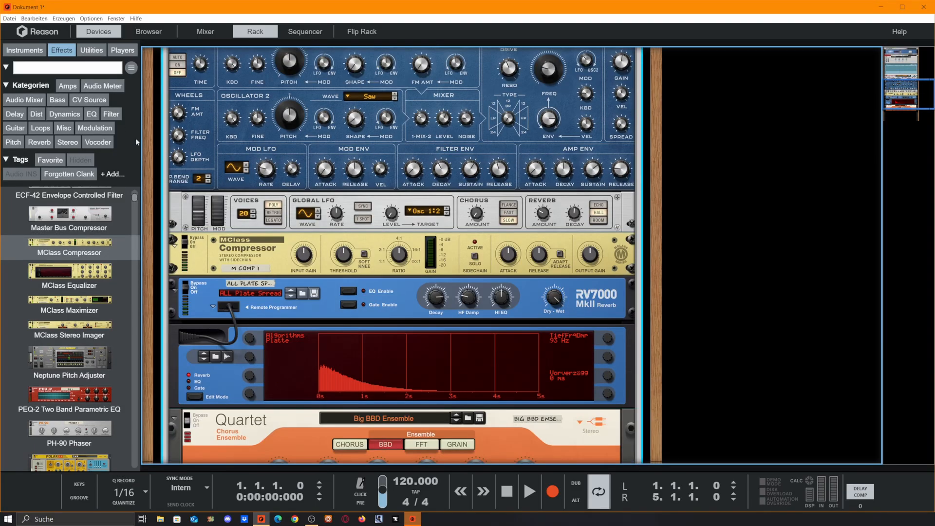
{"action": "scroll", "coordinate": [238, 144], "scroll_direction": "up", "scroll_amount": 9}
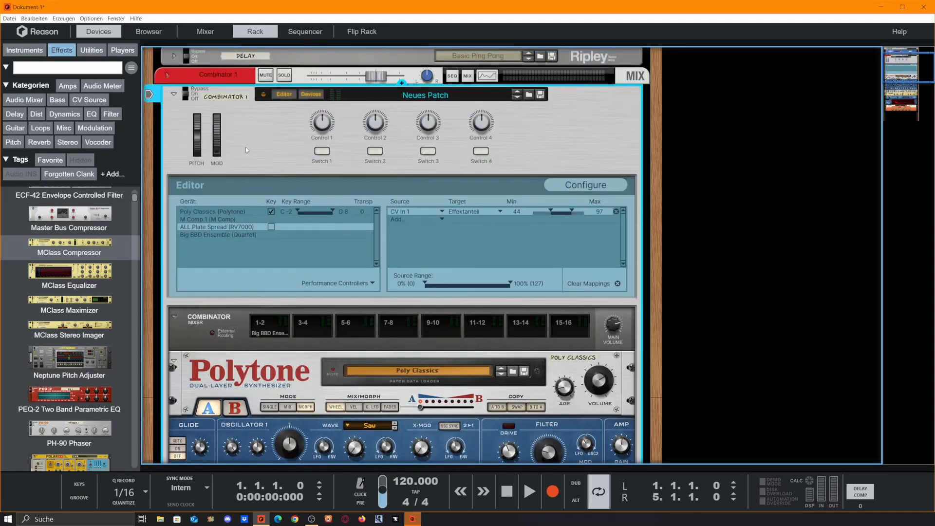
{"action": "scroll", "coordinate": [236, 144], "scroll_direction": "down", "scroll_amount": 9}
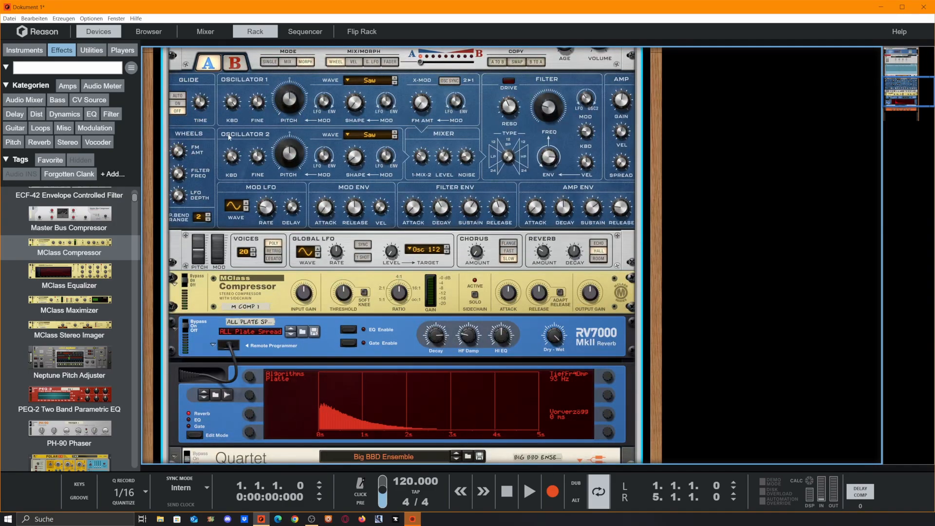
{"action": "scroll", "coordinate": [235, 144], "scroll_direction": "down", "scroll_amount": 5}
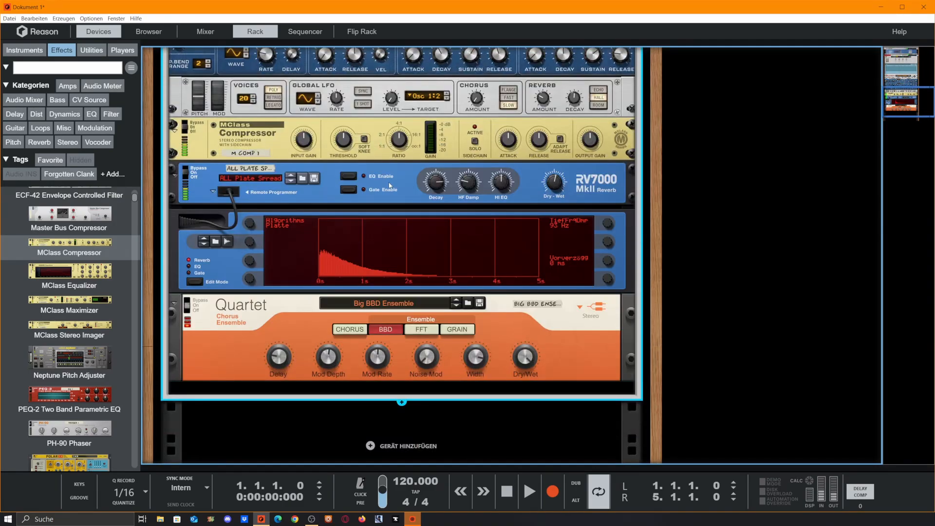
{"action": "left_click", "coordinate": [344, 142]}
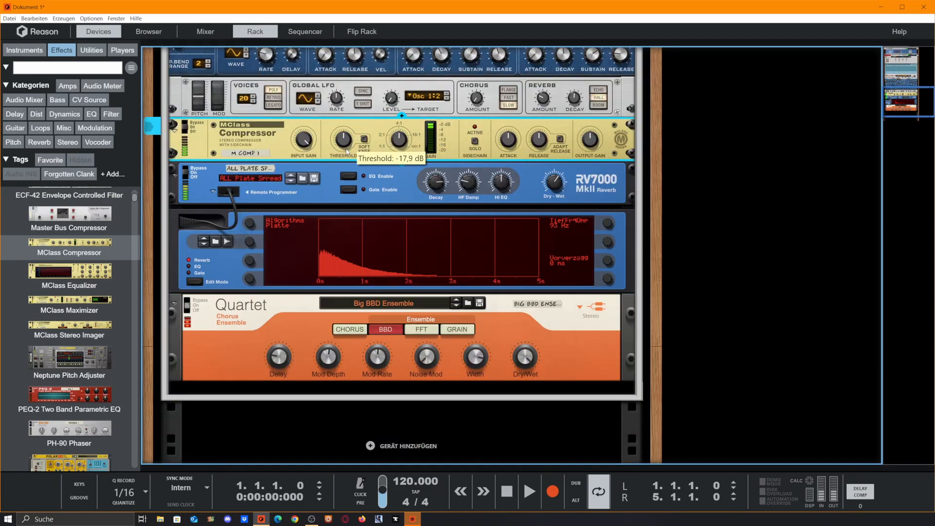
{"action": "left_click_drag", "start_coordinate": [400, 140], "coordinate": [406, 170]}
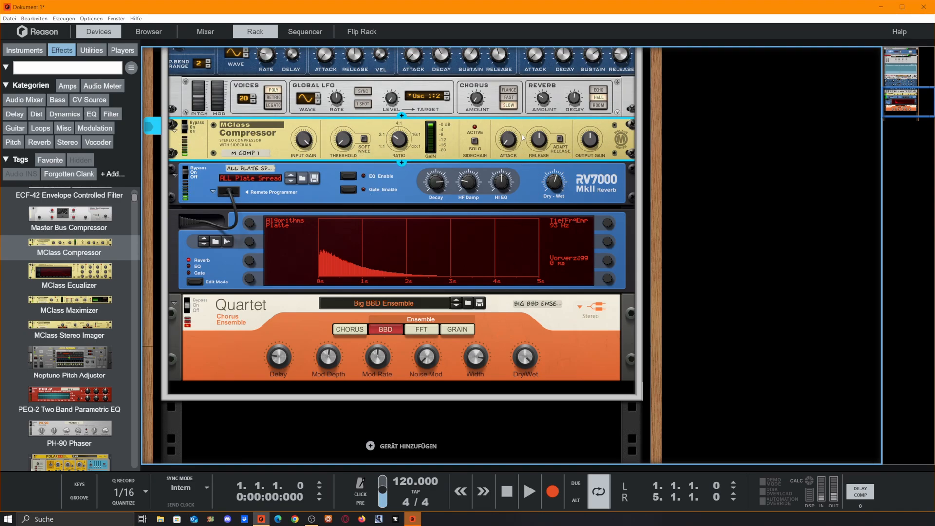
{"action": "left_click_drag", "start_coordinate": [528, 148], "coordinate": [536, 204]}
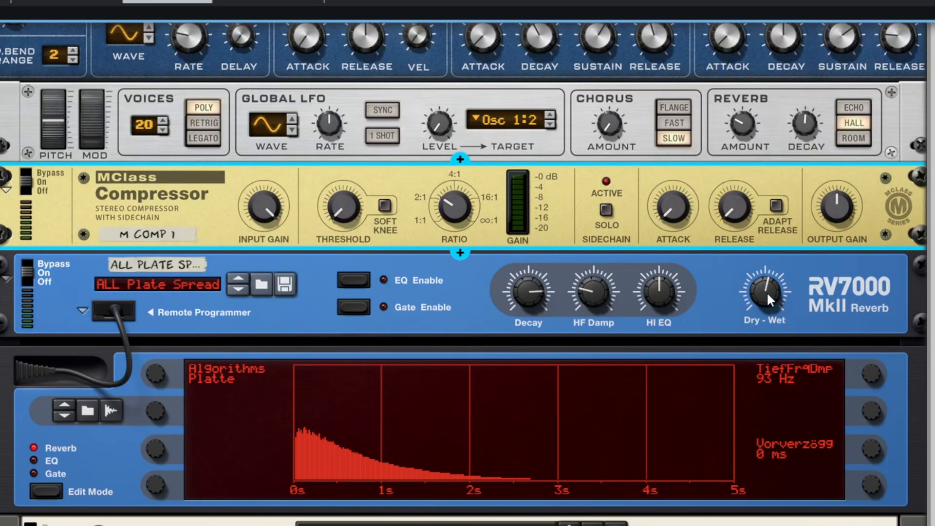
Examine how the RV7000's Dry-Wet amount follows the compressor's gain reduction, and inspect the CV1 cable on the Combinator's rear.
{"action": "scroll", "coordinate": [767, 292], "scroll_direction": "up", "scroll_amount": 4}
{"action": "scroll", "coordinate": [767, 293], "scroll_direction": "down", "scroll_amount": 4}
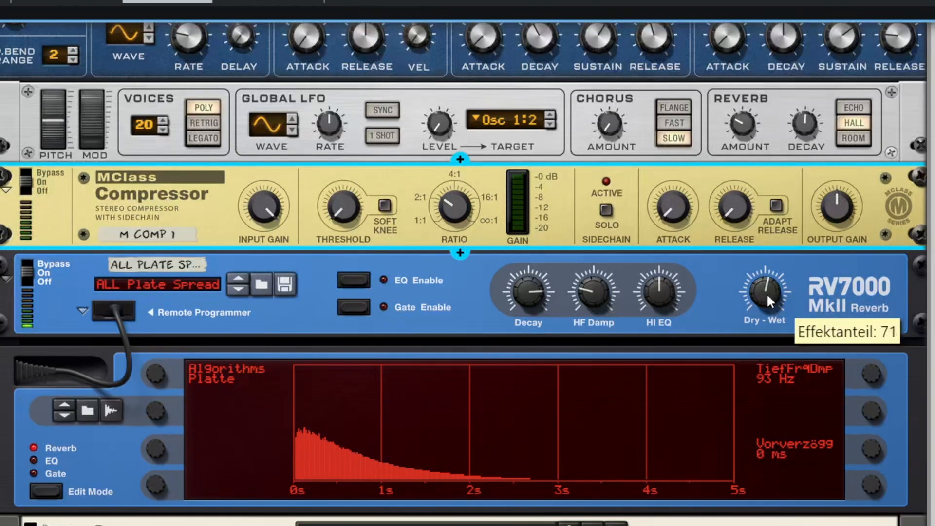
{"action": "scroll", "coordinate": [766, 294], "scroll_direction": "up", "scroll_amount": 4}
{"action": "scroll", "coordinate": [766, 294], "scroll_direction": "down", "scroll_amount": 4}
{"action": "scroll", "coordinate": [767, 293], "scroll_direction": "up", "scroll_amount": 3}
{"action": "scroll", "coordinate": [767, 294], "scroll_direction": "down", "scroll_amount": 4}
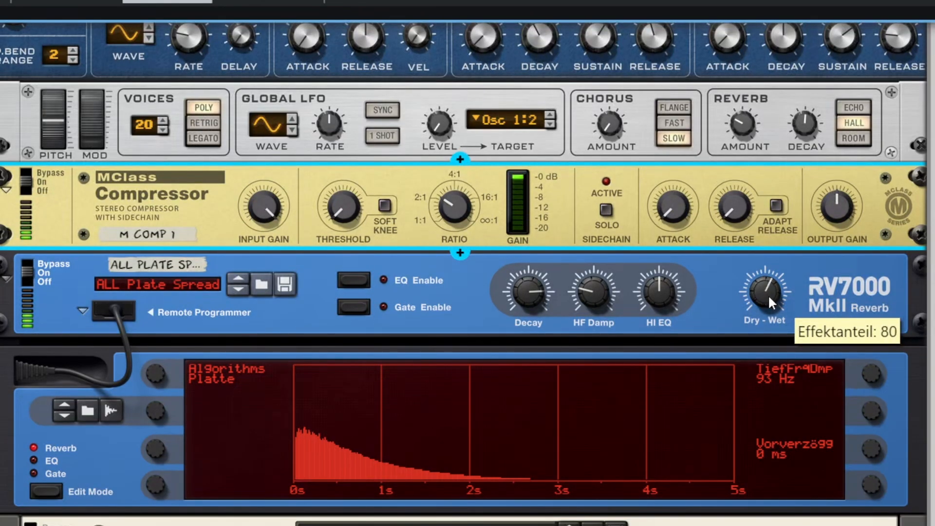
{"action": "scroll", "coordinate": [769, 298], "scroll_direction": "up", "scroll_amount": 4}
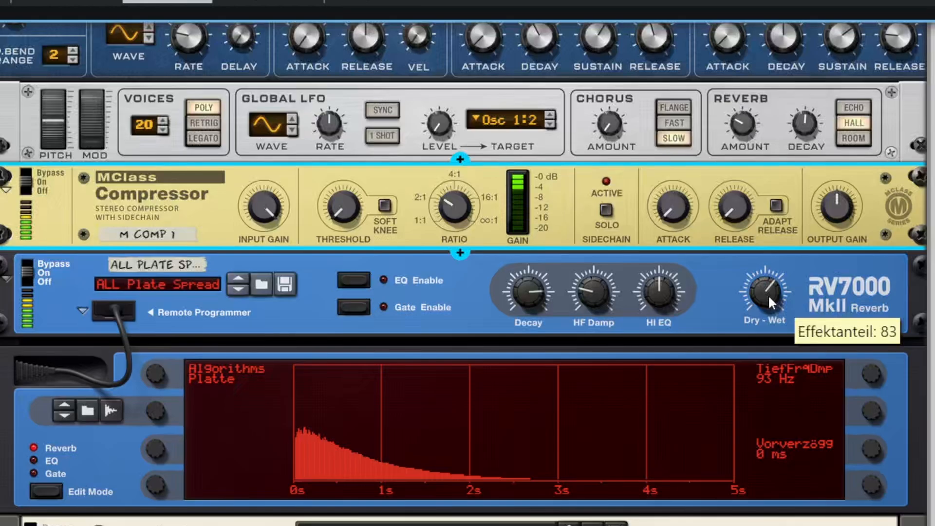
{"action": "scroll", "coordinate": [768, 295], "scroll_direction": "down", "scroll_amount": 4}
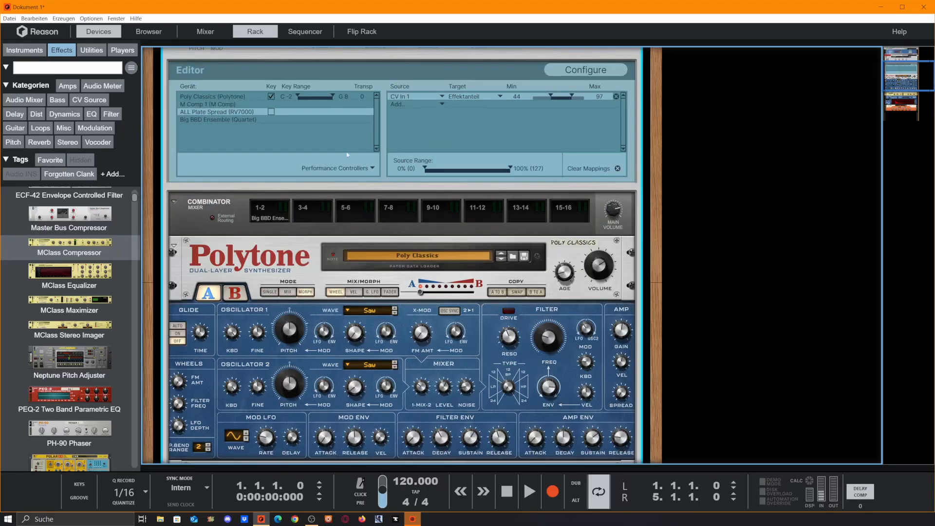
{"action": "key", "text": "Tab"}
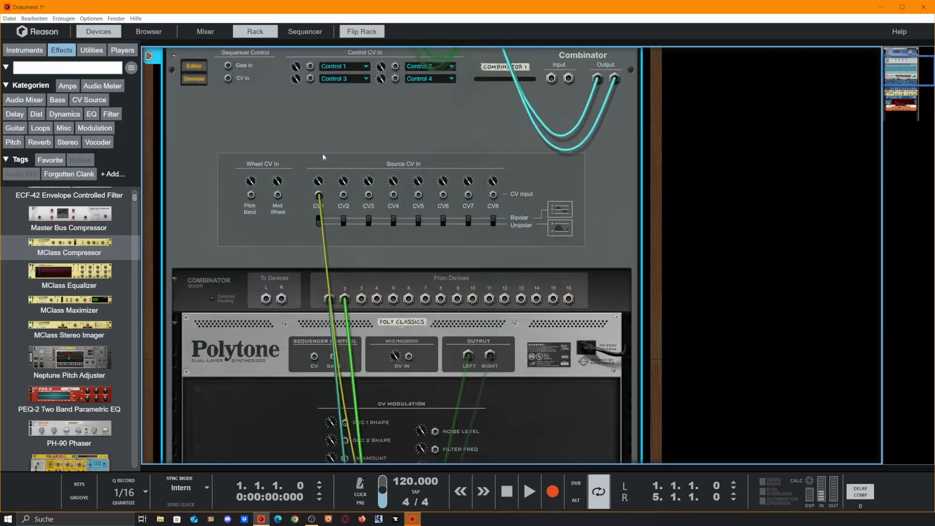
{"action": "key", "text": "Tab"}
{"action": "scroll", "coordinate": [571, 295], "scroll_direction": "down", "scroll_amount": 5}
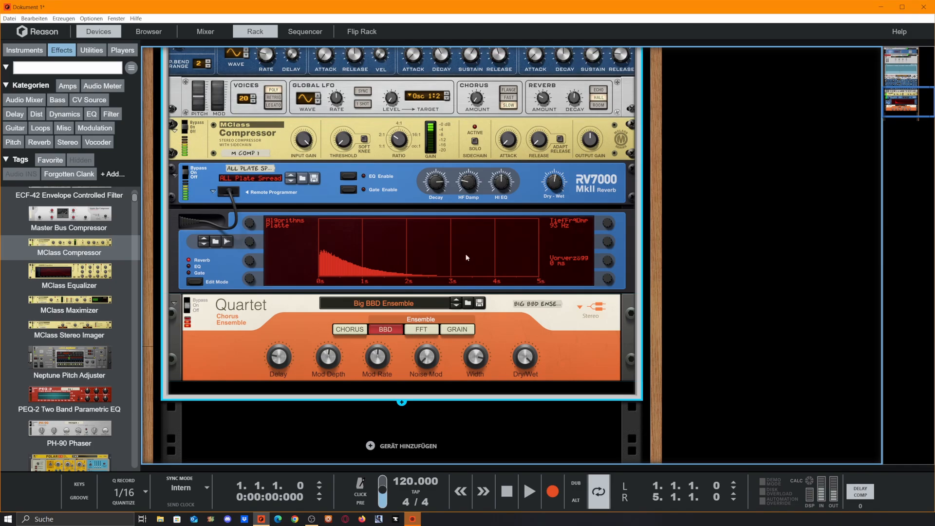
Adjust the Ratio of M COMP 1 and check the RV7000's Dry-Wet response.
{"action": "left_click", "coordinate": [360, 139]}
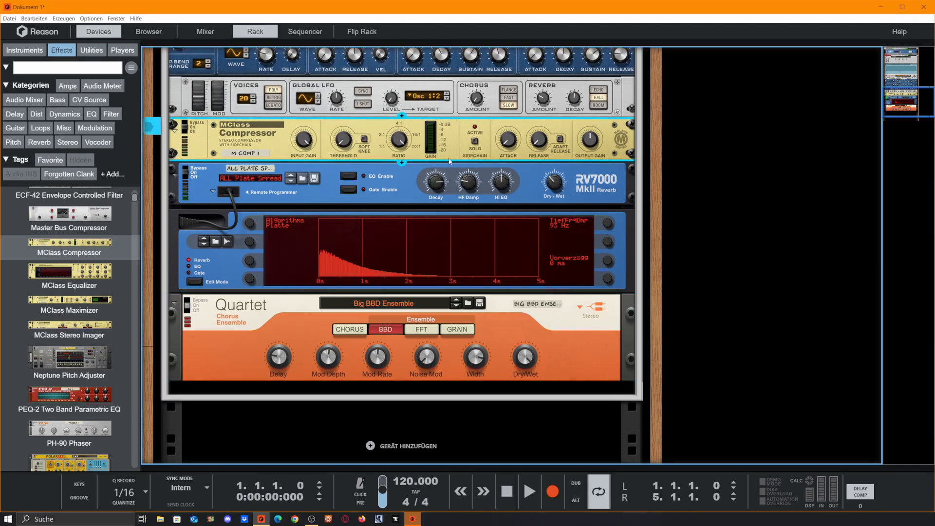
{"action": "left_click_drag", "start_coordinate": [405, 143], "coordinate": [406, 173]}
{"action": "mouse_move", "coordinate": [561, 185]}
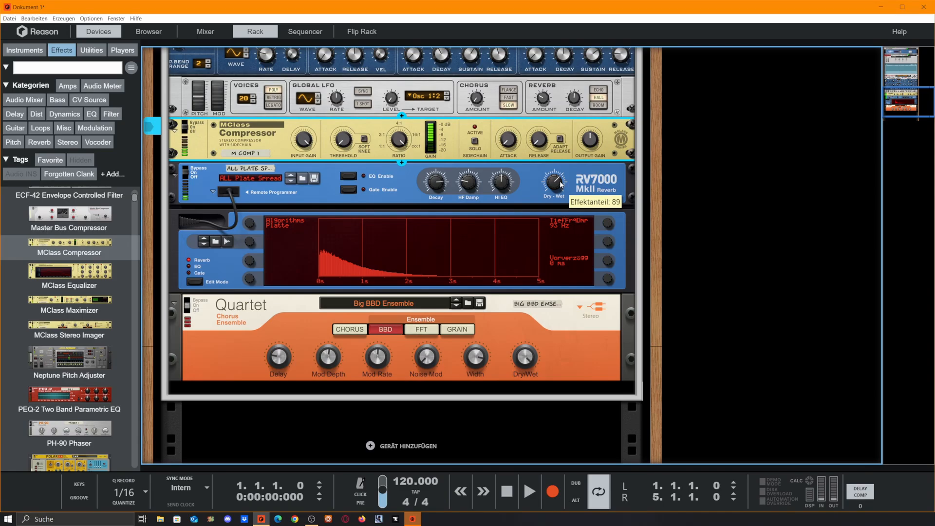
Invert the Effektanteil mapping range with Min 103 and Max 35, and check how the RV7000's Dry-Wet amount responds.
{"action": "scroll", "coordinate": [551, 190], "scroll_direction": "up", "scroll_amount": 3}
{"action": "scroll", "coordinate": [551, 190], "scroll_direction": "up", "scroll_amount": 8}
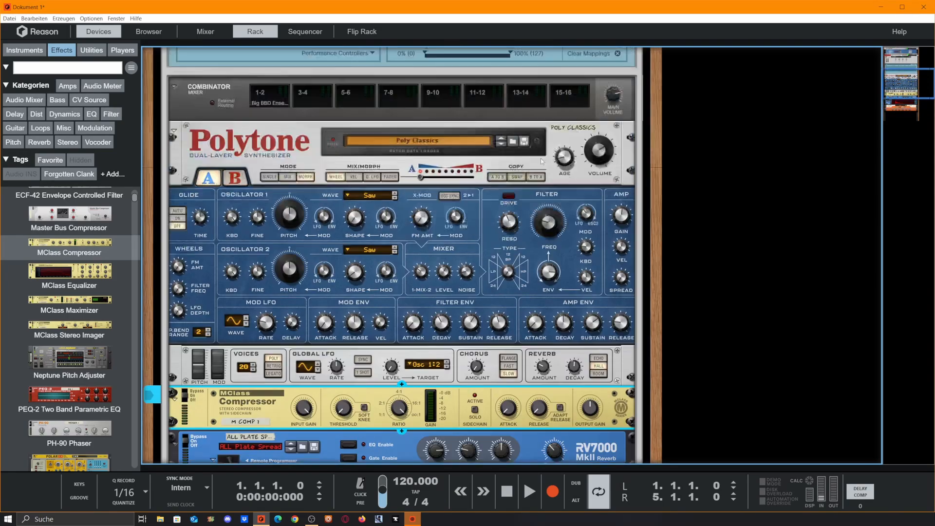
{"action": "mouse_move", "coordinate": [551, 174]}
{"action": "left_mouse_down"}
{"action": "mouse_move", "coordinate": [580, 175]}
{"action": "mouse_move", "coordinate": [550, 175]}
{"action": "mouse_move", "coordinate": [561, 179]}
{"action": "left_mouse_up"}
{"action": "scroll", "coordinate": [563, 178], "scroll_direction": "down", "scroll_amount": 8}
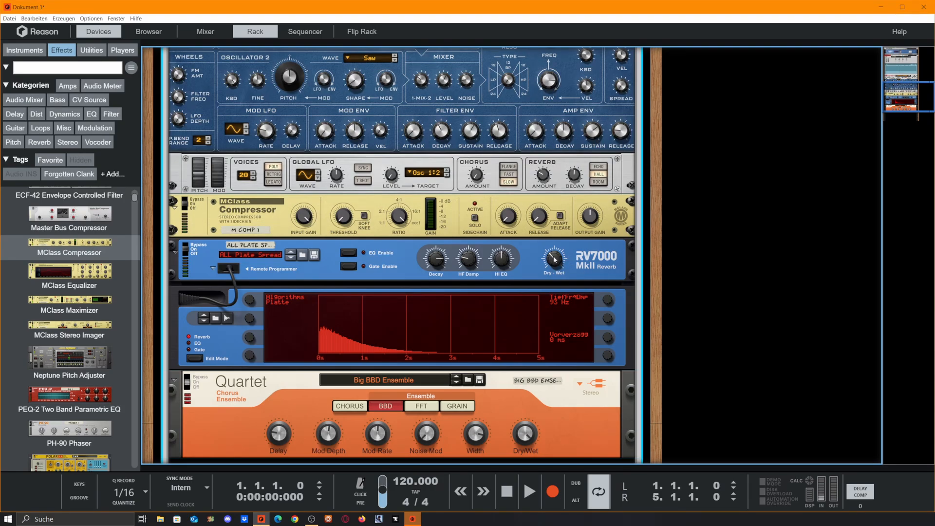
{"action": "mouse_move", "coordinate": [554, 260]}
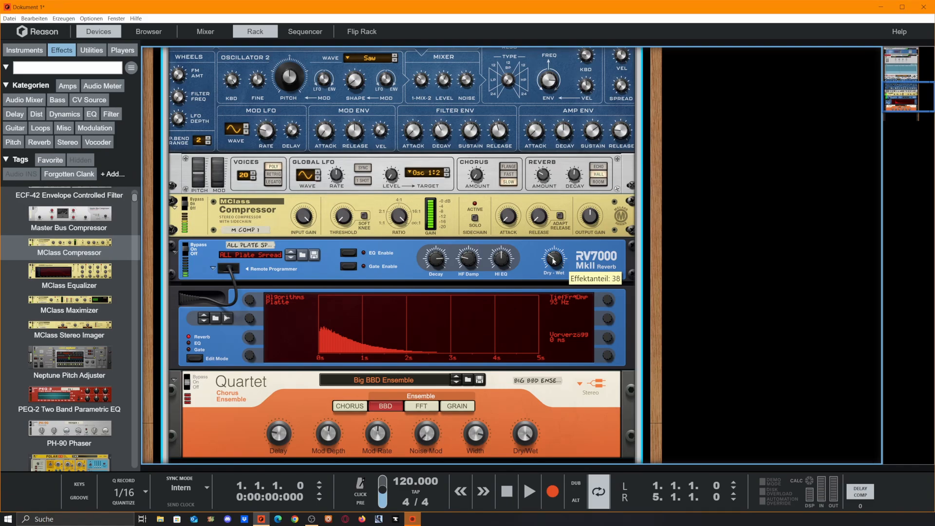
{"action": "scroll", "coordinate": [554, 261], "scroll_direction": "up", "scroll_amount": 10}
{"action": "scroll", "coordinate": [554, 260], "scroll_direction": "down", "scroll_amount": 3}
{"action": "scroll", "coordinate": [554, 262], "scroll_direction": "up", "scroll_amount": 8}
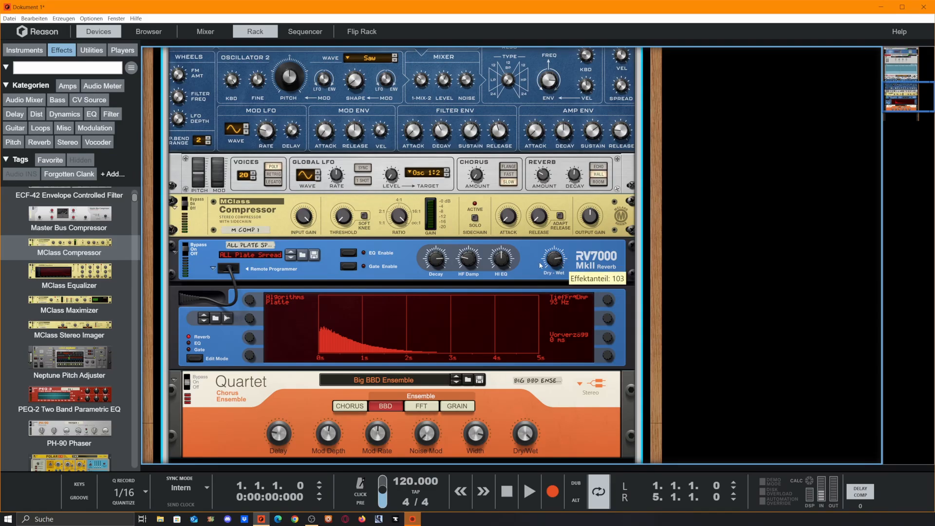
{"action": "scroll", "coordinate": [326, 111], "scroll_direction": "up", "scroll_amount": 4}
{"action": "scroll", "coordinate": [326, 110], "scroll_direction": "up", "scroll_amount": 9}
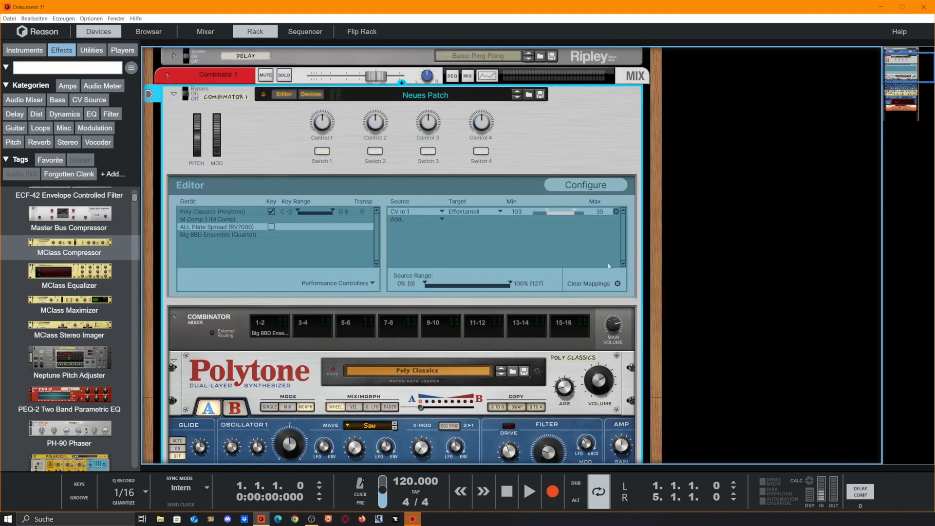
{"action": "scroll", "coordinate": [365, 219], "scroll_direction": "down", "scroll_amount": 2}
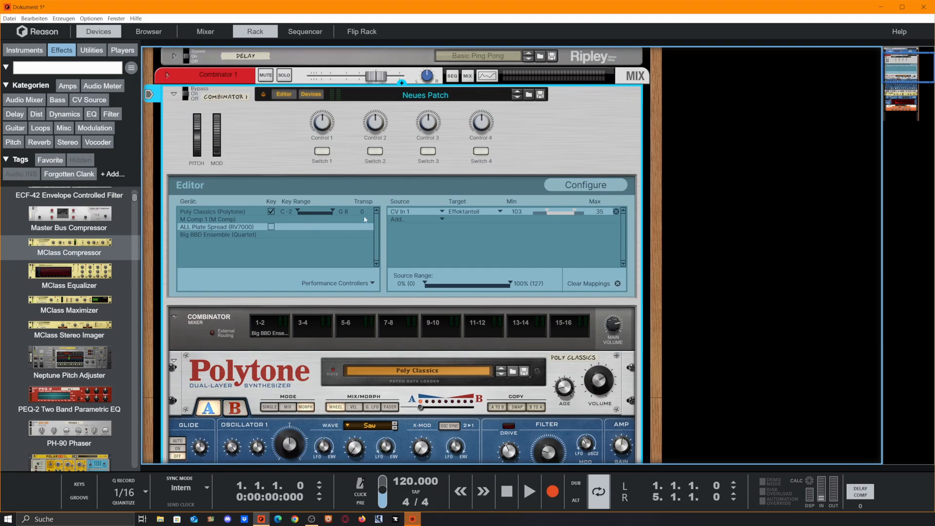
{"action": "left_click", "coordinate": [422, 224]}
{"action": "left_click", "coordinate": [421, 355]}
{"action": "left_click", "coordinate": [468, 220]}
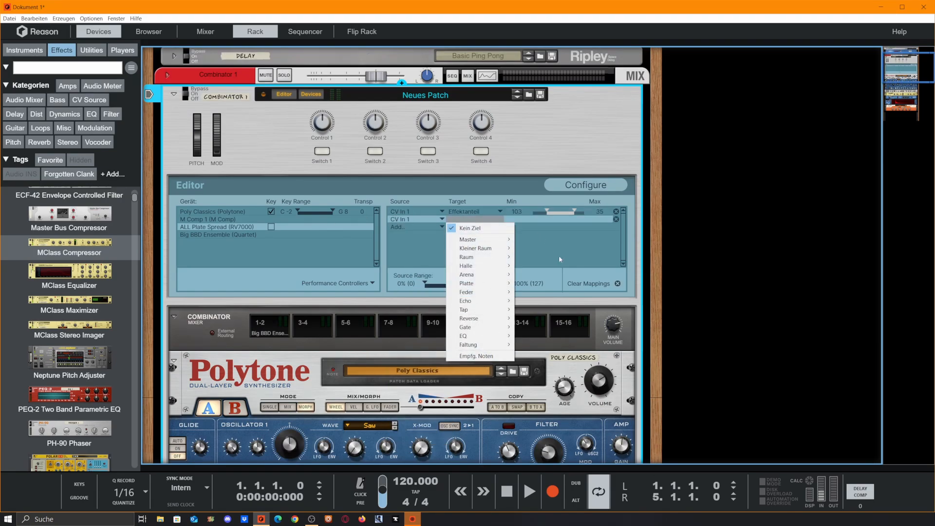
{"action": "left_click", "coordinate": [577, 260]}
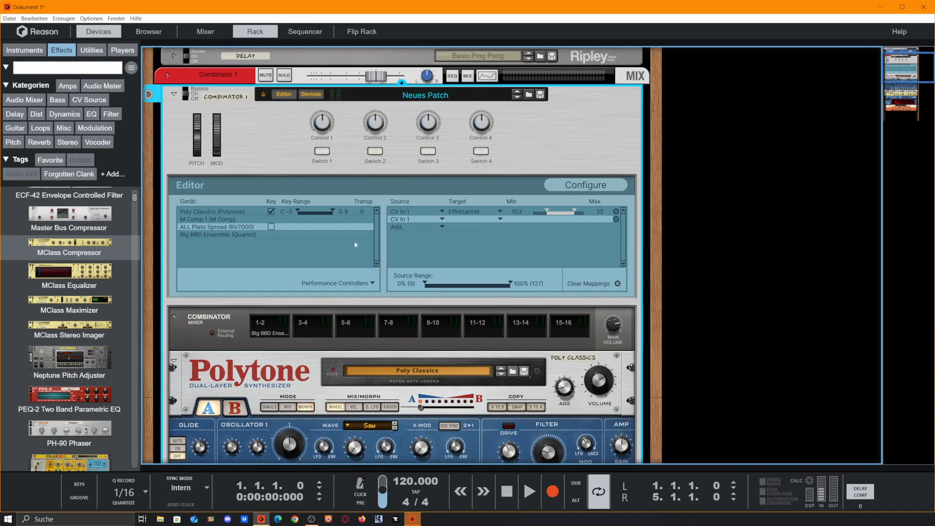
{"action": "left_click", "coordinate": [439, 220]}
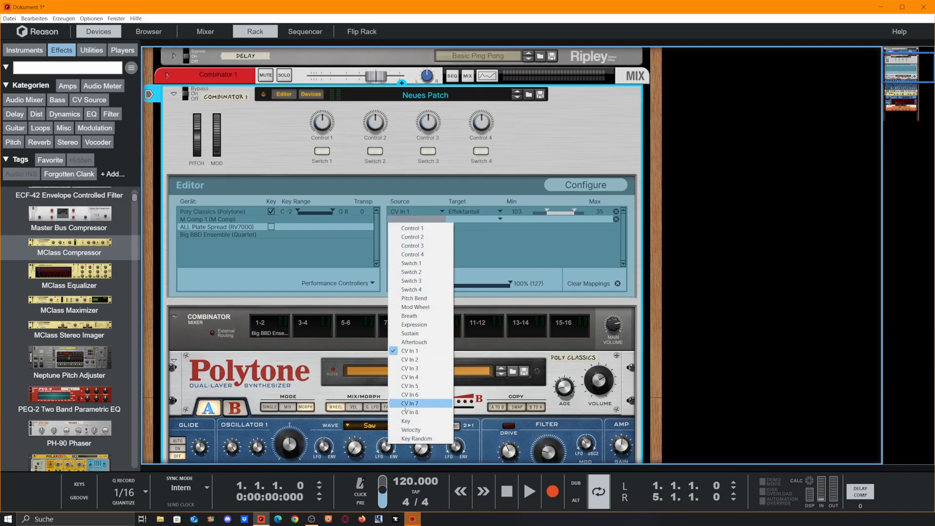
{"action": "left_click", "coordinate": [617, 219]}
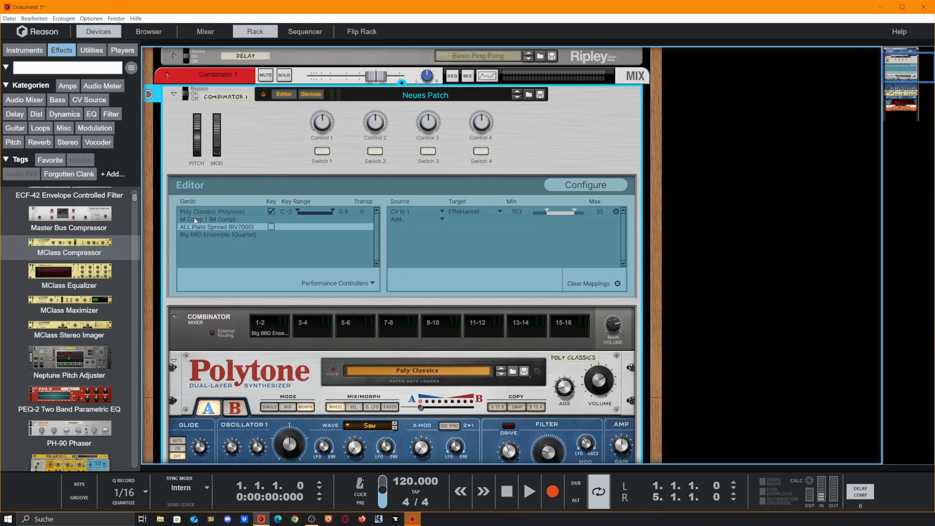
Route CV In 1 to the Ausgangspegel of M Comp 1 in the Combinator's modulation routing.
{"action": "left_click", "coordinate": [218, 220]}
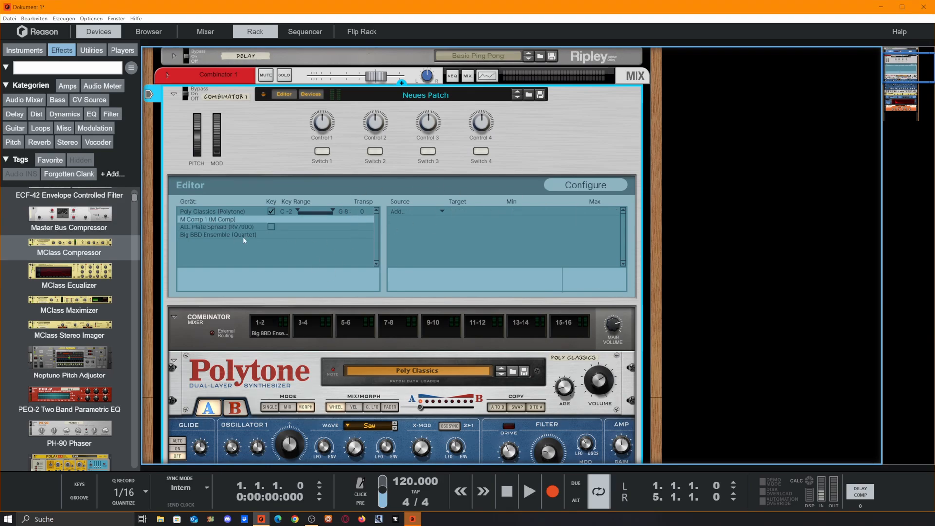
{"action": "left_click", "coordinate": [198, 235]}
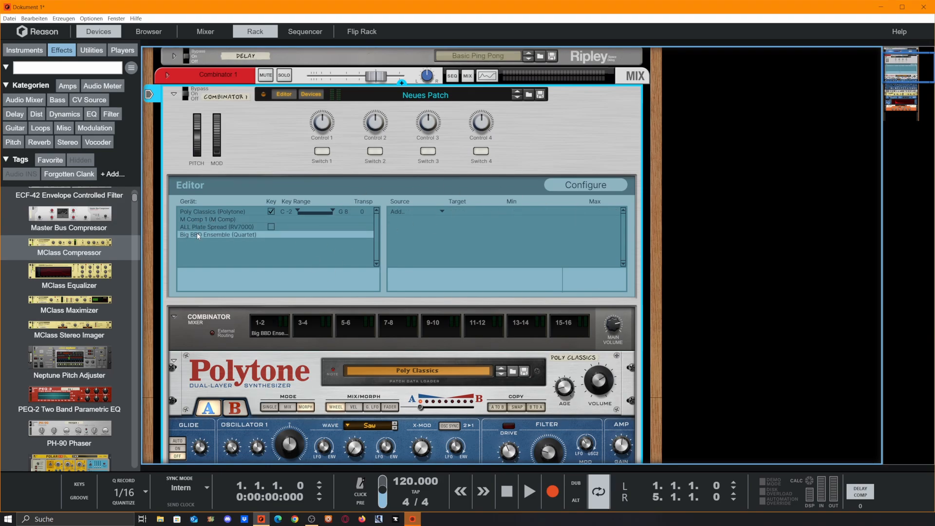
{"action": "left_click", "coordinate": [203, 219]}
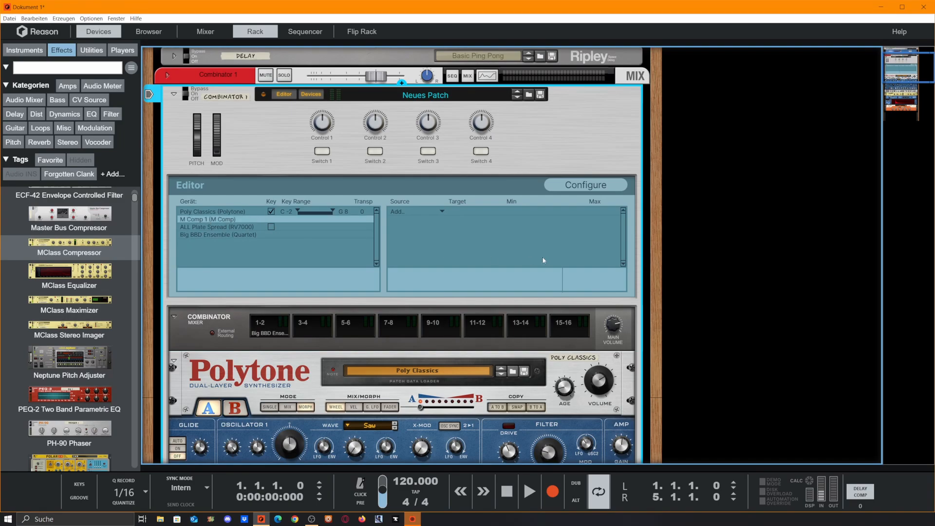
{"action": "left_click", "coordinate": [408, 211]}
{"action": "left_click", "coordinate": [415, 345]}
{"action": "left_click", "coordinate": [486, 211]}
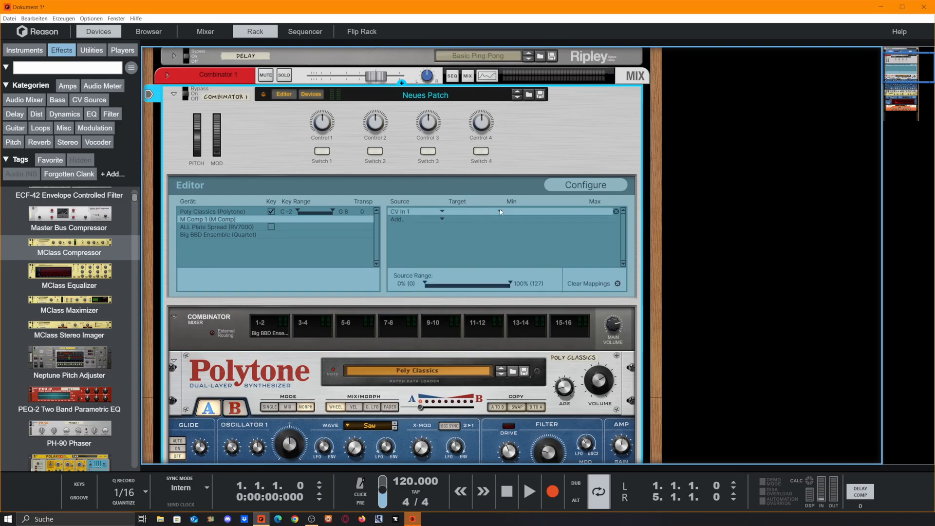
{"action": "left_click", "coordinate": [500, 212]}
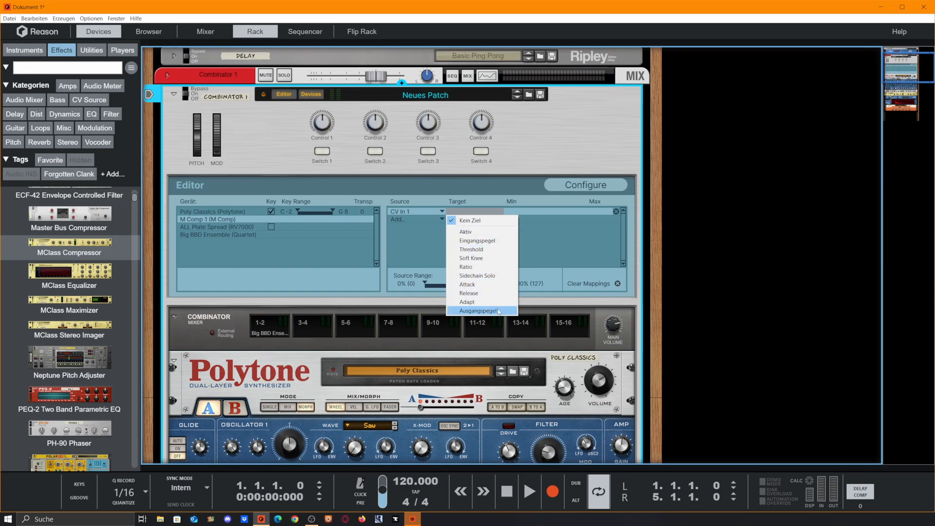
{"action": "left_click", "coordinate": [499, 312]}
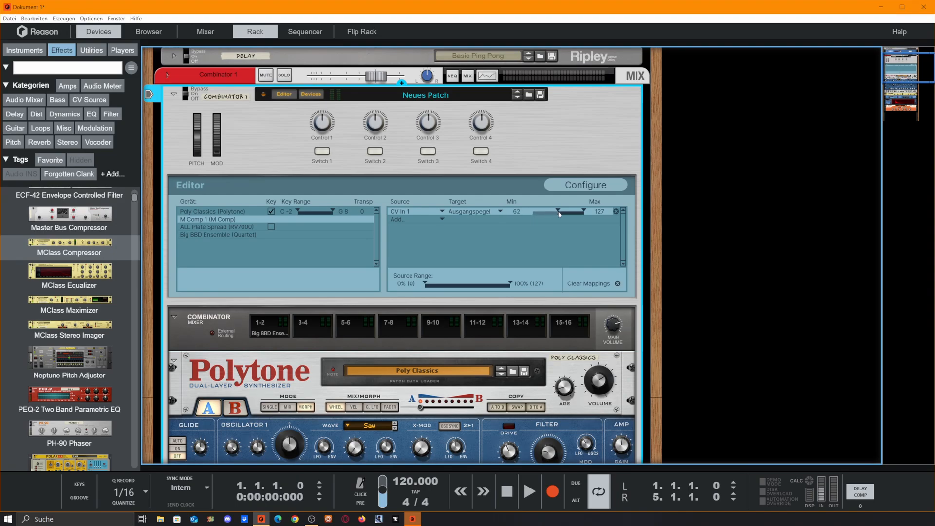
Raise M COMP 1's Threshold to about -26.6 dB, adjust its Ratio, and set its Input Gain to about 11.1 dB.
{"action": "scroll", "coordinate": [535, 271], "scroll_direction": "down", "scroll_amount": 6}
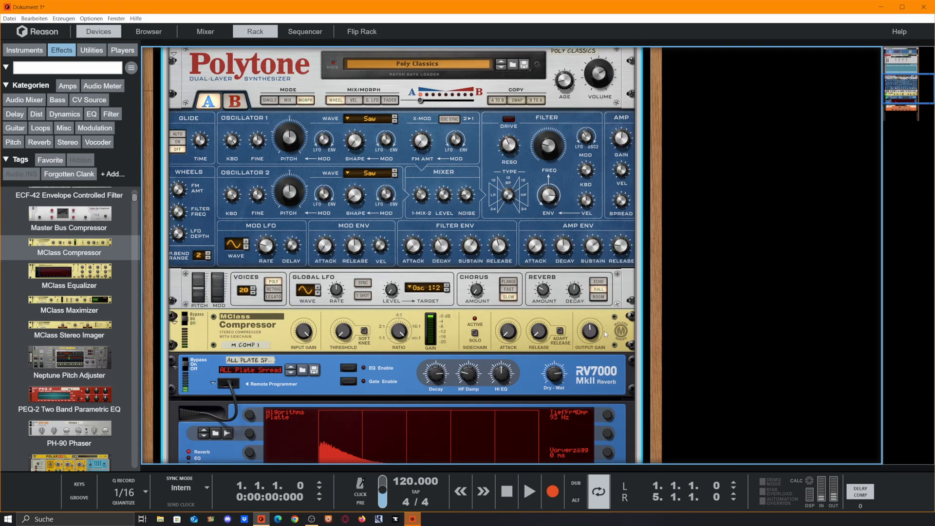
{"action": "left_click_drag", "start_coordinate": [344, 332], "coordinate": [345, 298]}
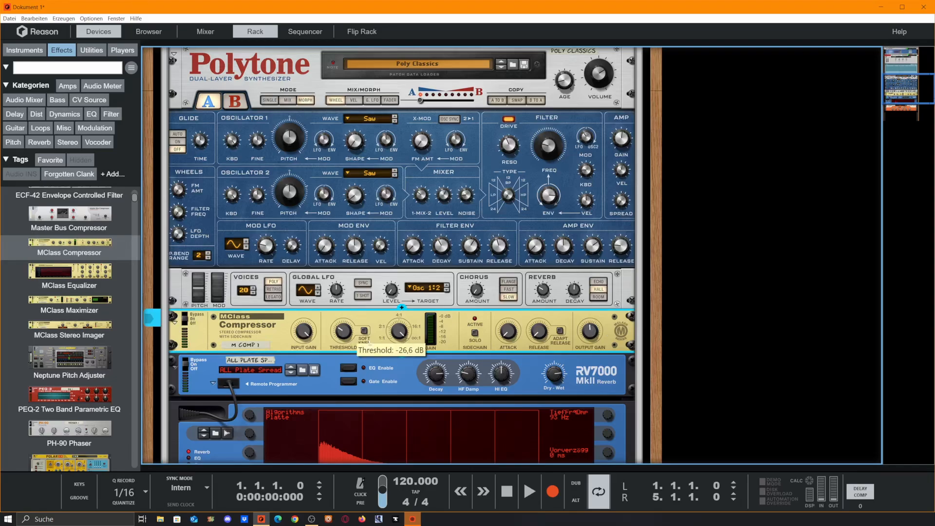
{"action": "left_click_drag", "start_coordinate": [401, 333], "coordinate": [408, 375]}
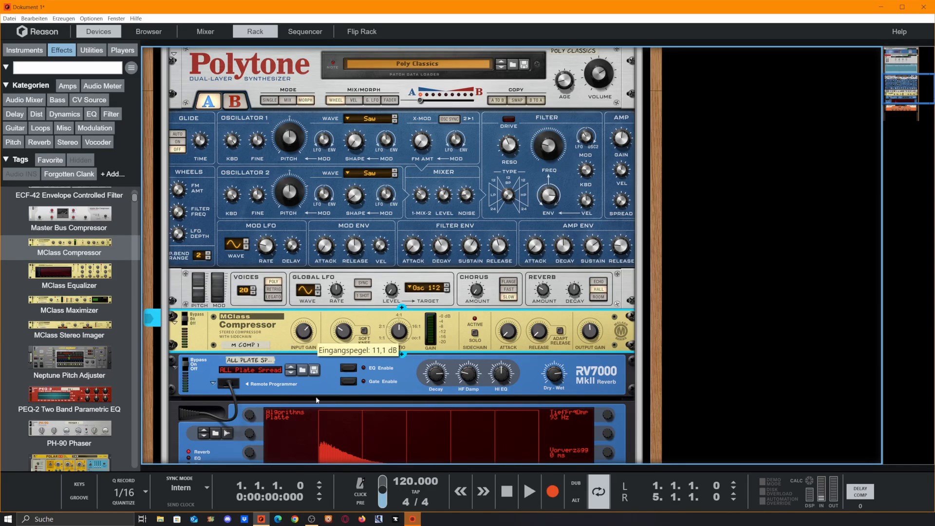
Add a Pulsar Dual LFO below the Quartet Chorus Ensemble inside the Combinator.
{"action": "key", "text": "Tab"}
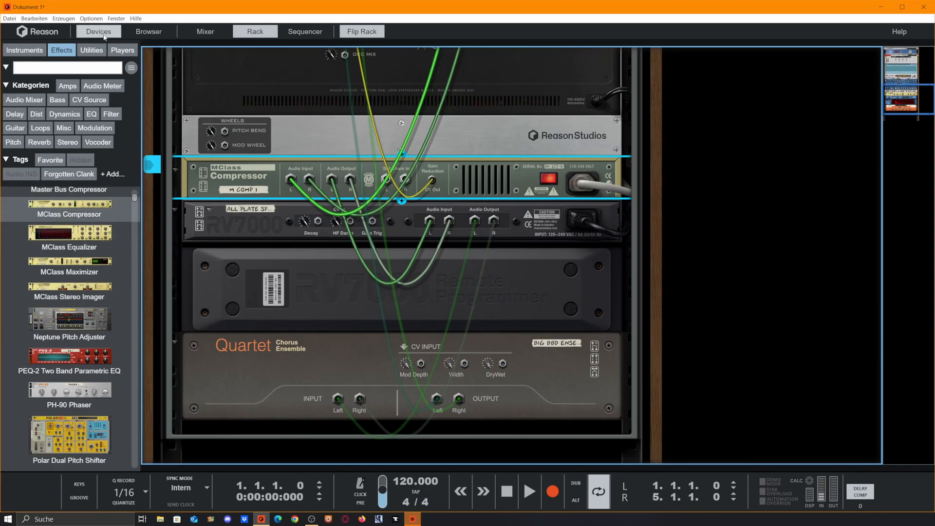
{"action": "left_click", "coordinate": [98, 49]}
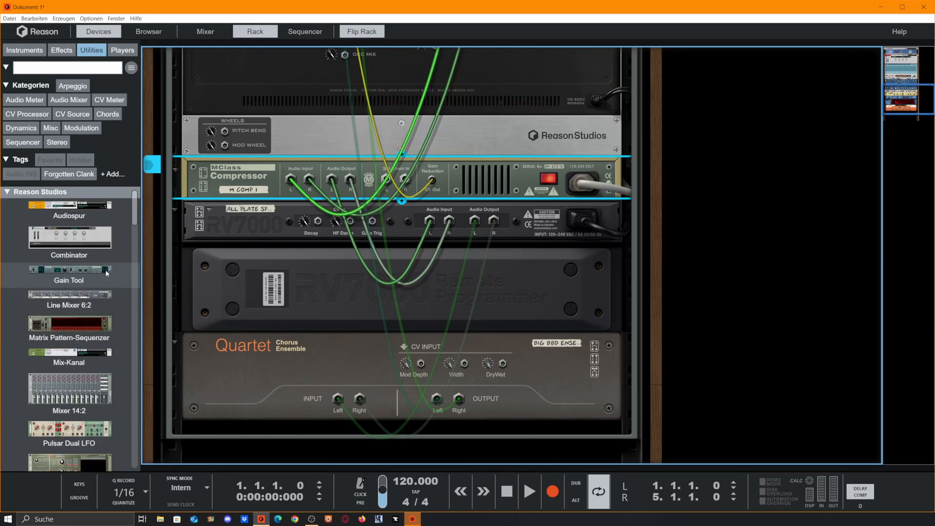
{"action": "scroll", "coordinate": [93, 247], "scroll_direction": "down", "scroll_amount": 5}
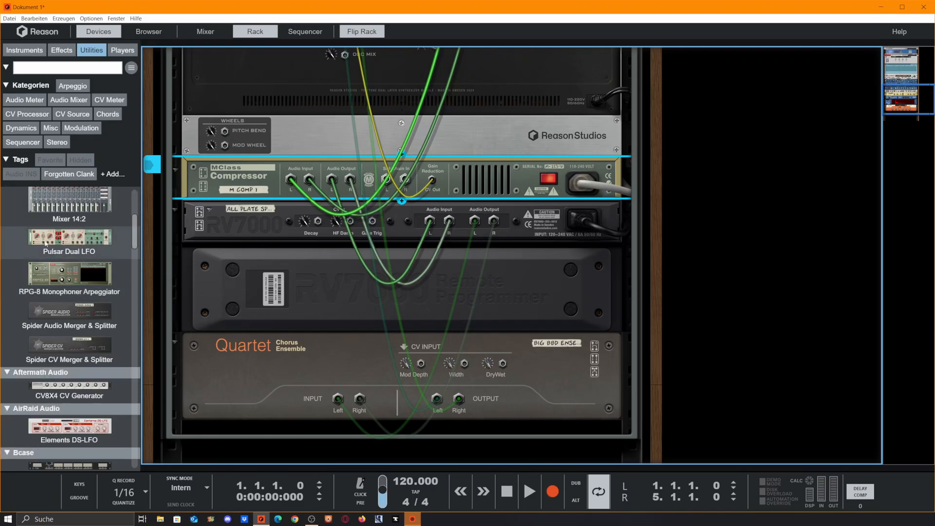
{"action": "left_click_drag", "start_coordinate": [45, 242], "coordinate": [438, 429]}
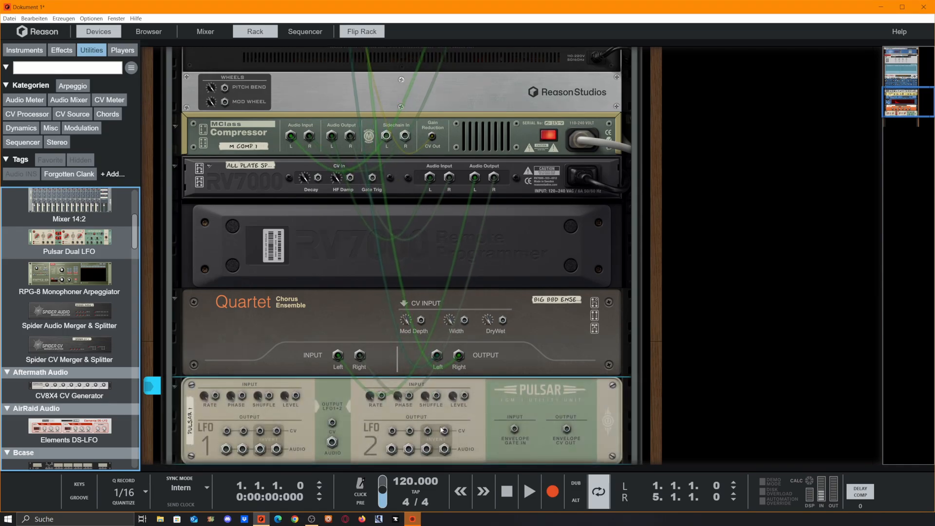
Patch the Pulsar's LFO 1 CV output to the Quartet's Mod Depth CV input and check the LFO 1 Level on the front.
{"action": "left_click", "coordinate": [226, 432]}
{"action": "left_click_drag", "start_coordinate": [225, 432], "coordinate": [422, 323]}
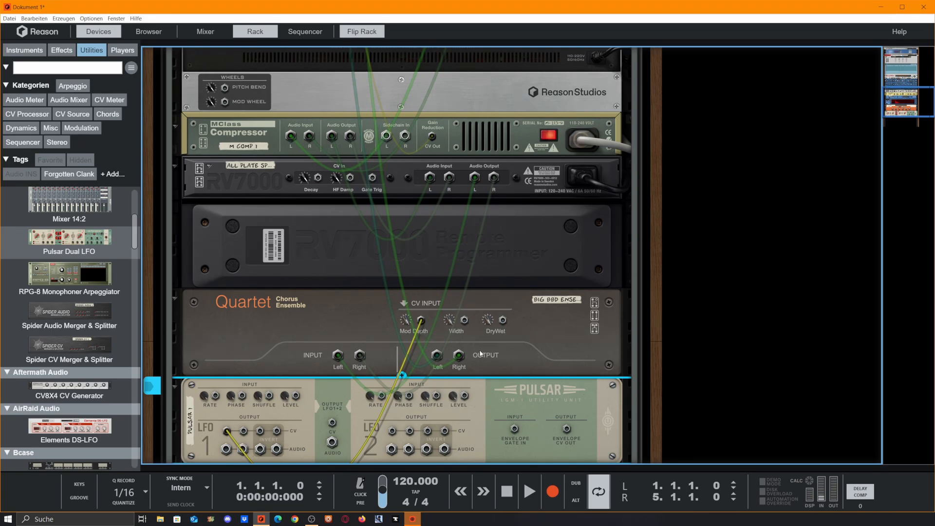
{"action": "key", "text": "Tab"}
{"action": "scroll", "coordinate": [530, 289], "scroll_direction": "up", "scroll_amount": 3}
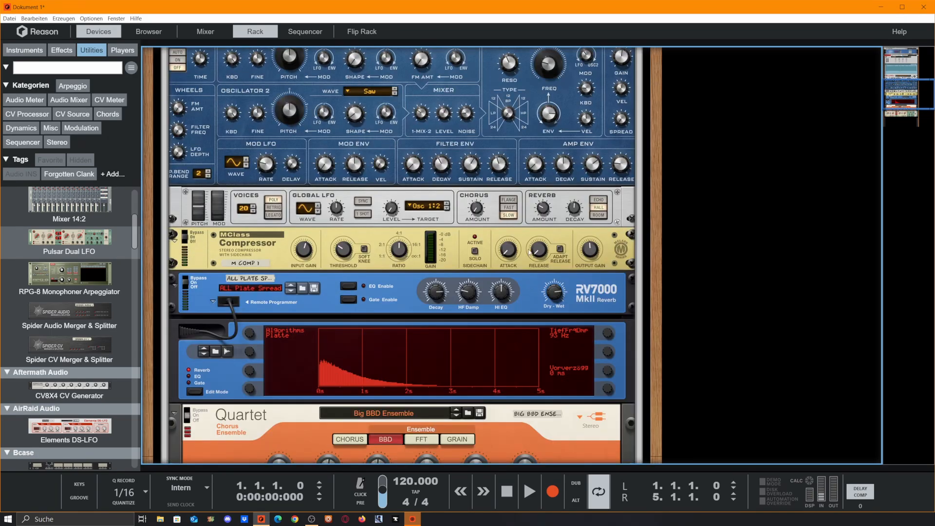
{"action": "scroll", "coordinate": [530, 252], "scroll_direction": "down", "scroll_amount": 5}
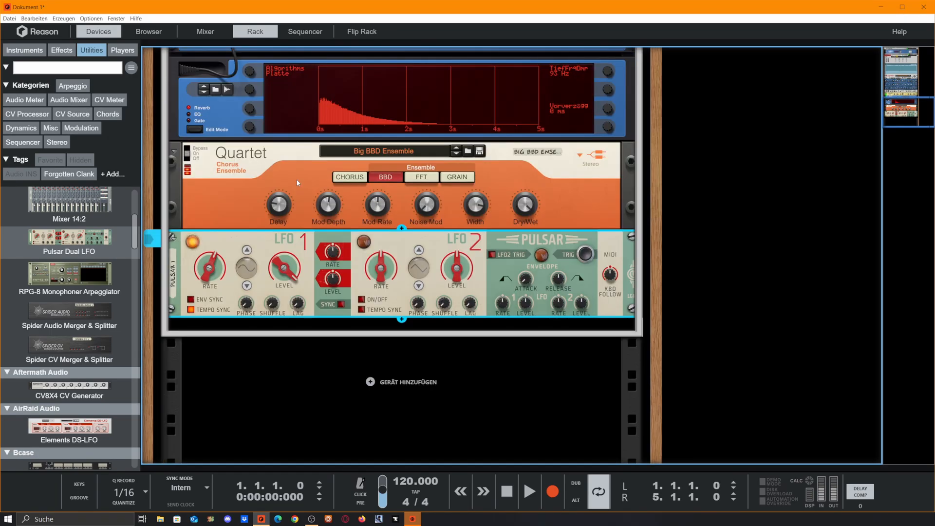
{"action": "mouse_move", "coordinate": [284, 286]}
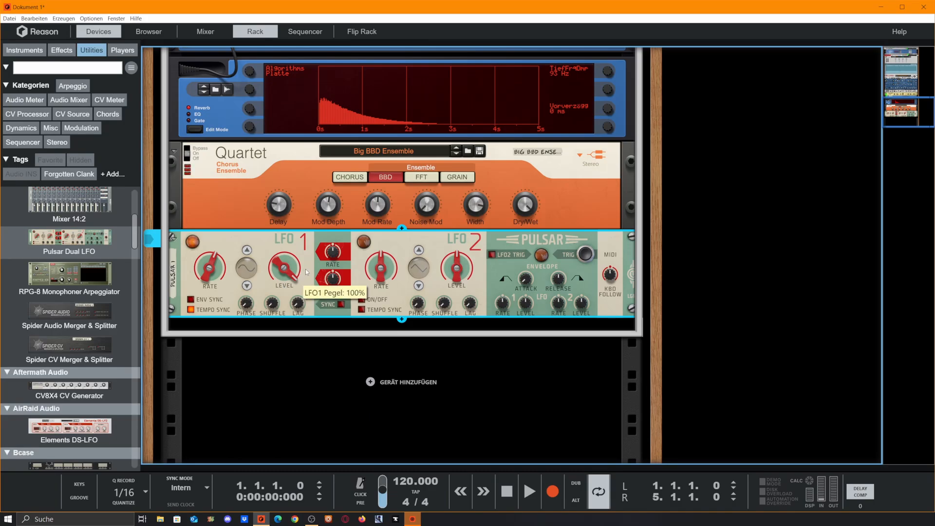
Adjust the CV amount of the Quartet's Mod Depth input on the rear and check the Pulsar's LFO 1 Level.
{"action": "key", "text": "Tab"}
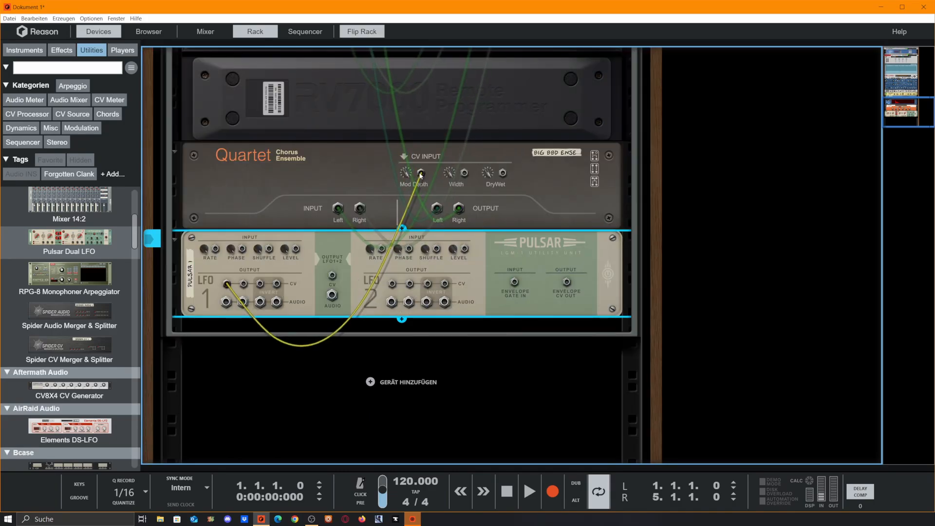
{"action": "left_click_drag", "start_coordinate": [420, 173], "coordinate": [433, 262]}
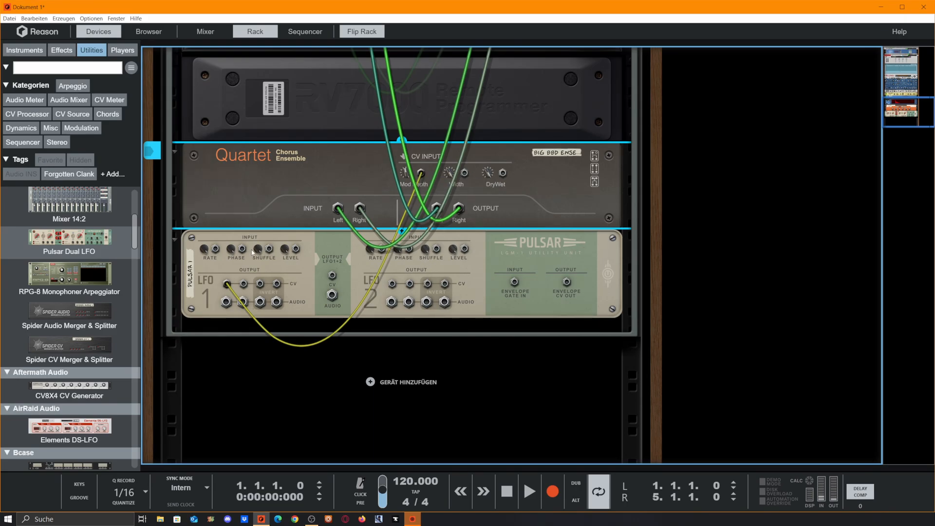
{"action": "key", "text": "Tab"}
{"action": "mouse_move", "coordinate": [288, 268]}
{"action": "left_mouse_down"}
{"action": "mouse_move", "coordinate": [303, 334]}
{"action": "mouse_move", "coordinate": [298, 273]}
{"action": "left_mouse_up"}
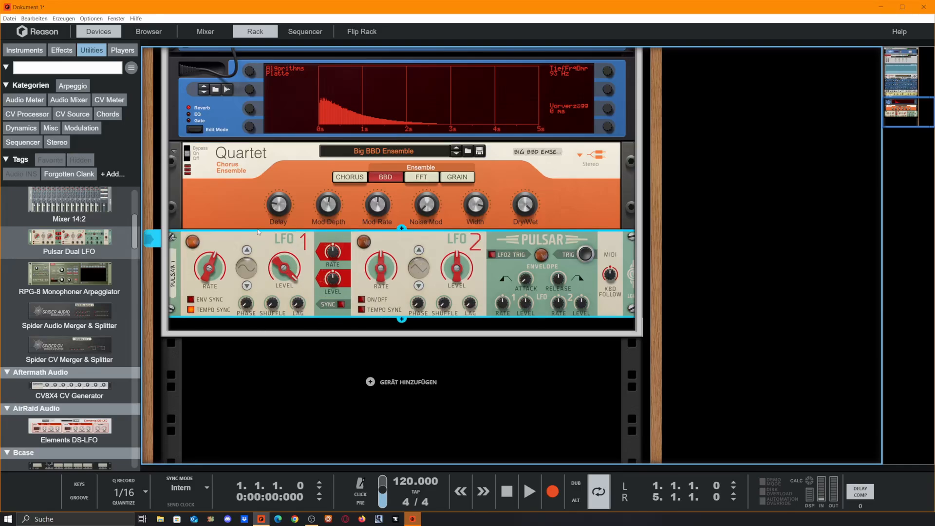
Move the LFO 1 CV cable to the Quartet's Width input, and lower the LFO 1 Level while raising its Rate.
{"action": "key", "text": "Tab"}
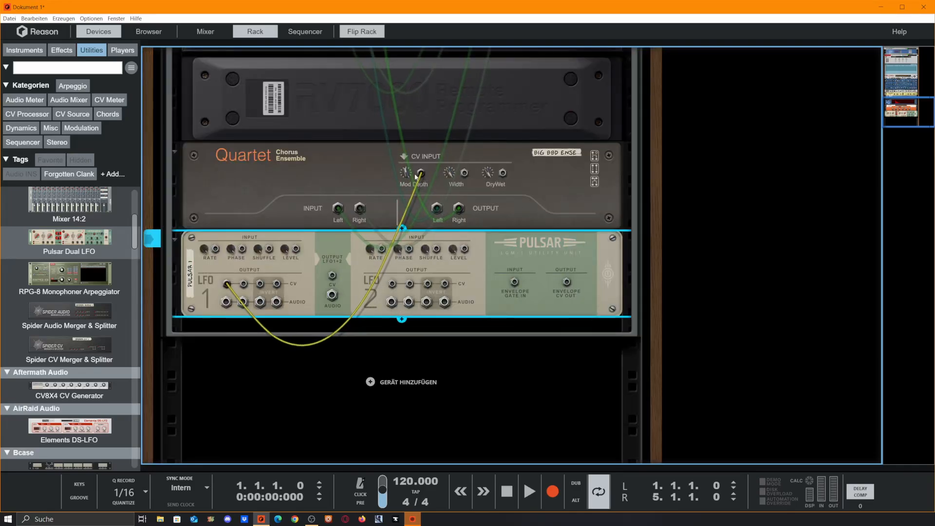
{"action": "left_click_drag", "start_coordinate": [421, 174], "coordinate": [465, 174]}
{"action": "key", "text": "Tab"}
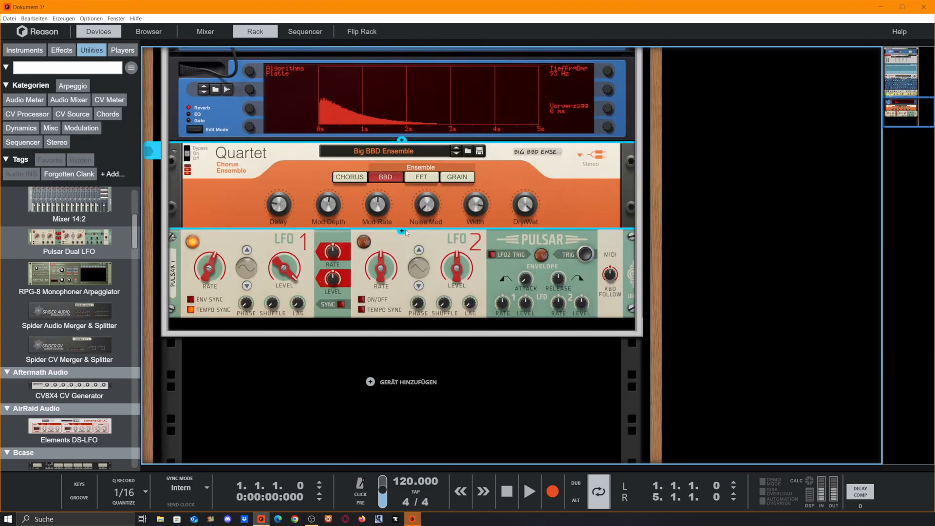
{"action": "left_click_drag", "start_coordinate": [289, 274], "coordinate": [311, 328]}
{"action": "left_click_drag", "start_coordinate": [209, 269], "coordinate": [200, 221]}
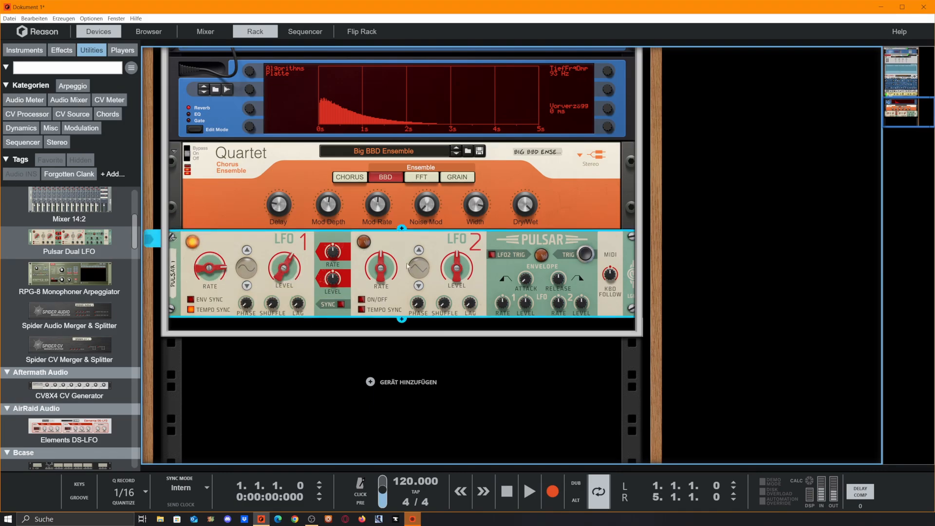
Delete the Pulsar, Quartet, RV7000, MClass Compressor and Polytone from the Combinator.
{"action": "key", "text": "Tab"}
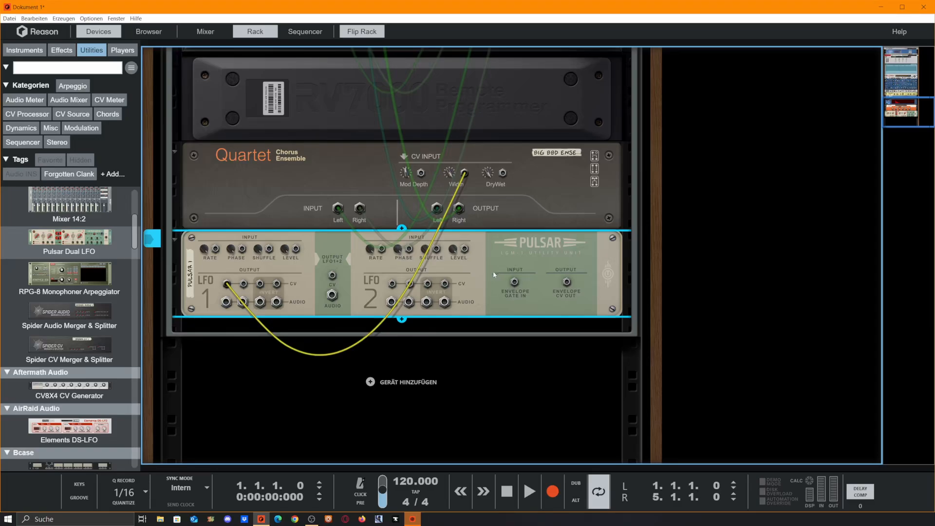
{"action": "key", "text": "Delete"}
{"action": "key", "text": "Return"}
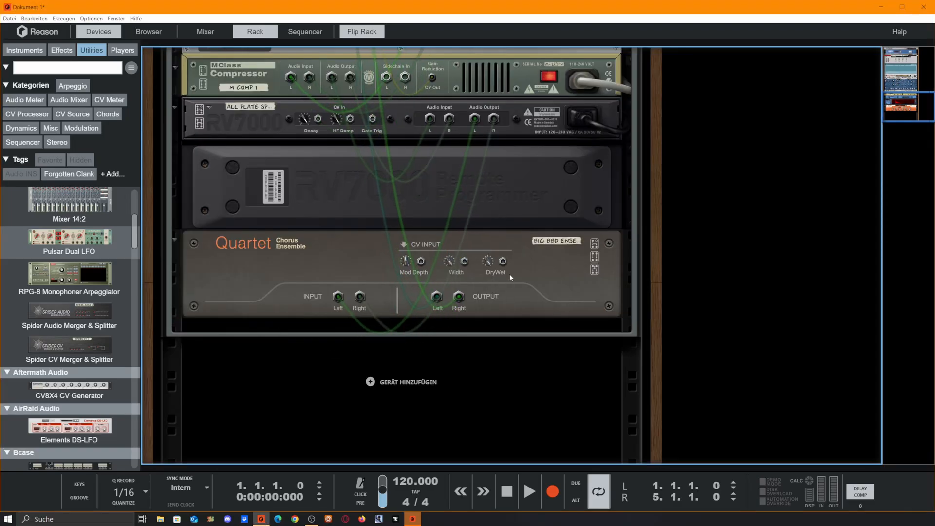
{"action": "left_click", "coordinate": [510, 272]}
{"action": "key", "text": "Delete"}
{"action": "key", "text": "Return"}
{"action": "left_click", "coordinate": [514, 266]}
{"action": "key", "text": "Delete"}
{"action": "key", "text": "Return"}
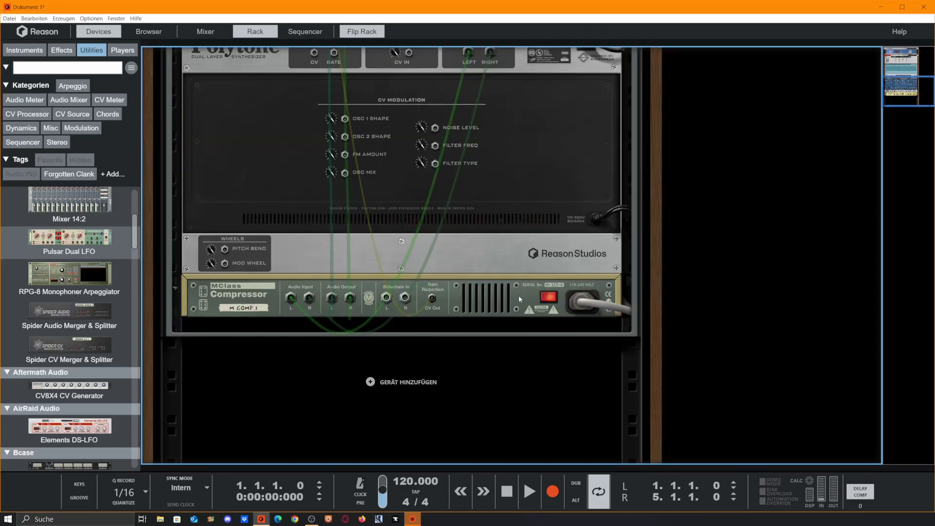
{"action": "left_click", "coordinate": [517, 296]}
{"action": "key", "text": "Delete"}
{"action": "key", "text": "Return"}
{"action": "left_click", "coordinate": [494, 227]}
{"action": "key", "text": "Delete"}
{"action": "key", "text": "Return"}
Delete the empty Combinator from the rack.
{"action": "scroll", "coordinate": [491, 231], "scroll_direction": "up", "scroll_amount": 4}
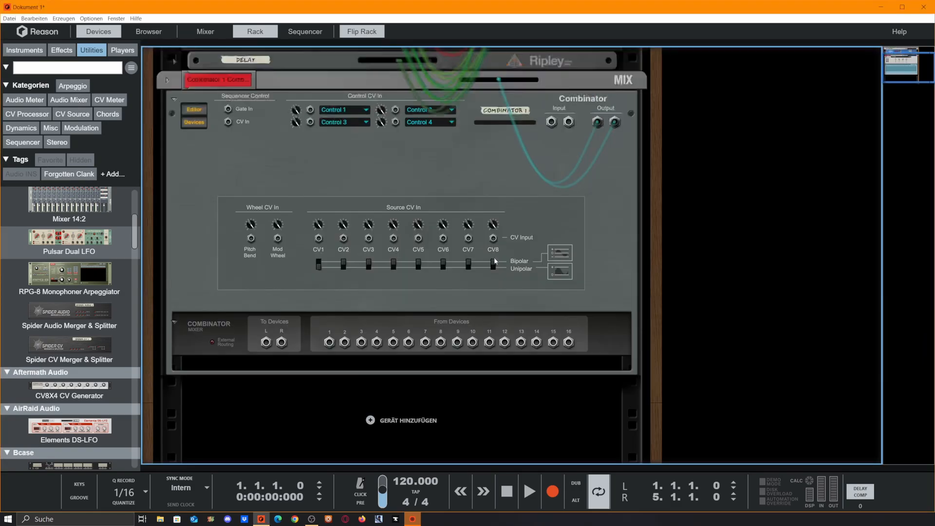
{"action": "left_click", "coordinate": [501, 280]}
{"action": "key", "text": "Delete"}
{"action": "key", "text": "Return"}
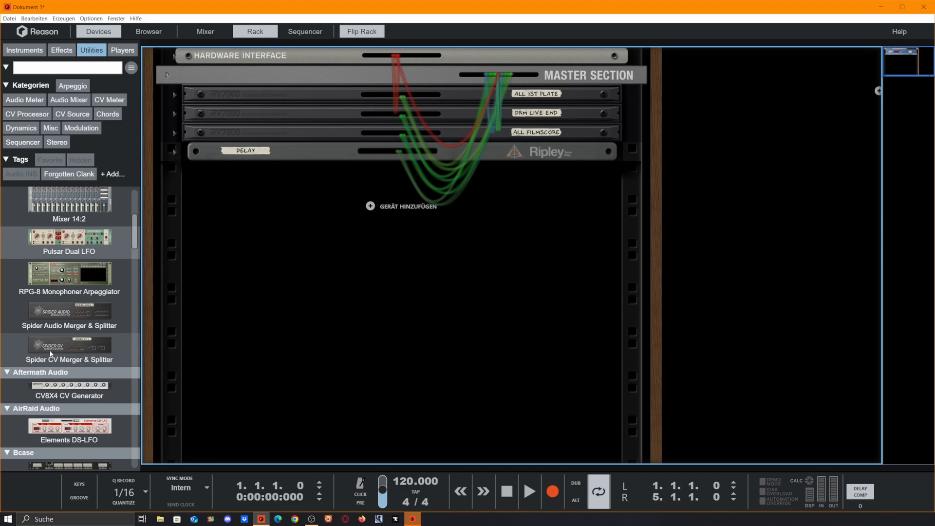
Add a Spider CV Merger & Splitter below the Ripley delay and place a Pulsar Dual LFO above it.
{"action": "left_click_drag", "start_coordinate": [30, 355], "coordinate": [368, 282]}
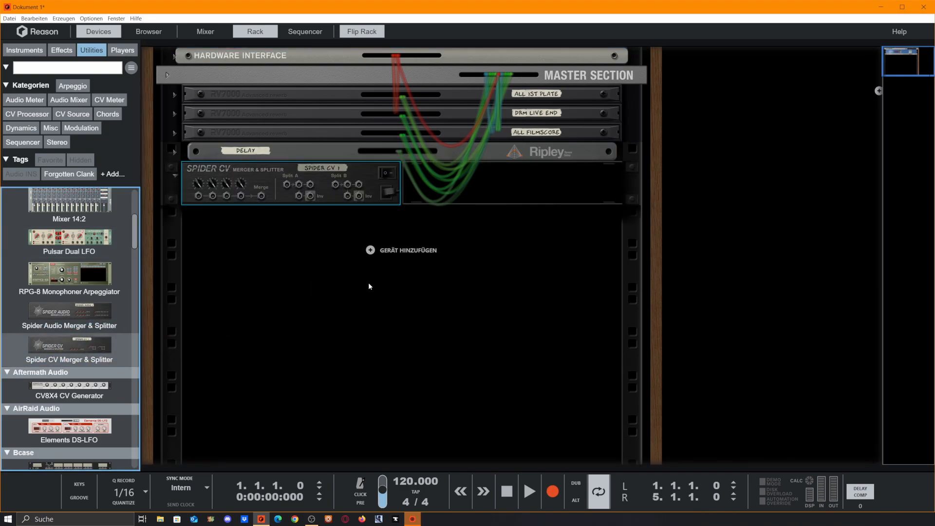
{"action": "left_click_drag", "start_coordinate": [75, 245], "coordinate": [285, 167]}
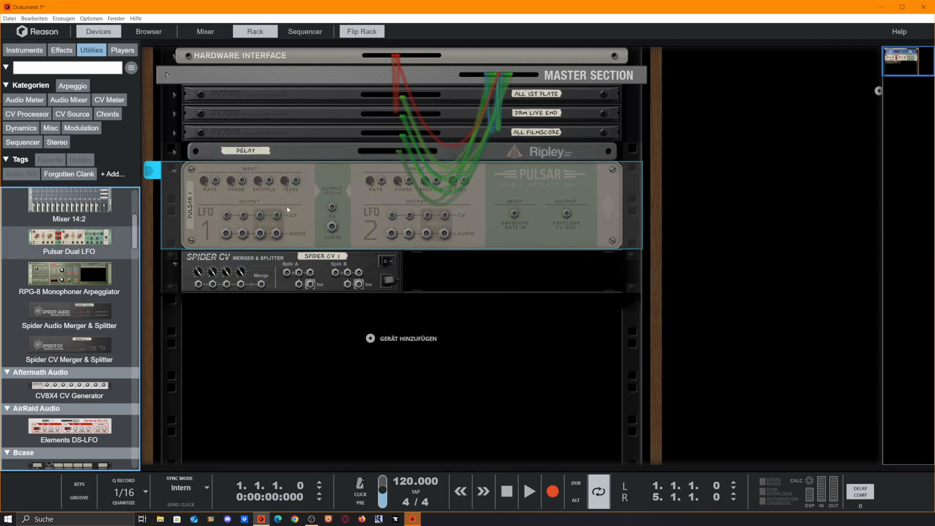
Patch the Pulsar's LFO 1 and LFO 2 CV outputs into the Spider CV's first two merge inputs and demonstrate the Merge output.
{"action": "left_click_drag", "start_coordinate": [231, 219], "coordinate": [198, 285]}
{"action": "left_click_drag", "start_coordinate": [260, 216], "coordinate": [306, 221]}
{"action": "left_click_drag", "start_coordinate": [393, 215], "coordinate": [213, 285]}
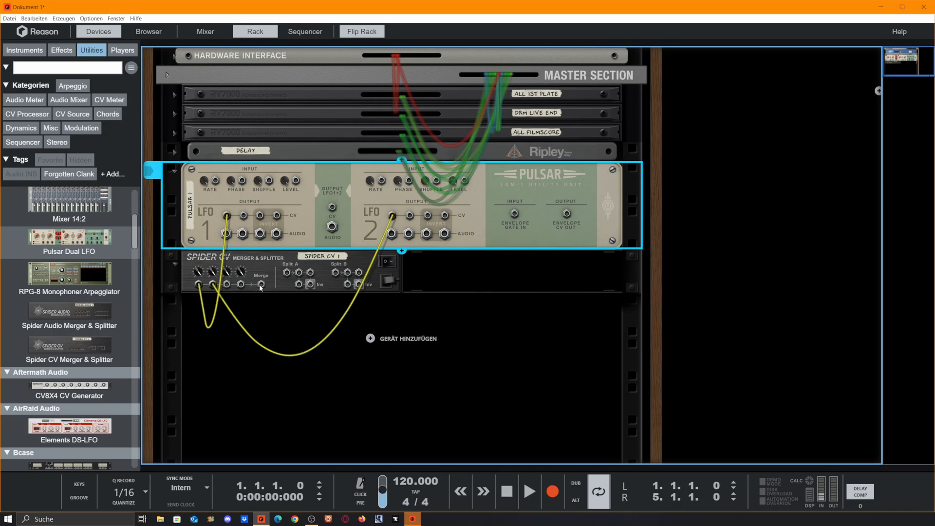
{"action": "left_click_drag", "start_coordinate": [262, 285], "coordinate": [375, 351]}
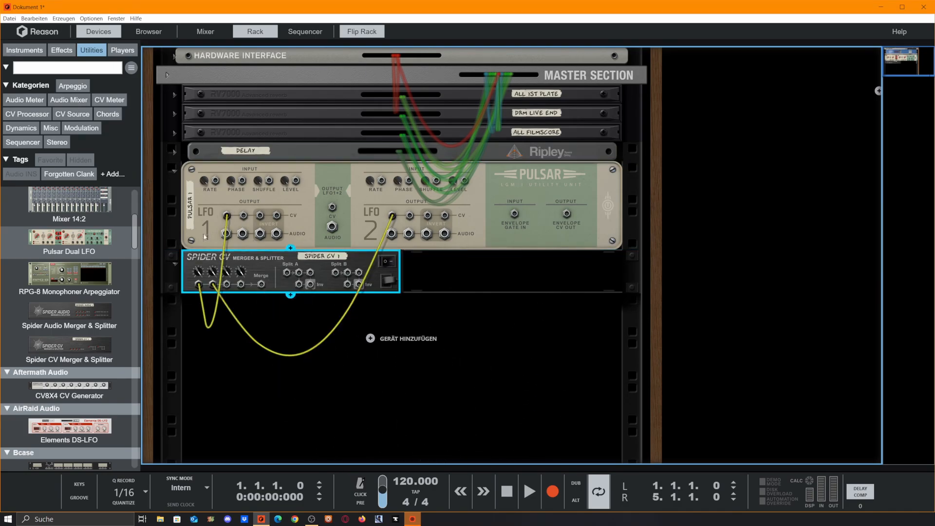
Remove the LFO 2 cable from the Spider CV and repatch the LFO 1 CV output into the Split A input.
{"action": "left_click_drag", "start_coordinate": [214, 286], "coordinate": [305, 276]}
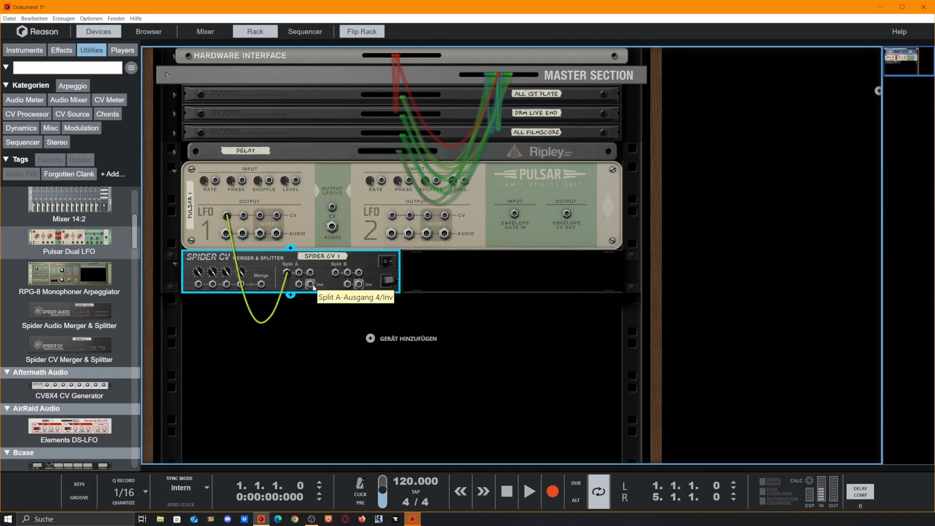
Flip the rack to its front and delete the Spider CV Merger & Splitter and the Pulsar Dual LFO.
{"action": "key", "text": "Tab"}
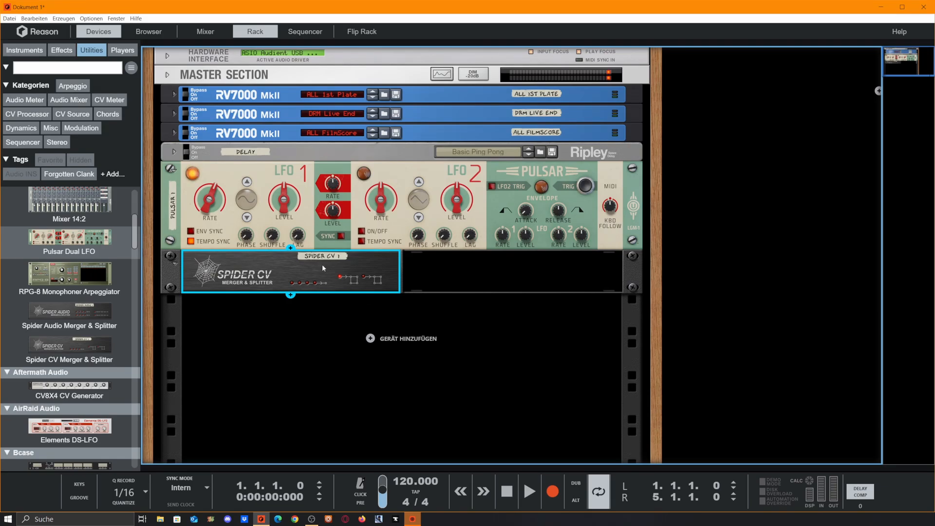
{"action": "key", "text": "Delete"}
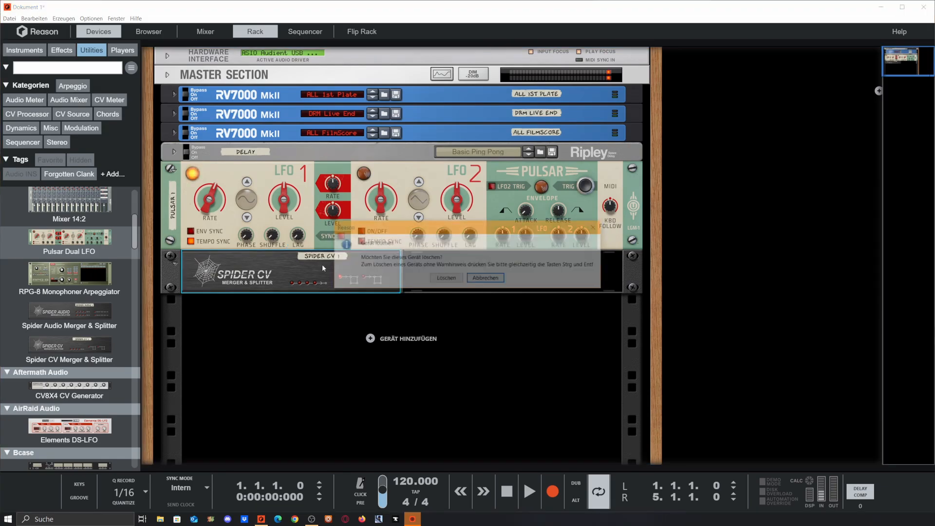
{"action": "key", "text": "Return"}
{"action": "left_click", "coordinate": [317, 235]}
{"action": "key", "text": "Delete"}
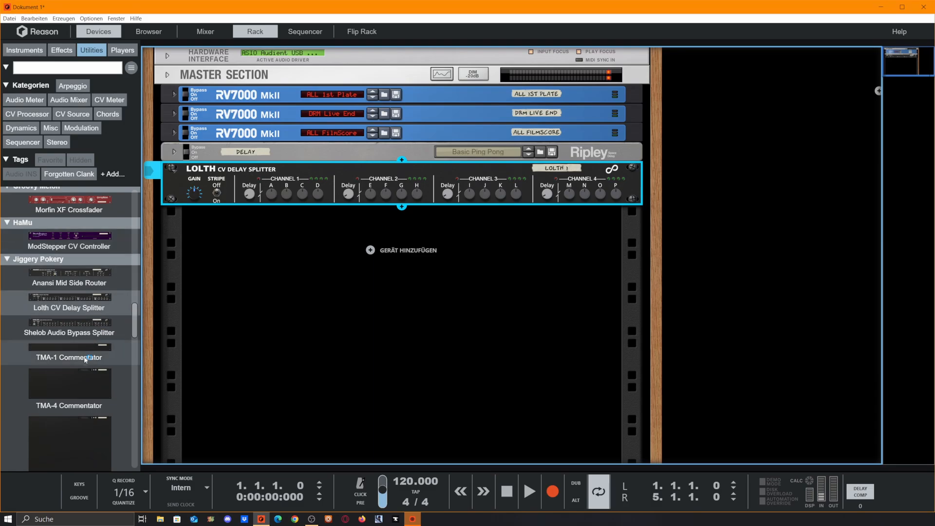
Add a Lolth CV Delay Splitter to the rack below the Ripley delay.
{"action": "left_click_drag", "start_coordinate": [84, 239], "coordinate": [375, 231]}
{"action": "right_click", "coordinate": [331, 237]}
{"action": "left_click", "coordinate": [471, 178]}
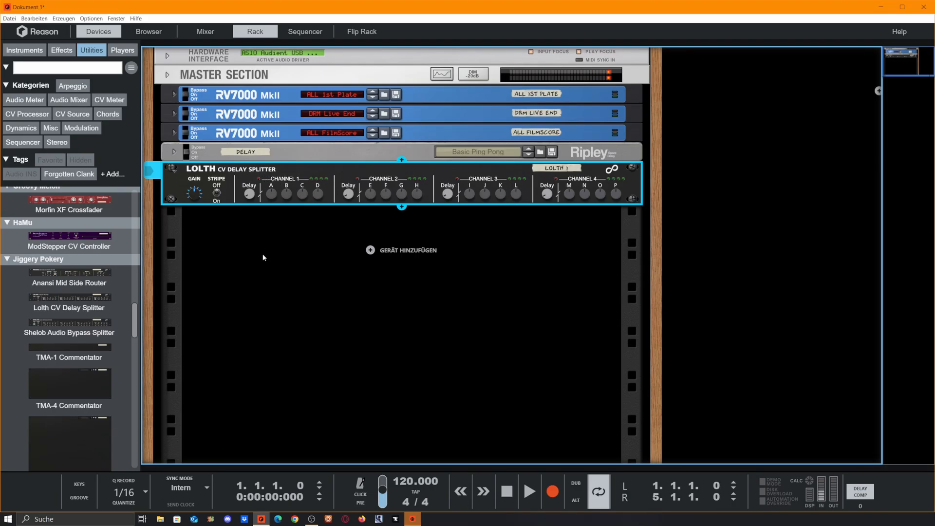
Examine the Lolth splitter's Channel 1 outputs on the rear and its Channel 1 Delay control on the front.
{"action": "key", "text": "Tab"}
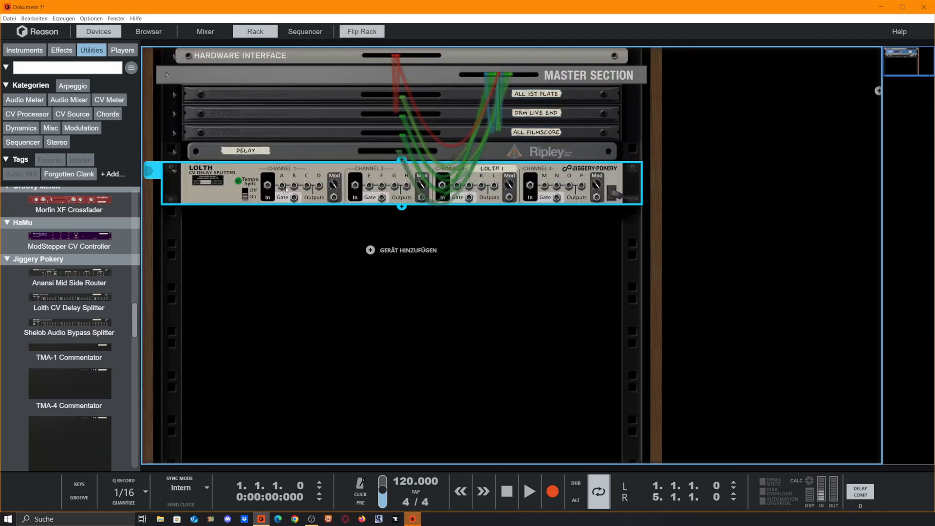
{"action": "left_click_drag", "start_coordinate": [283, 186], "coordinate": [308, 187]}
{"action": "key", "text": "Tab"}
{"action": "left_click_drag", "start_coordinate": [247, 200], "coordinate": [274, 222]}
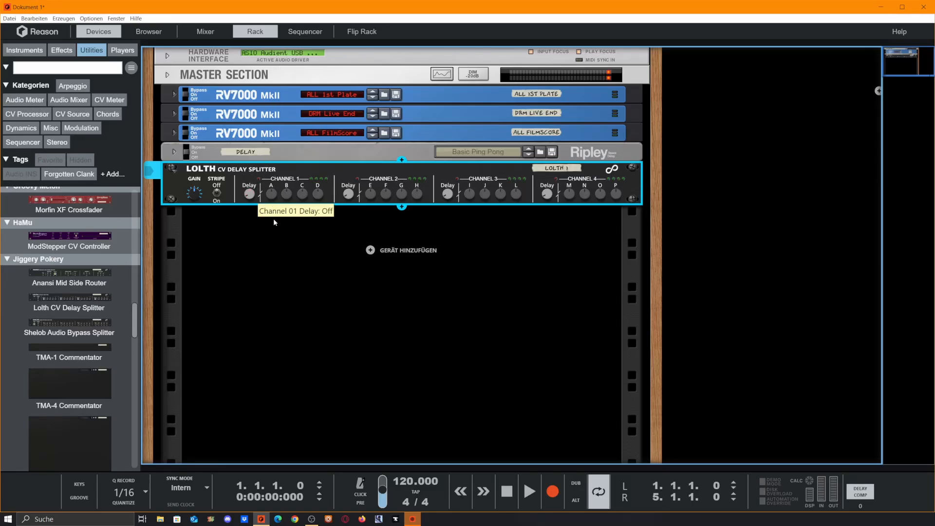
Delete the Lolth CV Delay Splitter from the rack and filter the utility devices by the CV Processor category.
{"action": "key", "text": "Delete"}
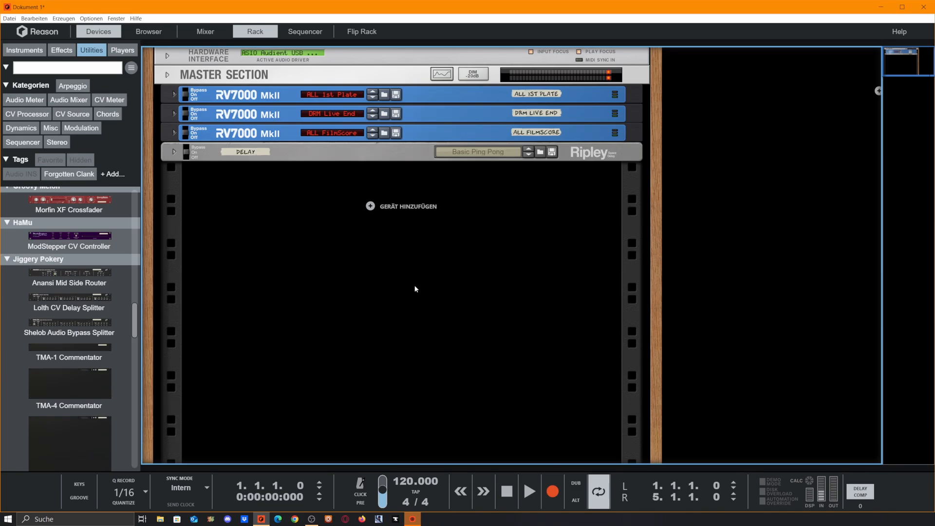
{"action": "left_click", "coordinate": [39, 115]}
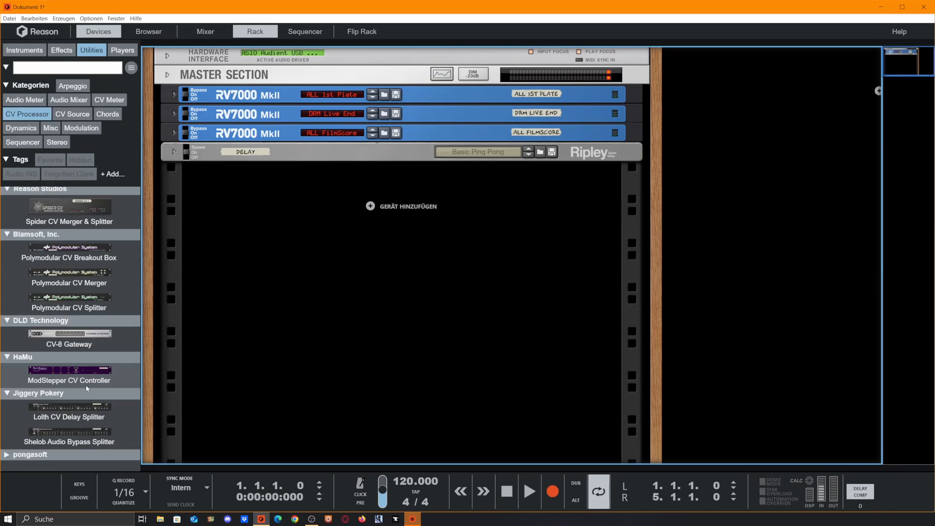